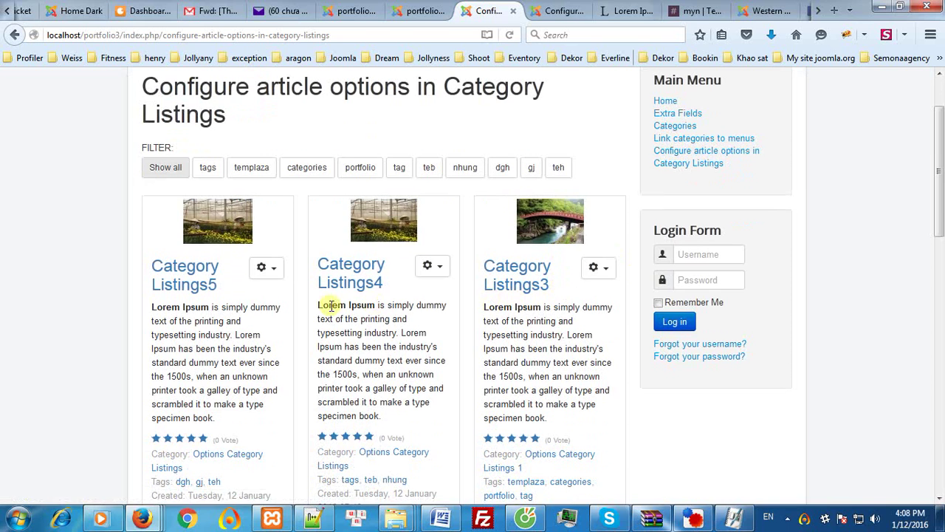
Open the Category Listings5 article in a new tab and examine its whole page, from the image to the related articles.
right_click(201, 294)
left_click(212, 301)
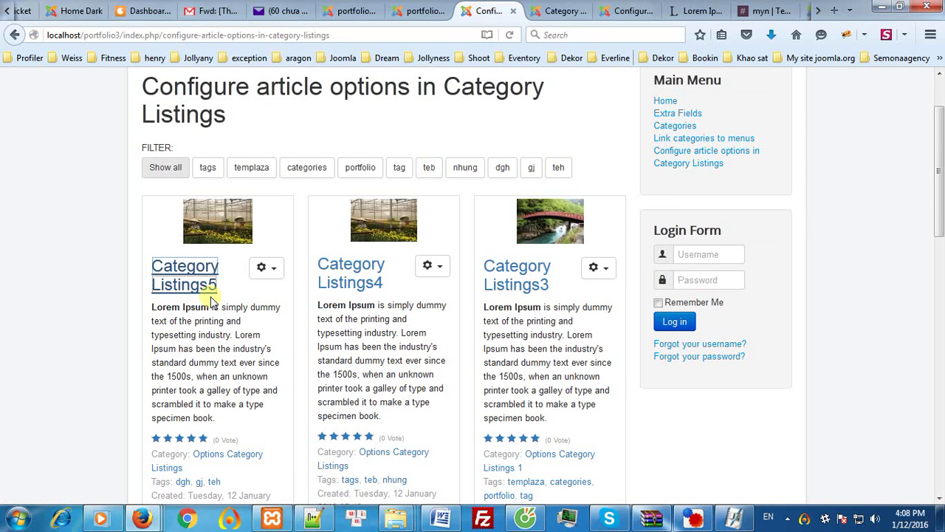
left_click(553, 7)
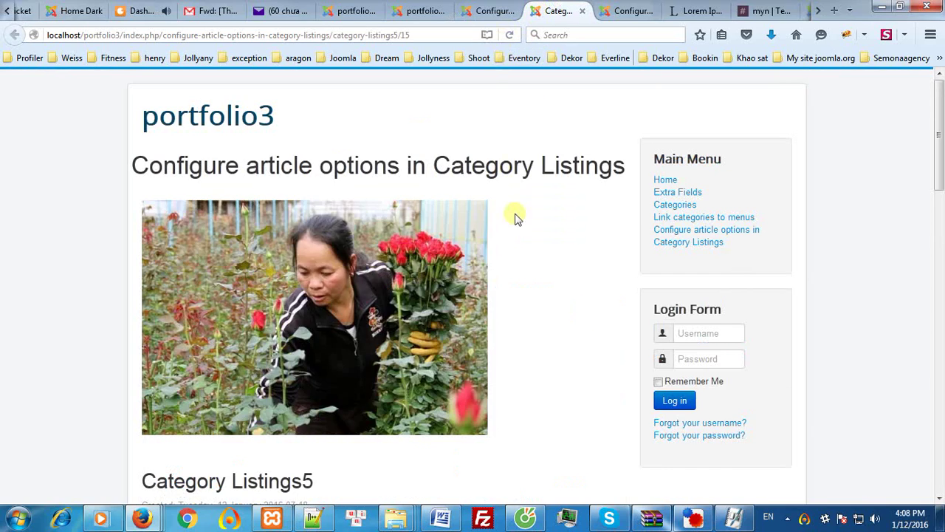
scroll(591, 264, "down", 2)
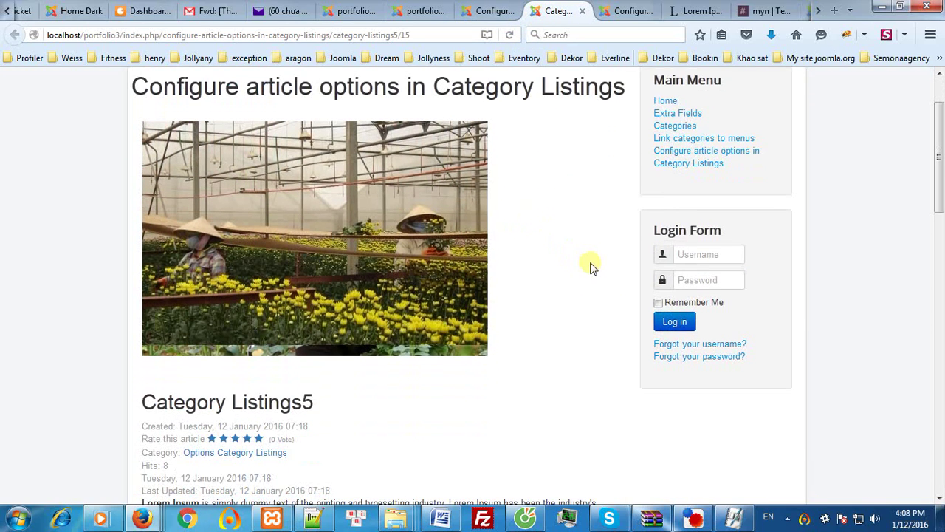
scroll(585, 311, "down", 2)
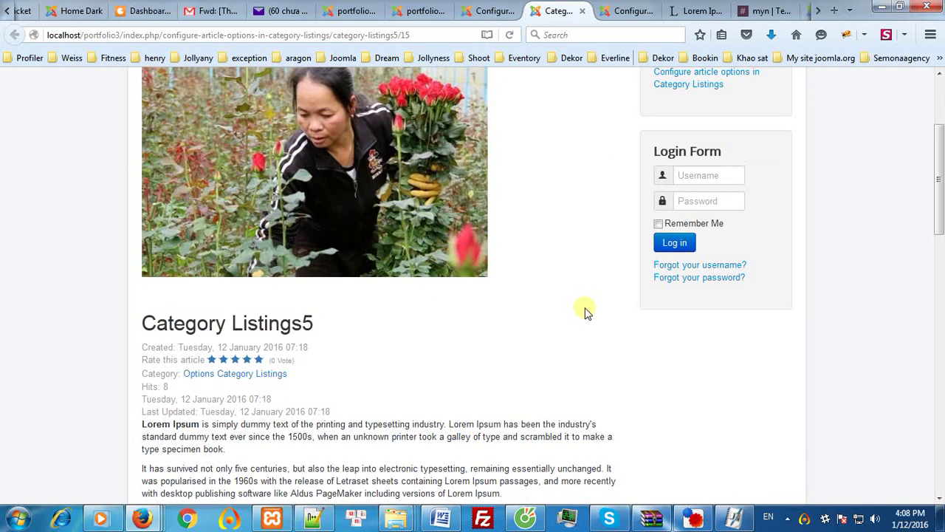
scroll(585, 311, "down", 20)
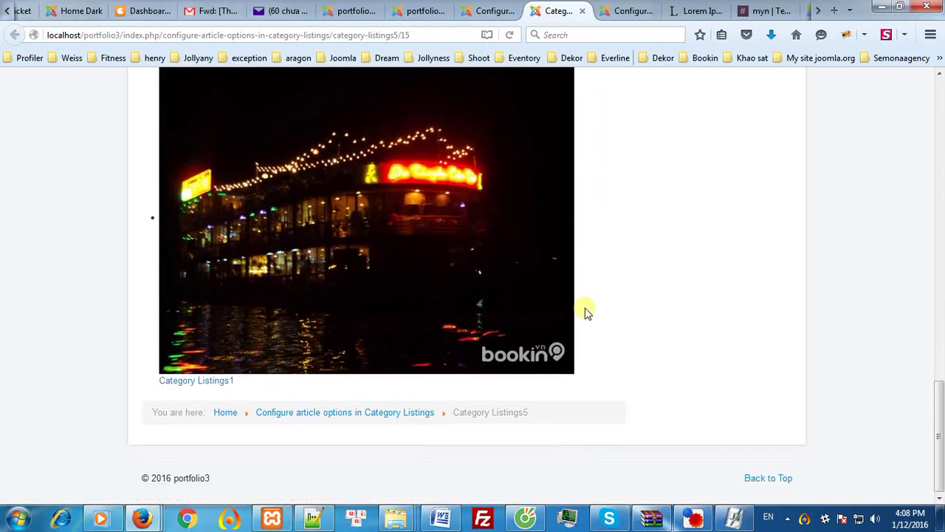
scroll(587, 313, "up", 10)
scroll(432, 327, "down", 8)
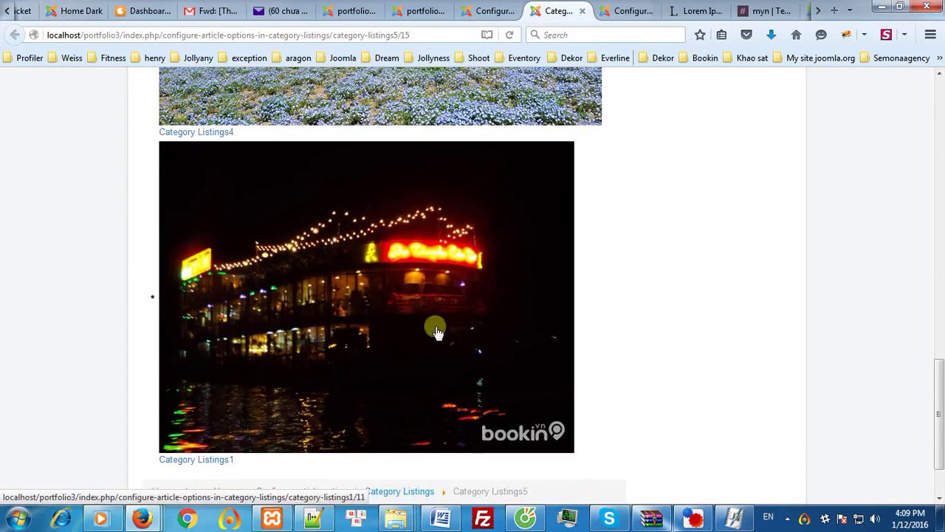
scroll(443, 332, "up", 20)
scroll(444, 330, "up", 2)
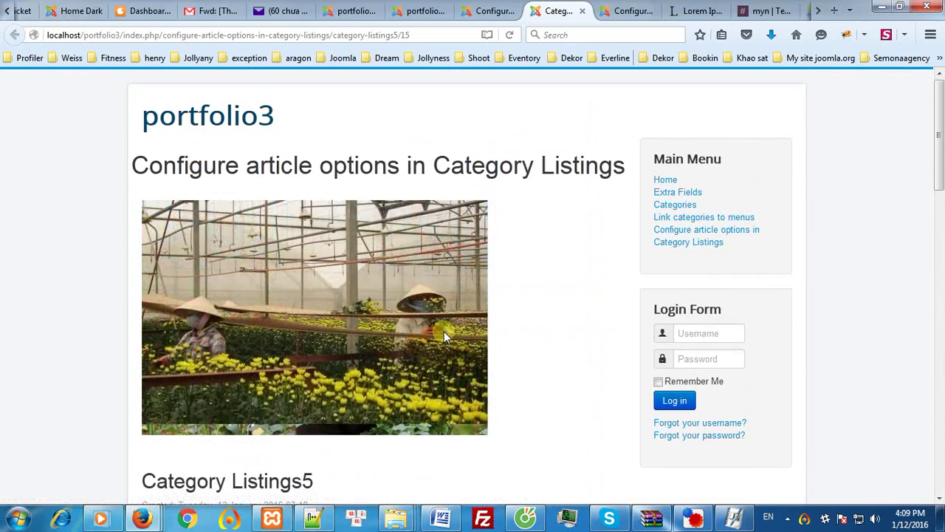
Close the front-end category listing page and open the Options Category Listings category for editing in the administrator.
left_click(488, 11)
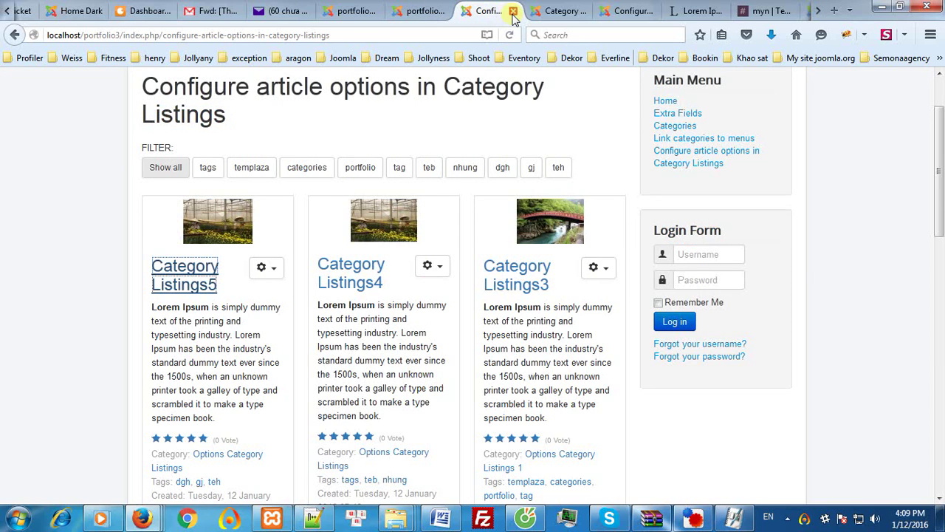
left_click(513, 11)
left_click(421, 9)
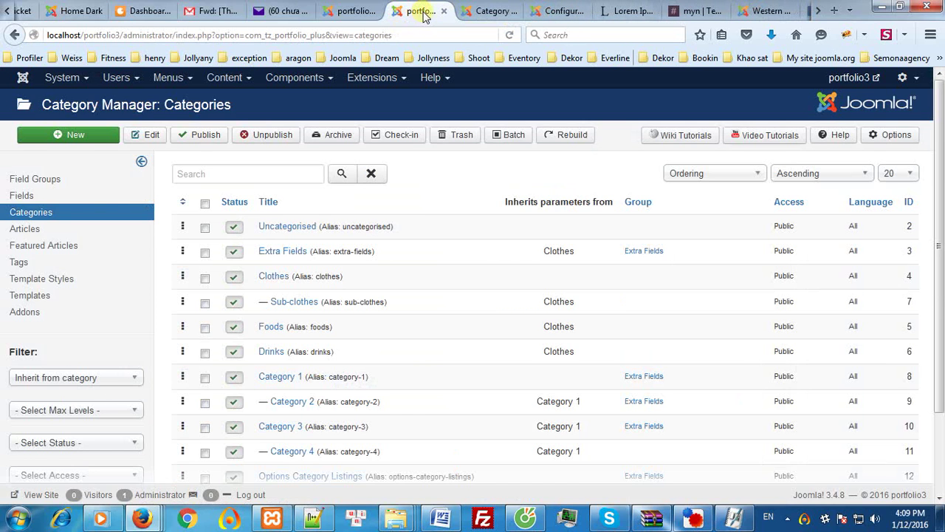
scroll(407, 224, "down", 3)
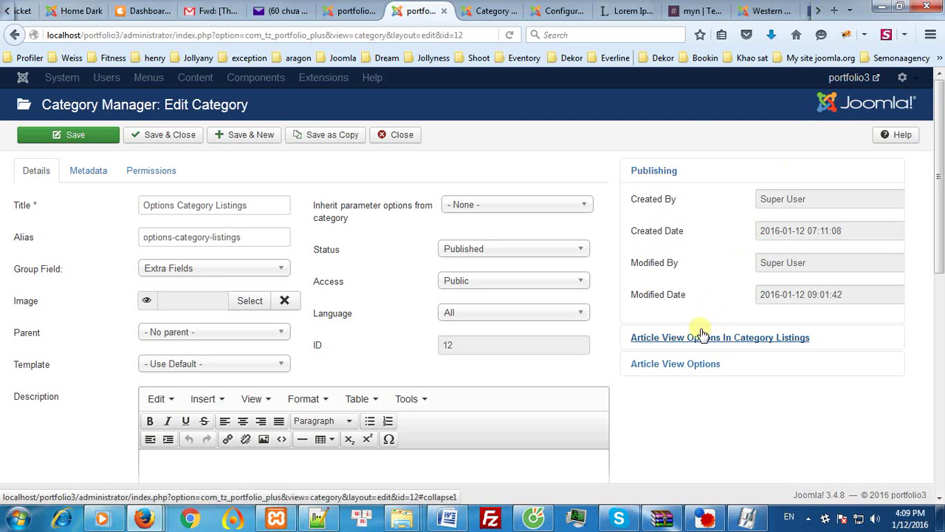
In the category's Article View Options, set Show Print and Show Email to Show and save the category.
left_click(656, 364)
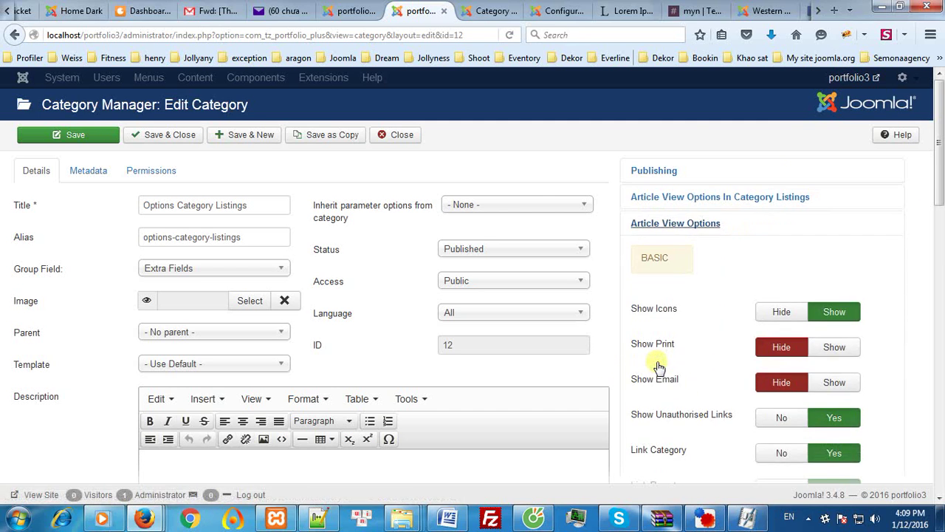
scroll(684, 328, "down", 2)
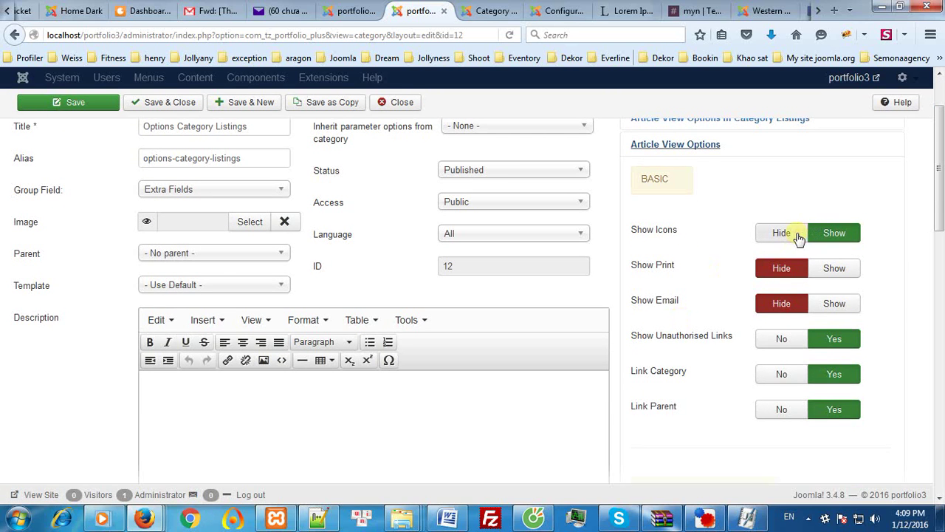
left_click(834, 268)
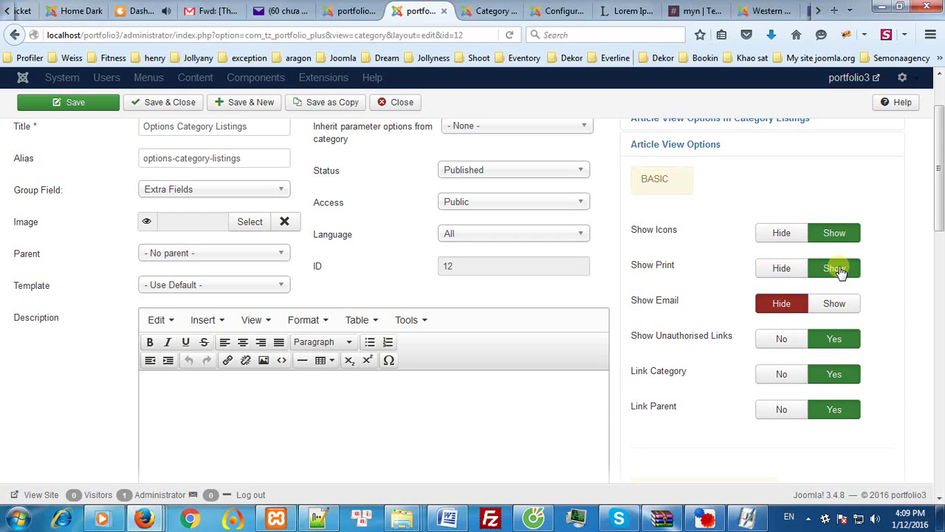
left_click(834, 303)
left_click(87, 112)
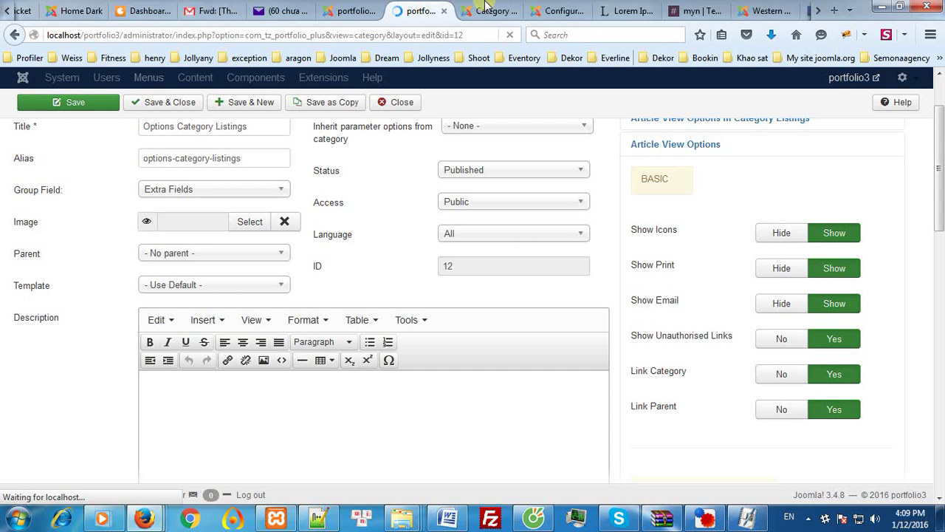
Reload the Category Listings5 article page and check the Print and Email entries beside its title.
left_click(487, 9)
scroll(599, 376, "down", 2)
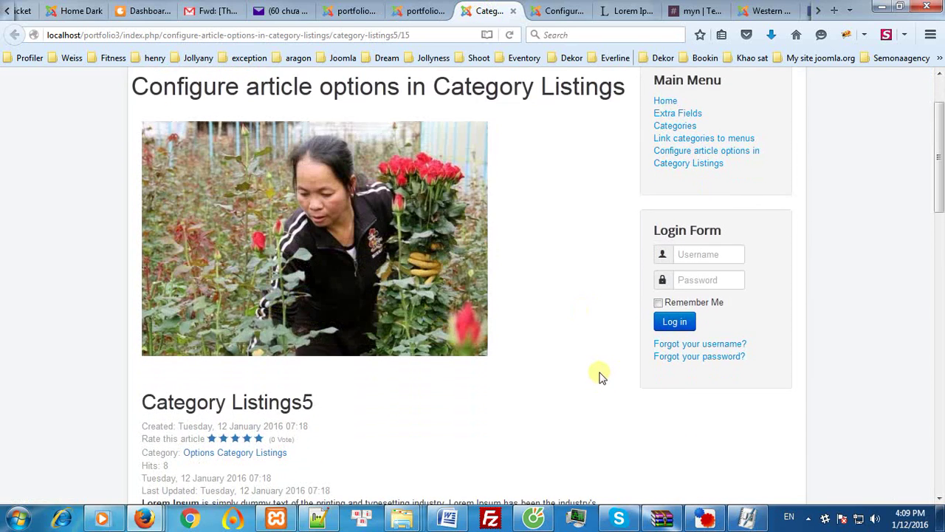
scroll(599, 376, "down", 2)
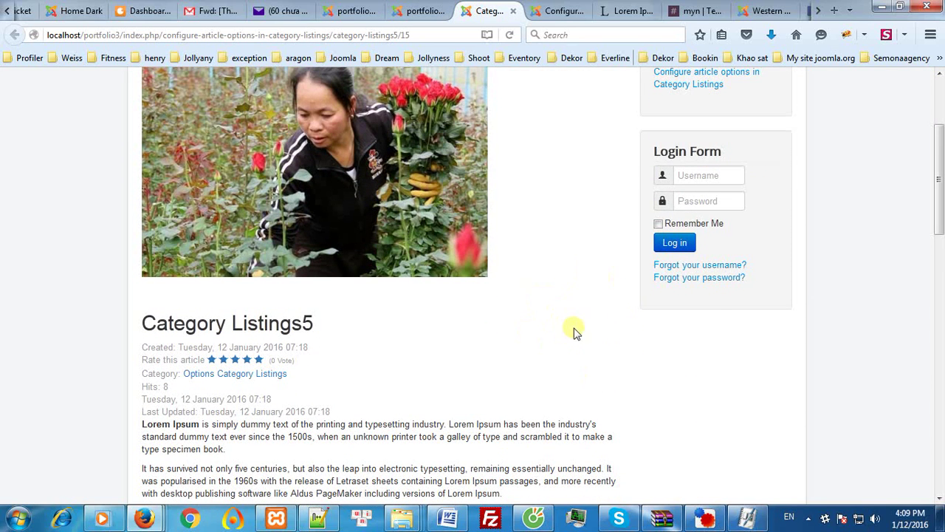
key("F5")
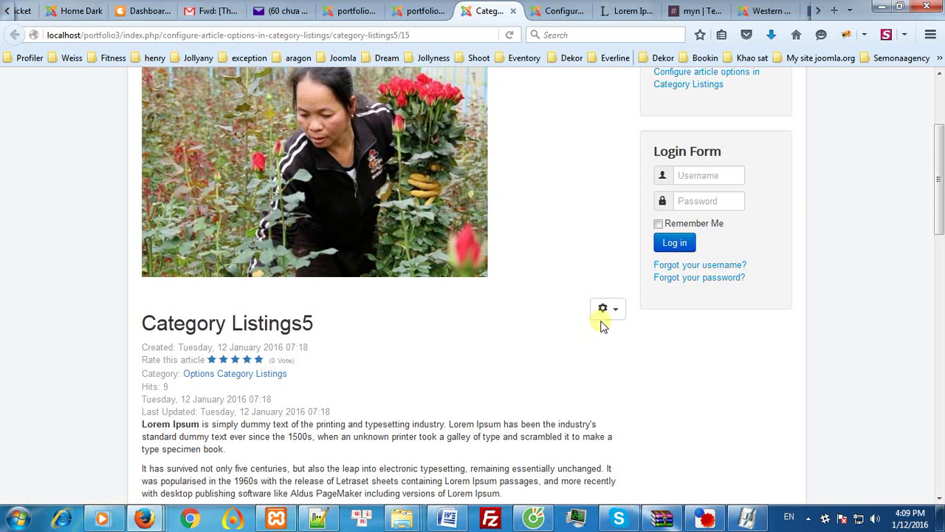
left_click(610, 311)
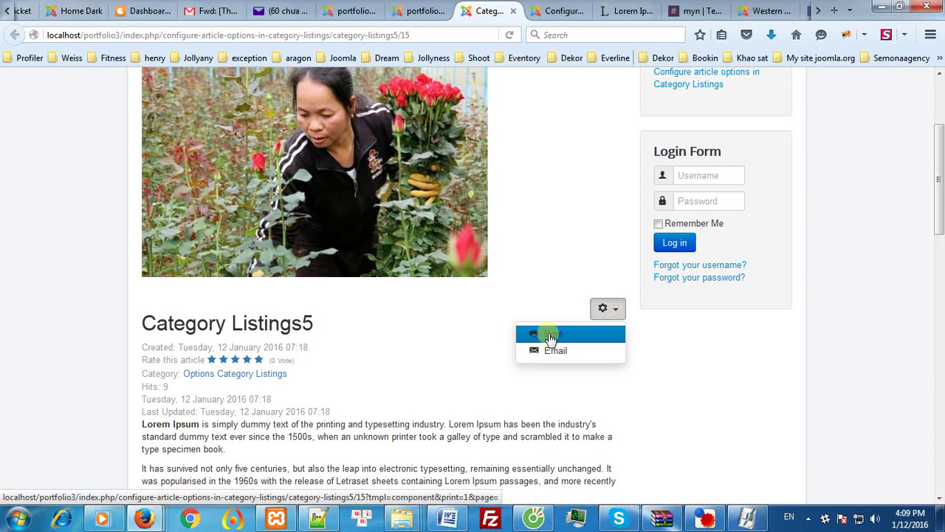
Set Show Icons to Hide in the category's Article View Options and save the category.
left_click(423, 10)
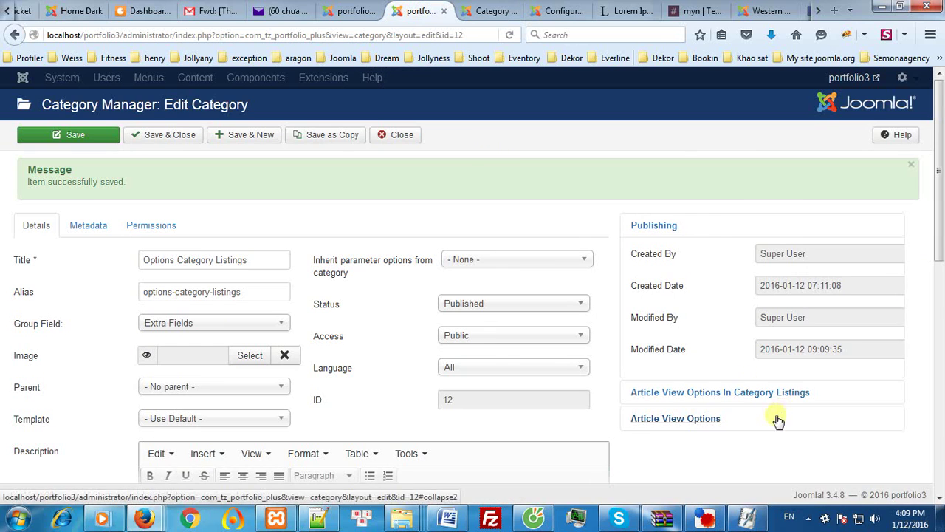
left_click(707, 415)
scroll(707, 412, "down", 3)
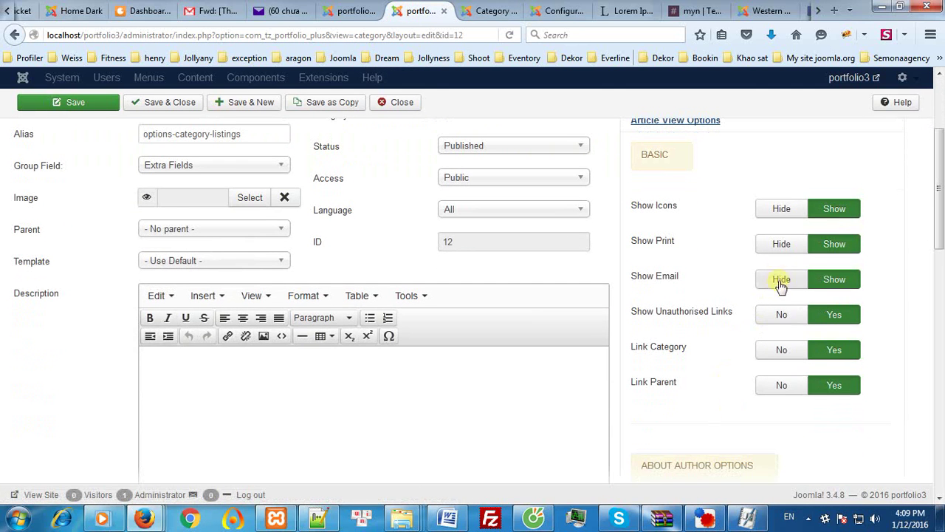
left_click(783, 210)
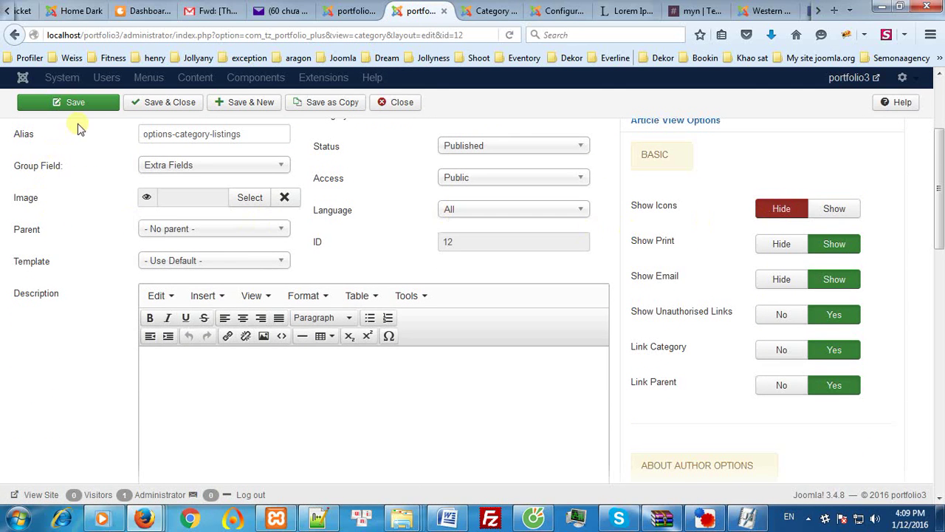
left_click(75, 102)
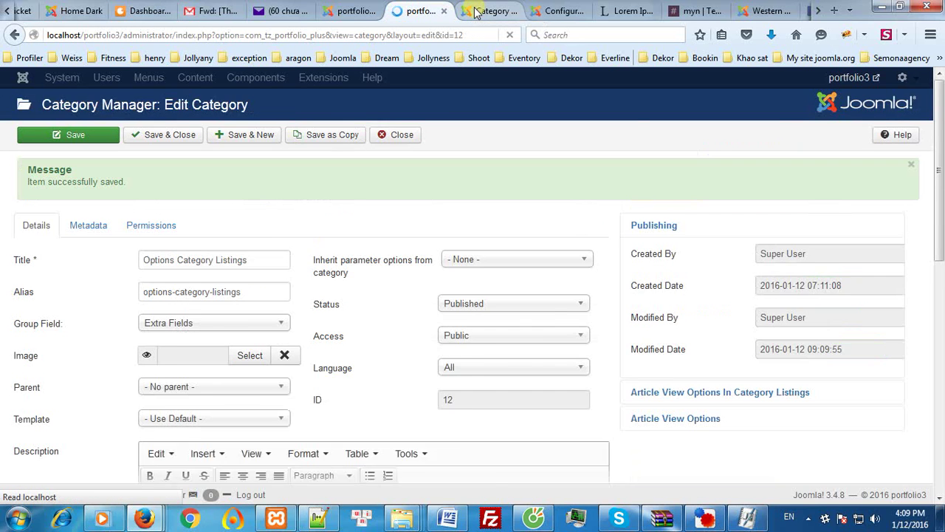
Refresh the Category Listings5 article and check how its Print and Email entries look with the icons setting changed.
left_click(488, 11)
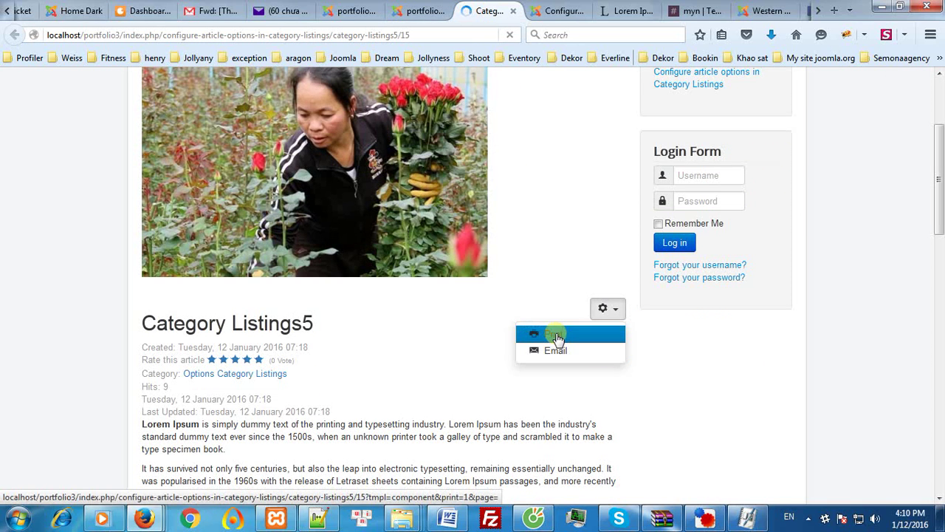
left_click(556, 334)
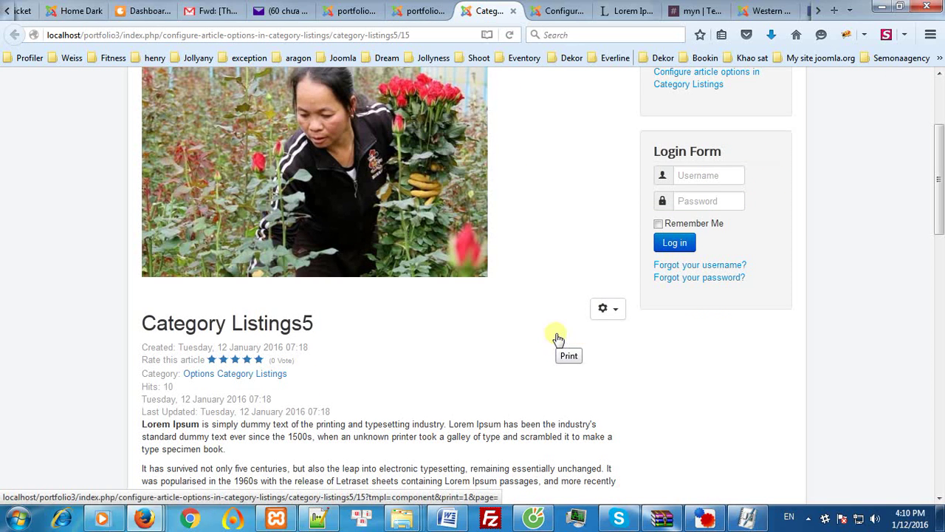
left_click(614, 316)
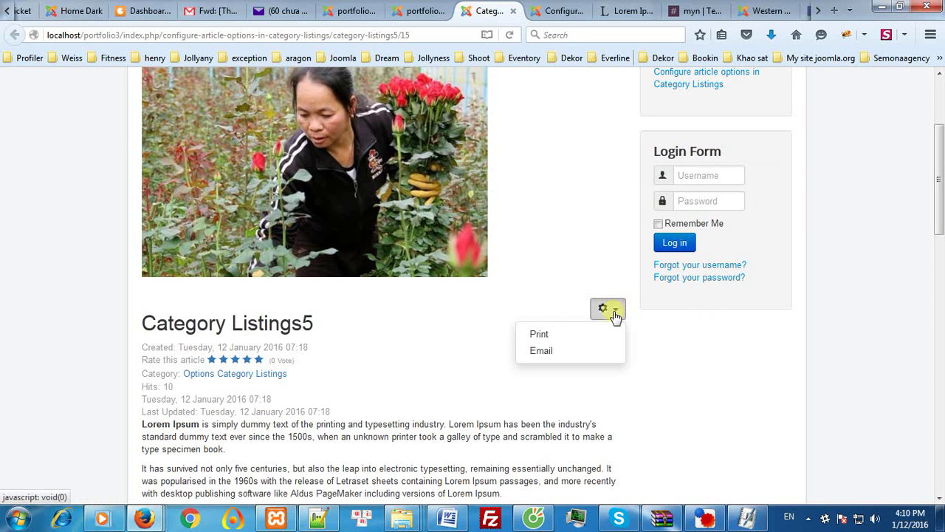
left_click(535, 336)
left_click(535, 353)
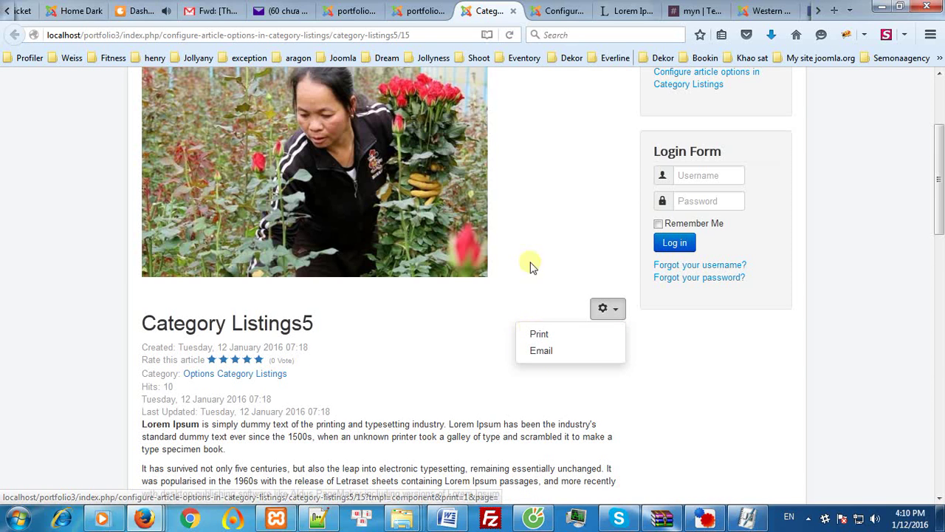
Set Link Category to No in the category's Article View Options, checking the article's category line first, and save the category.
left_click(418, 8)
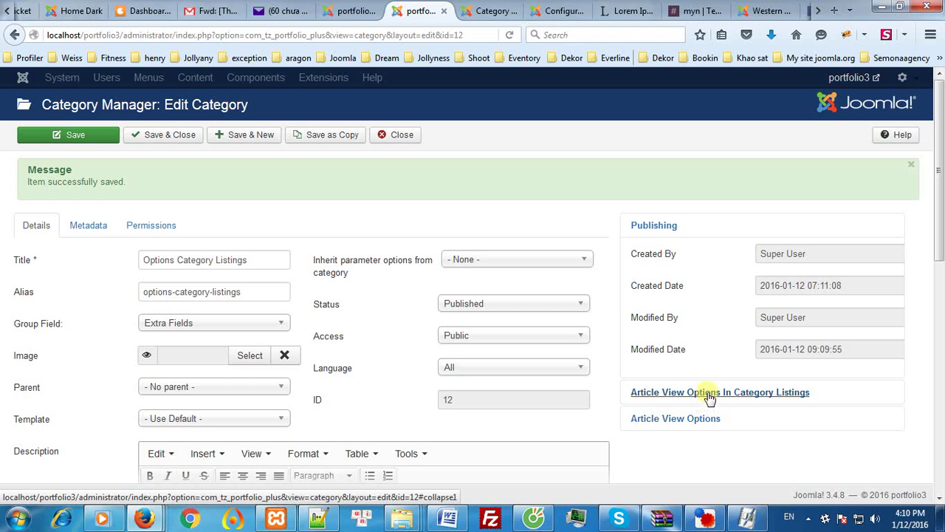
left_click(697, 418)
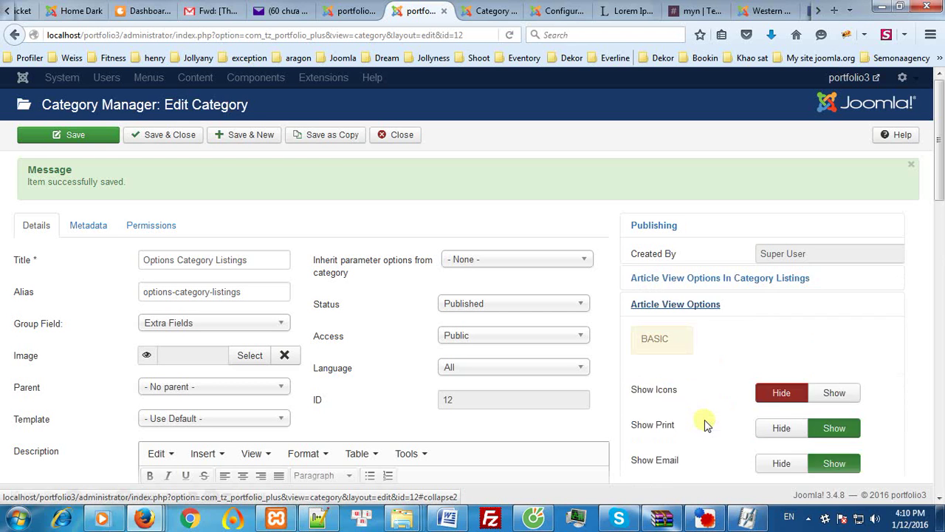
scroll(703, 418, "down", 5)
scroll(707, 420, "up", 2)
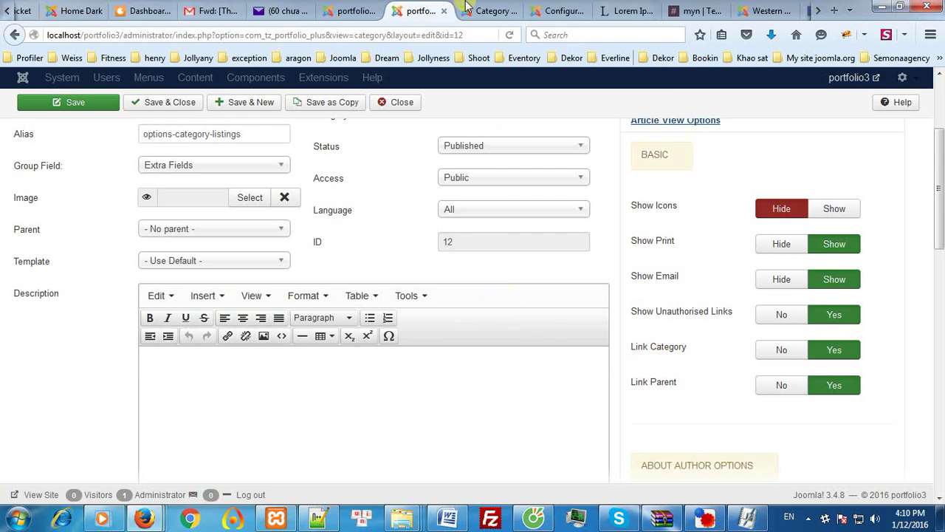
left_click(467, 6)
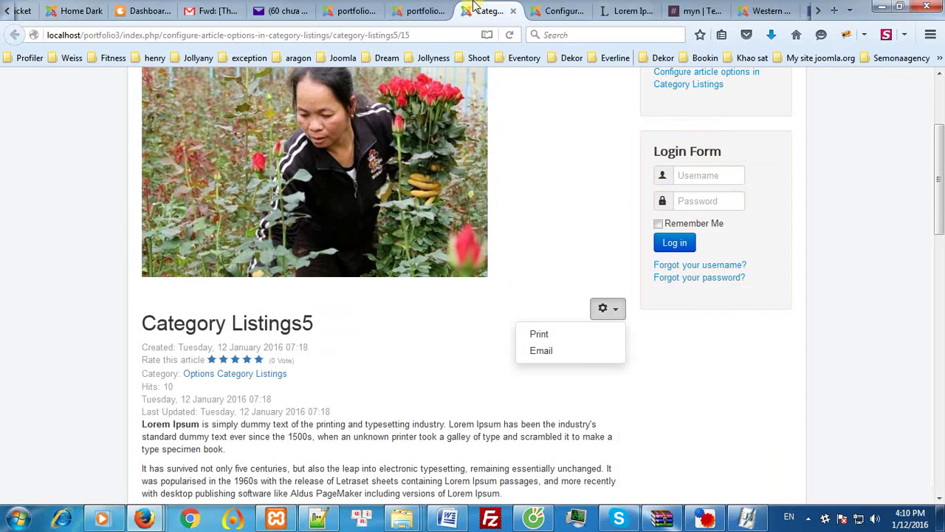
left_click(424, 10)
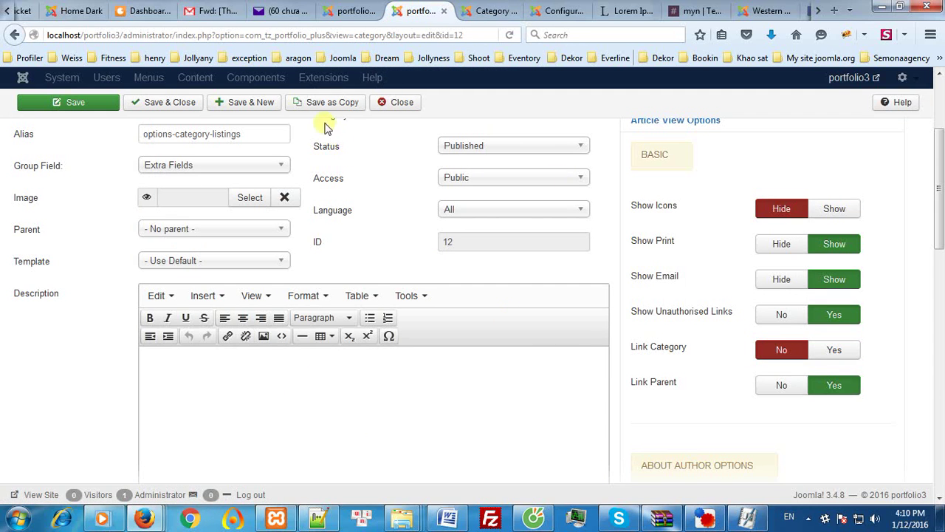
left_click(96, 104)
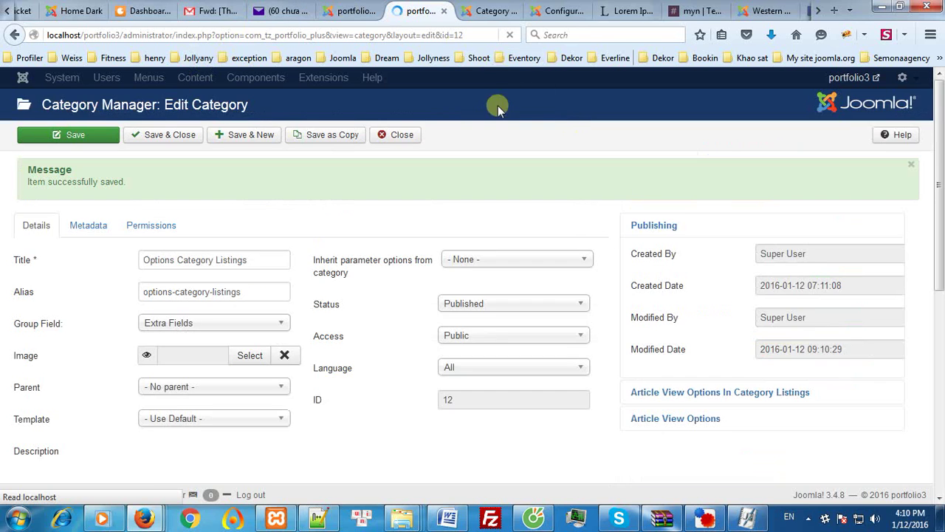
Reload the Category Listings5 article page to check whether its category name is still a link.
left_click(471, 9)
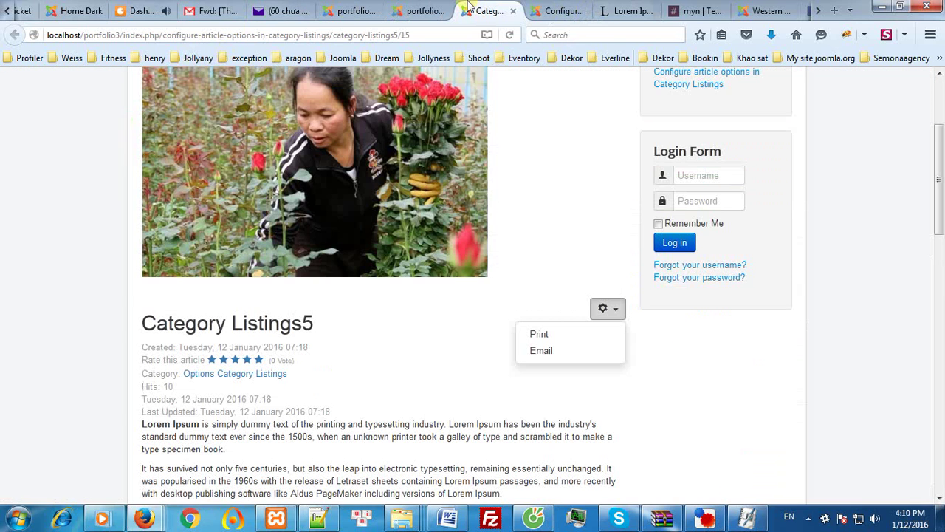
key("F5")
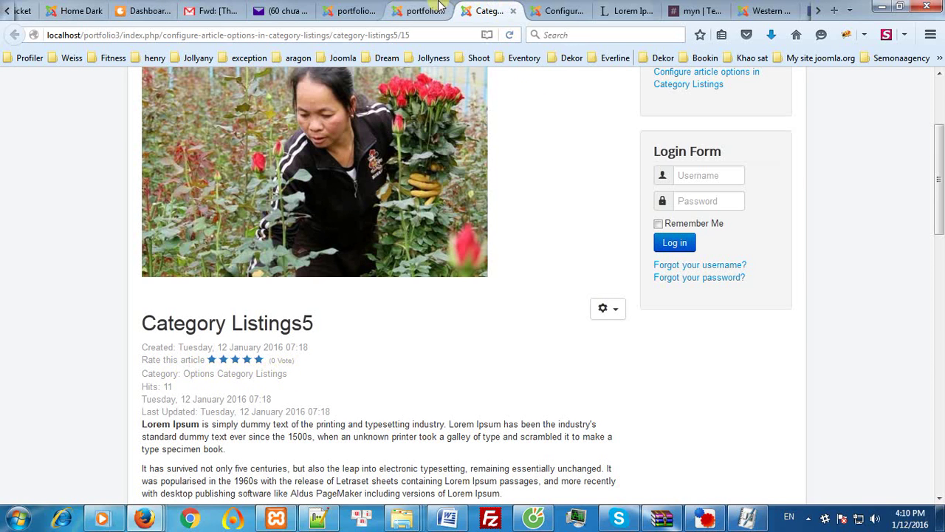
Set Link Parent to No in the Options Category Listings category's Article View Options and save the category.
left_click(418, 10)
left_click(673, 421)
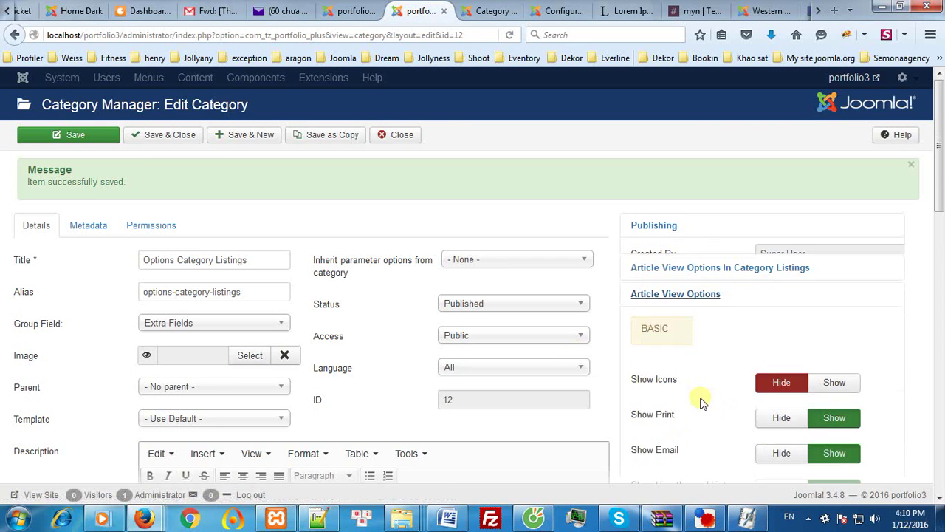
scroll(702, 394, "down", 5)
left_click(776, 311)
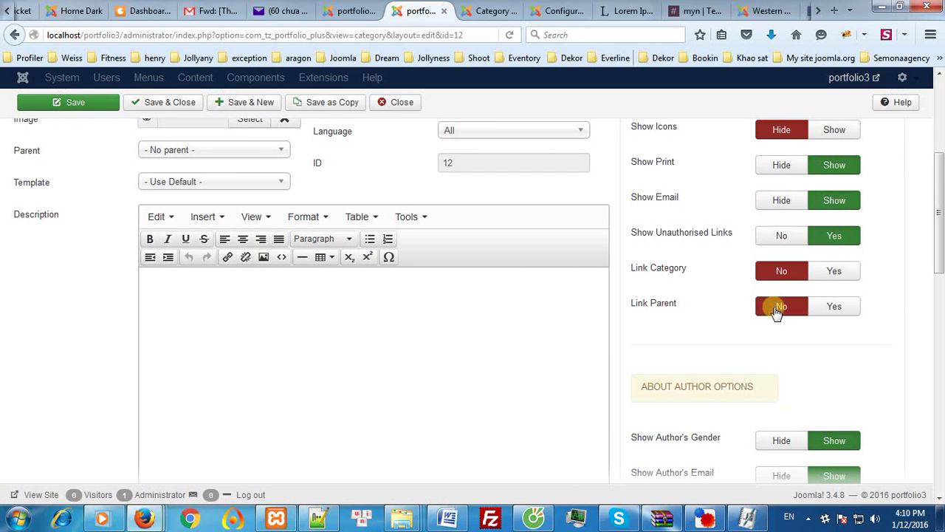
left_click(78, 104)
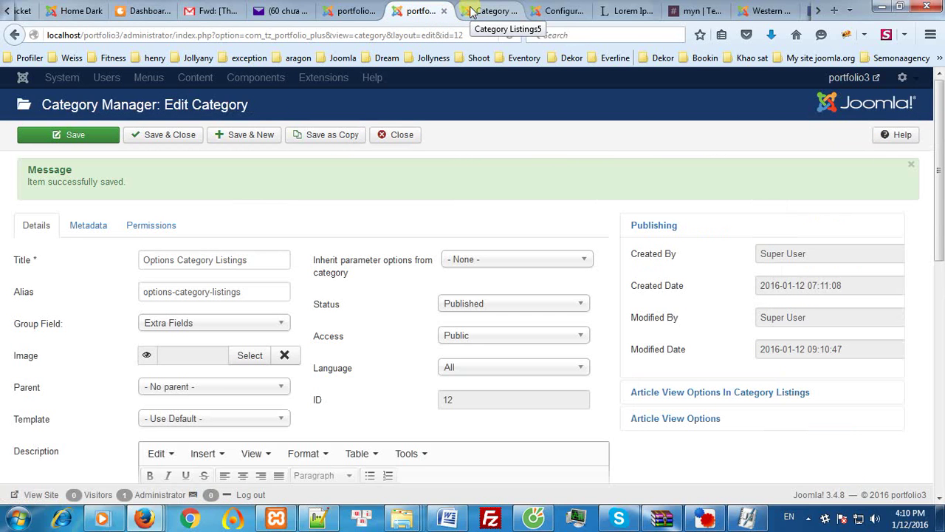
Open the Category Listings2 article from the category listing page and check whether its Parent Category entry is a link.
left_click(470, 10)
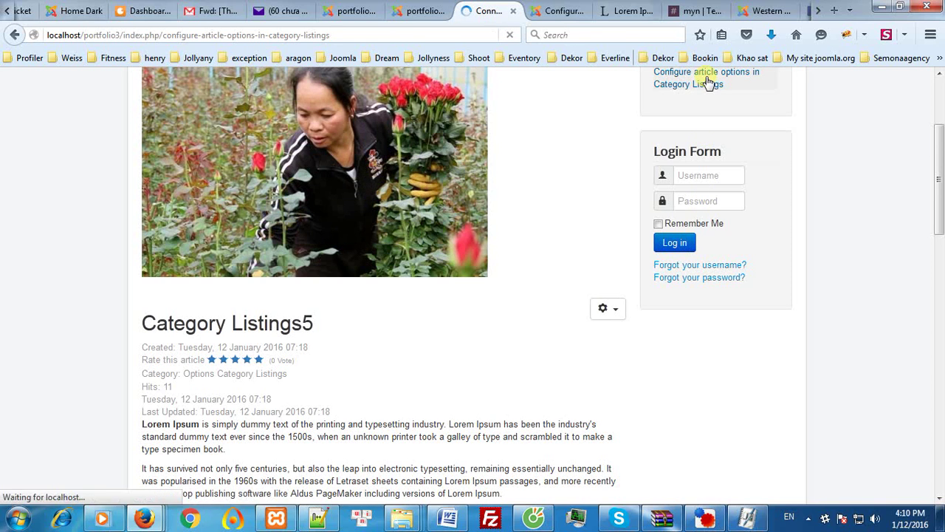
scroll(508, 295, "down", 8)
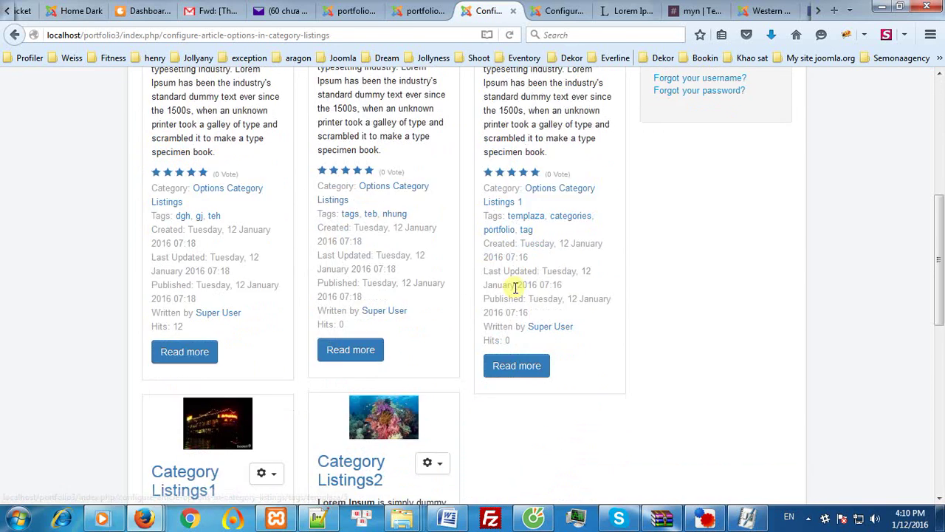
scroll(508, 311, "down", 3)
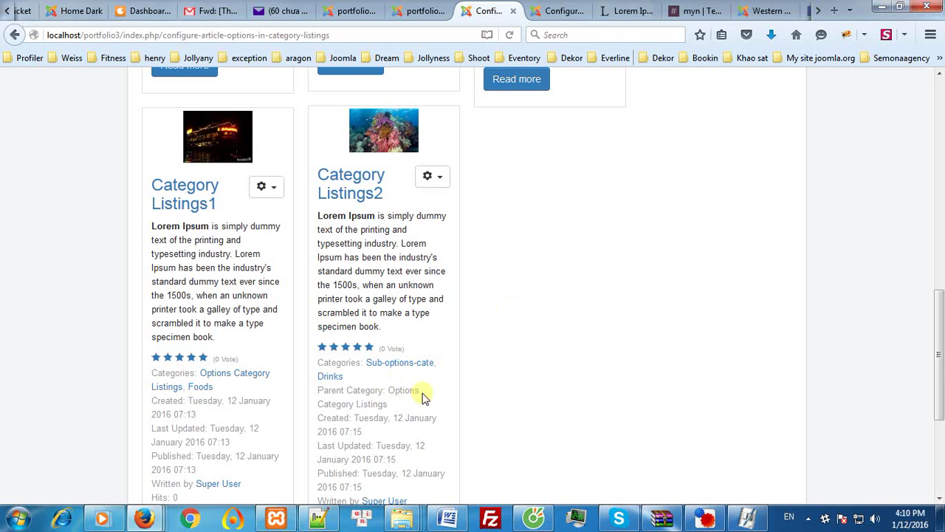
scroll(416, 369, "down", 3)
scroll(416, 370, "up", 3)
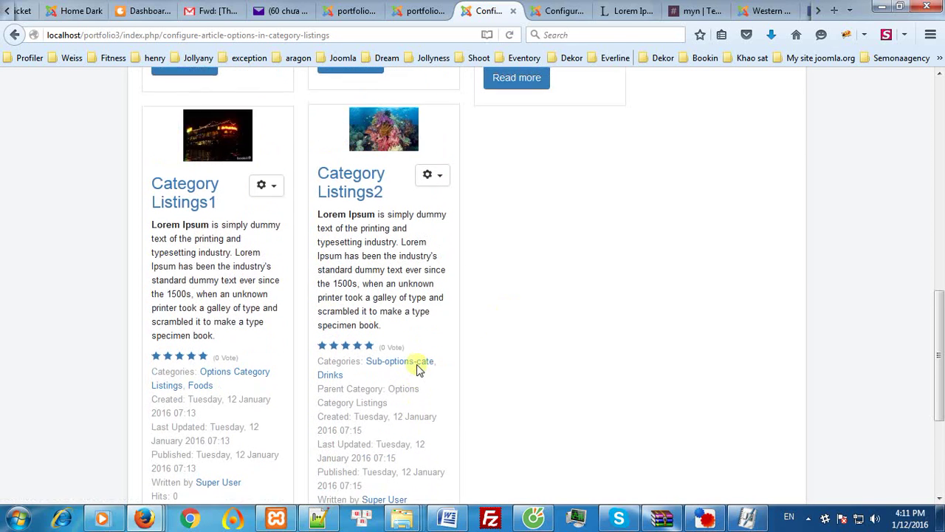
left_click(370, 201)
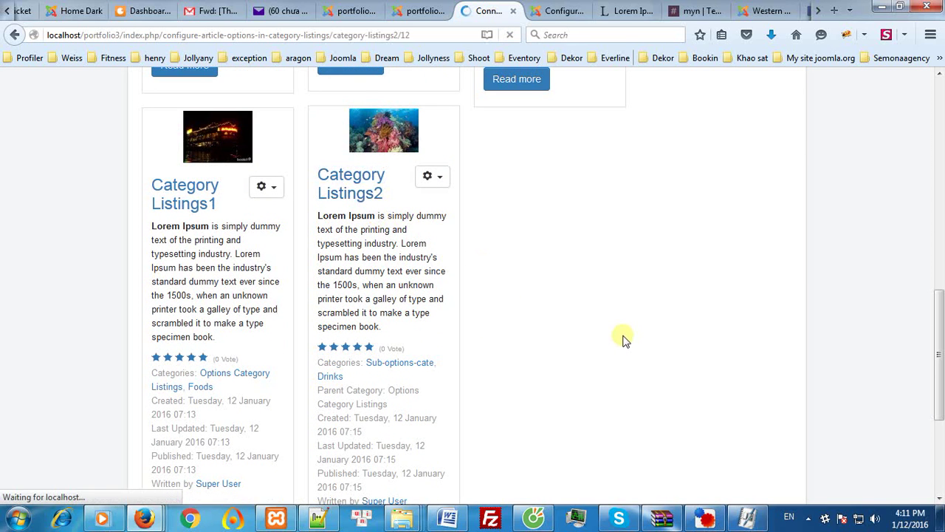
scroll(422, 321, "down", 6)
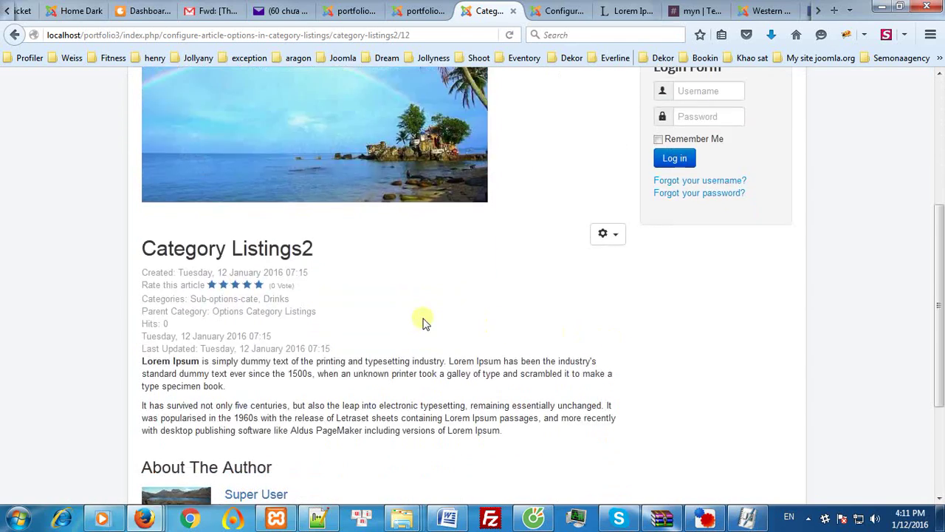
scroll(403, 363, "up", 1)
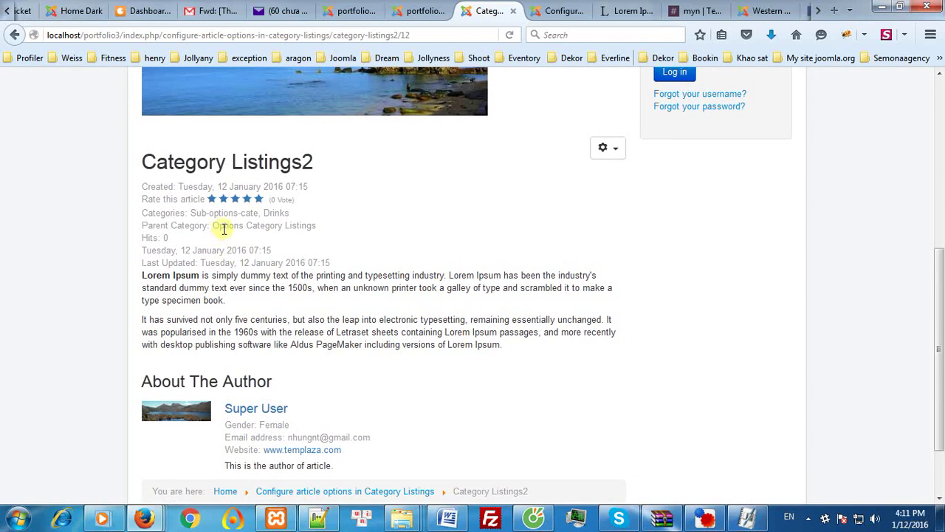
left_click_drag(217, 227, 316, 230)
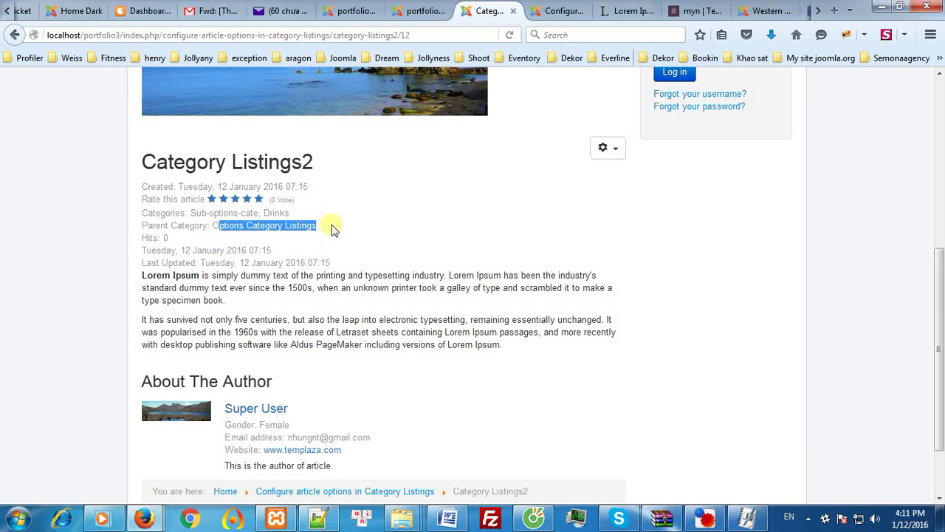
left_click(220, 225)
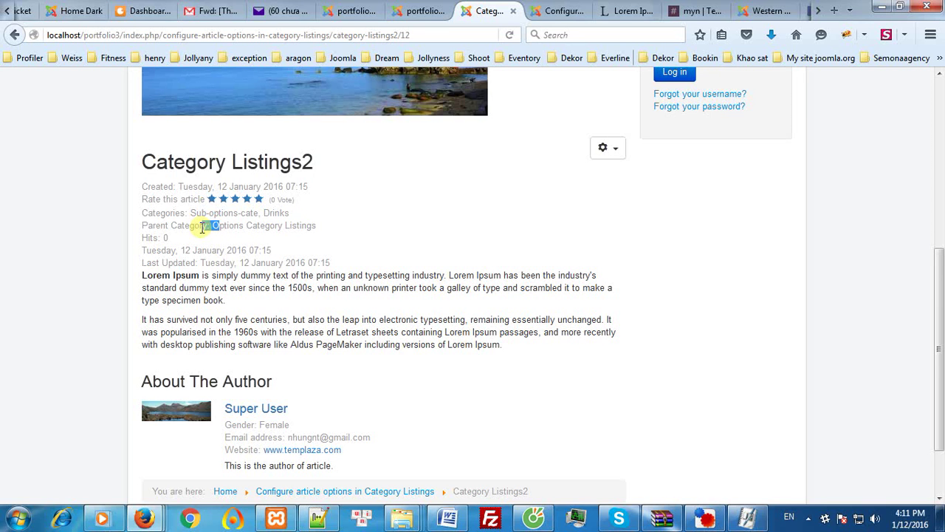
Set Link Parent to Yes in the category's Article View Options, save, and reload the Category Listings2 article to check its parent category.
left_click(415, 10)
left_click(670, 418)
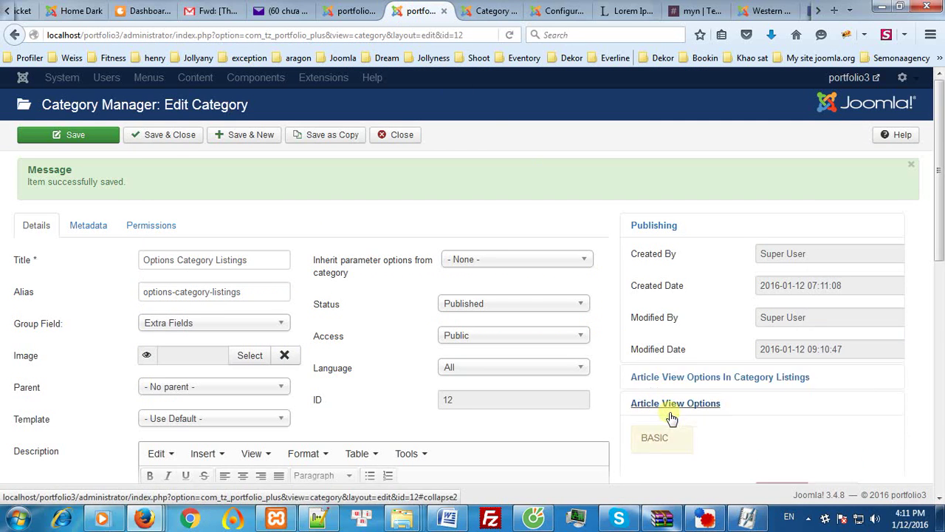
scroll(670, 416, "down", 3)
left_click(833, 229)
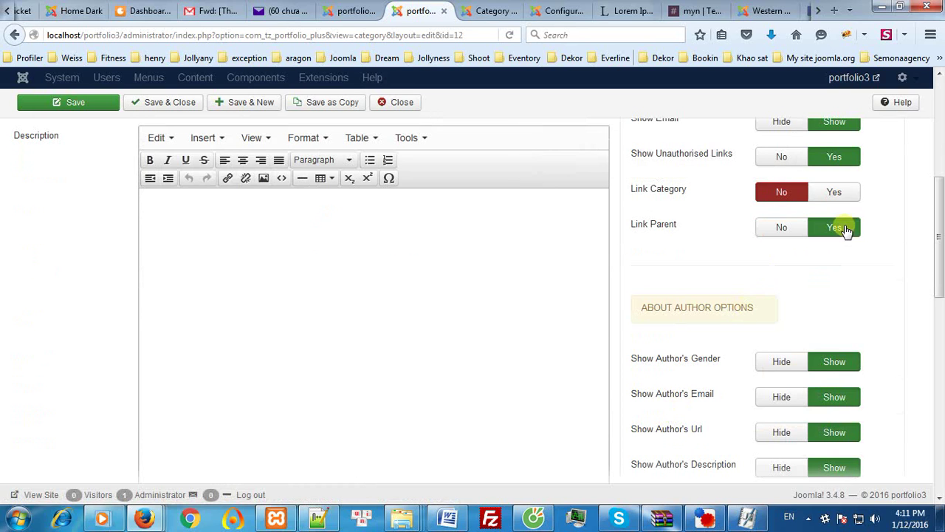
left_click(96, 108)
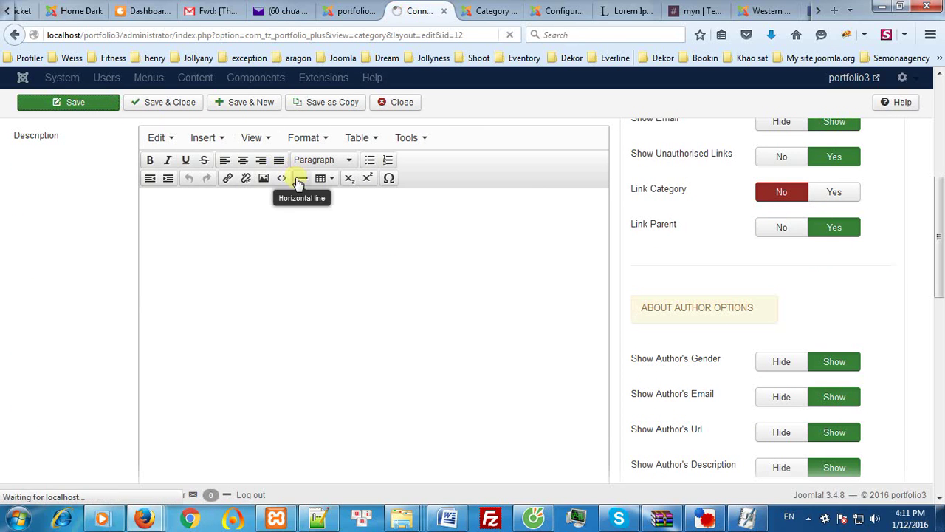
left_click(504, 11)
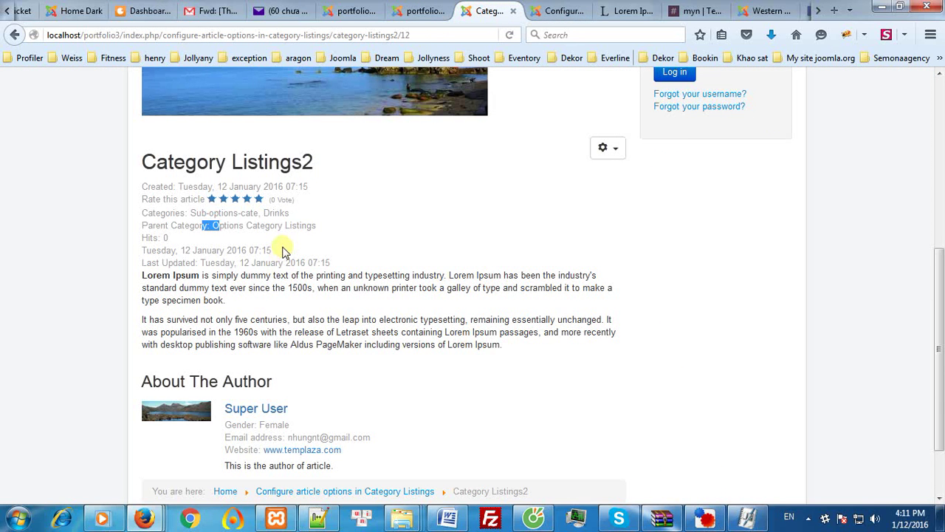
left_click(509, 35)
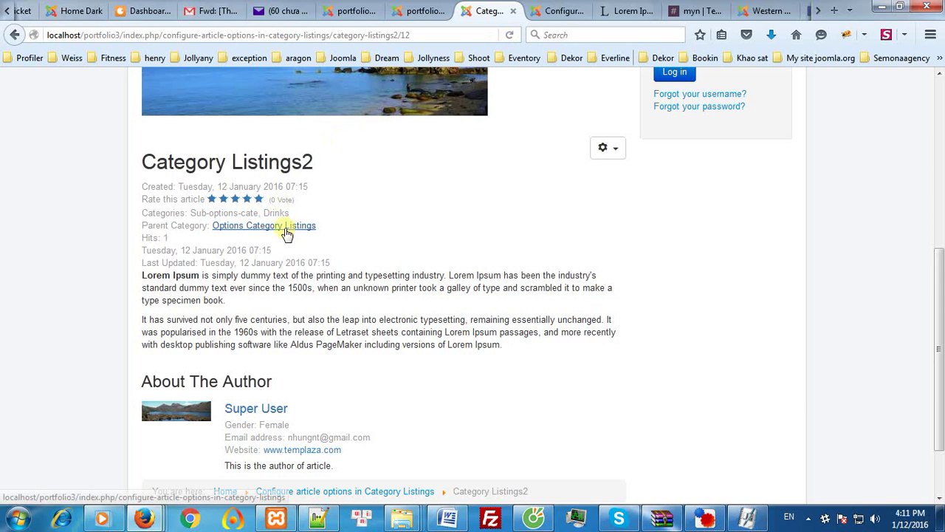
Set Show Author's Gender to Hide in the About Author options, save the category, and refresh the Category Listings2 article.
left_click(425, 10)
left_click(700, 418)
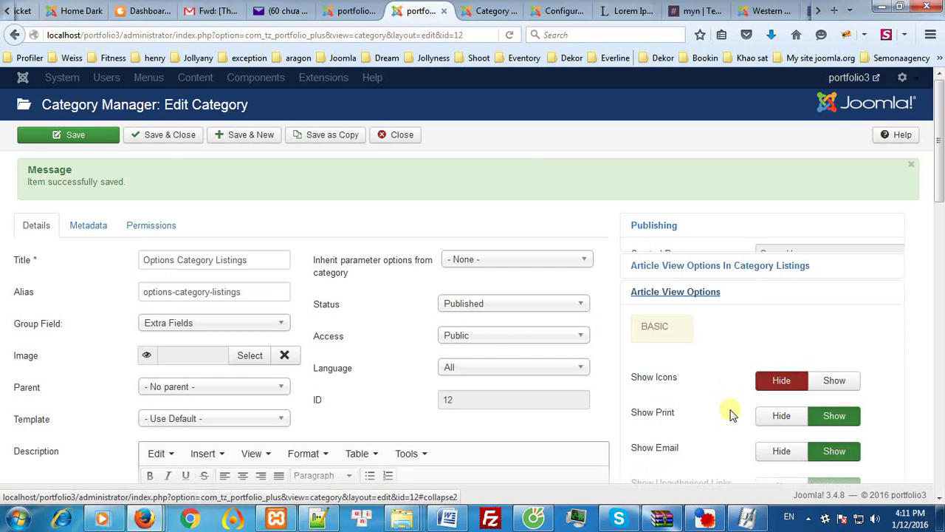
scroll(732, 413, "down", 4)
scroll(732, 412, "down", 3)
scroll(732, 411, "up", 2)
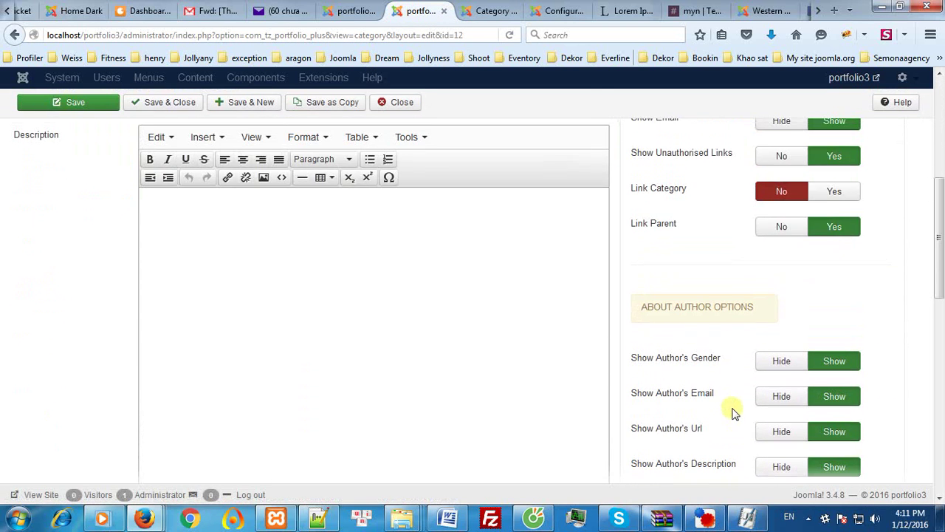
left_click(792, 365)
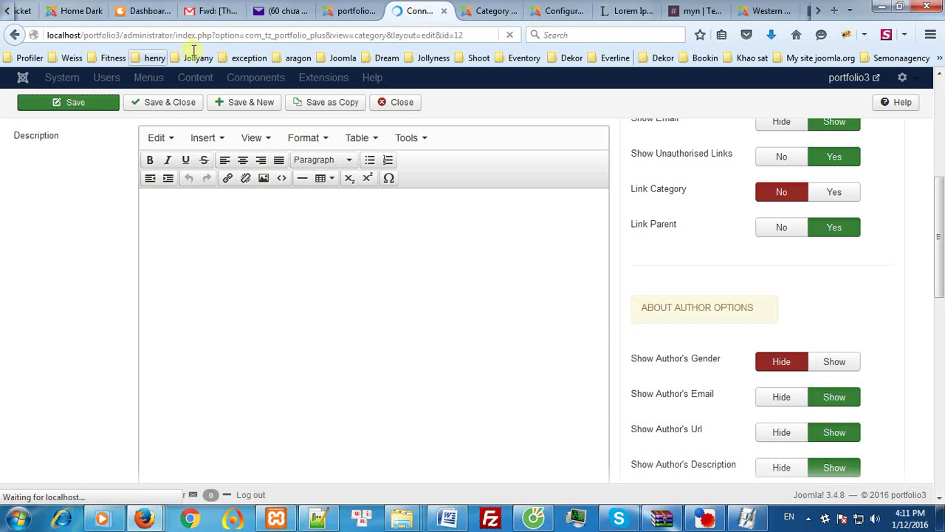
left_click(475, 6)
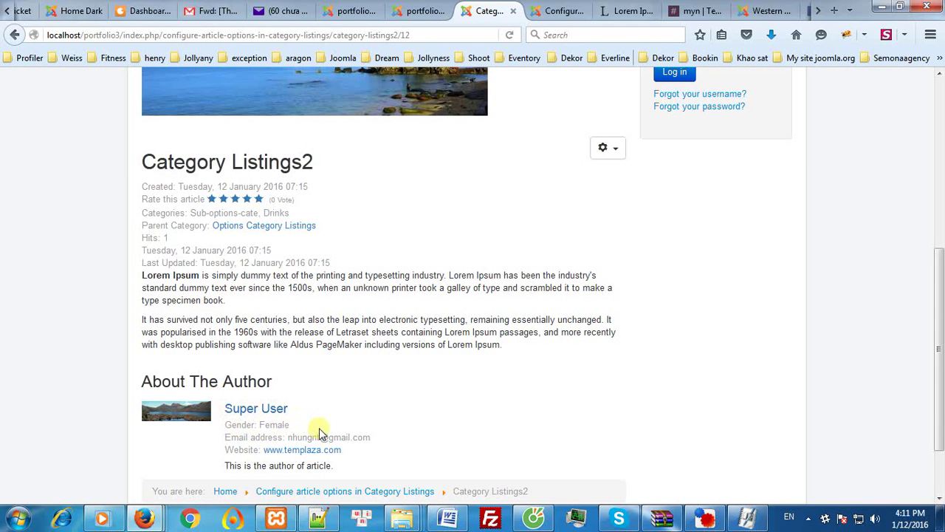
key("F5")
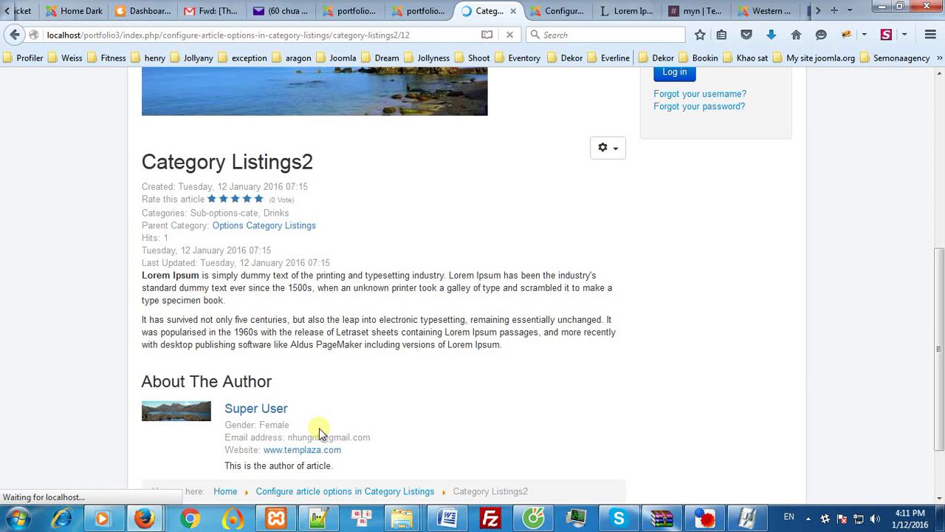
Set Show Author's Email to Hide in the About Author options, save the category, and refresh the Category Listings2 article.
left_click(421, 10)
scroll(749, 365, "down", 2)
left_click(722, 337)
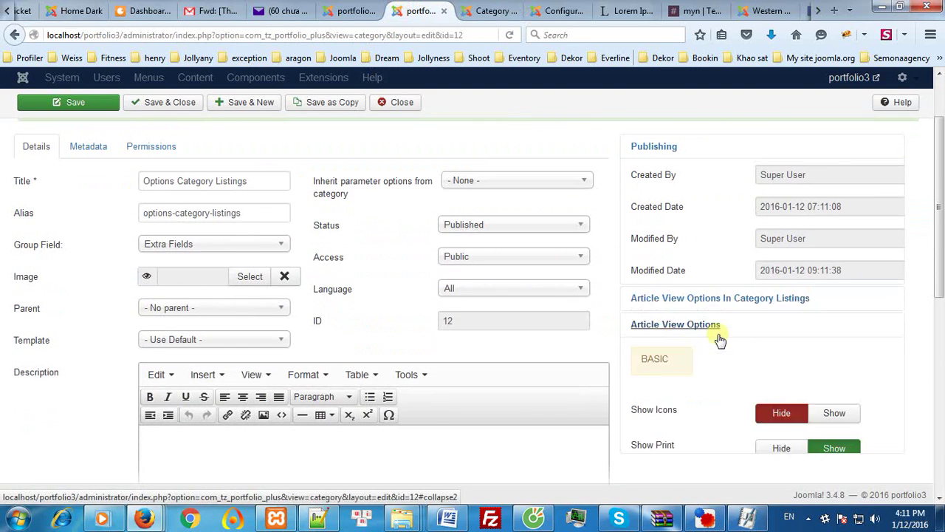
scroll(744, 362, "down", 4)
scroll(743, 362, "down", 2)
left_click(770, 320)
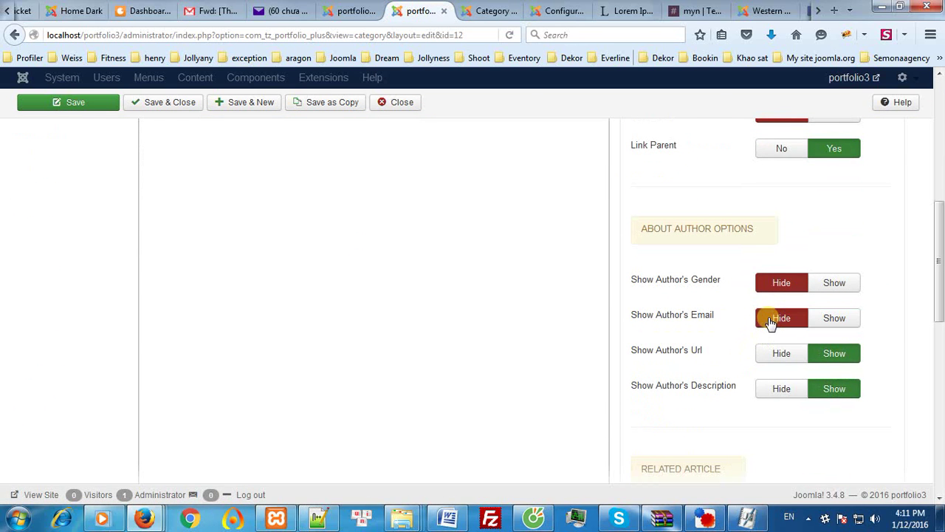
left_click(79, 109)
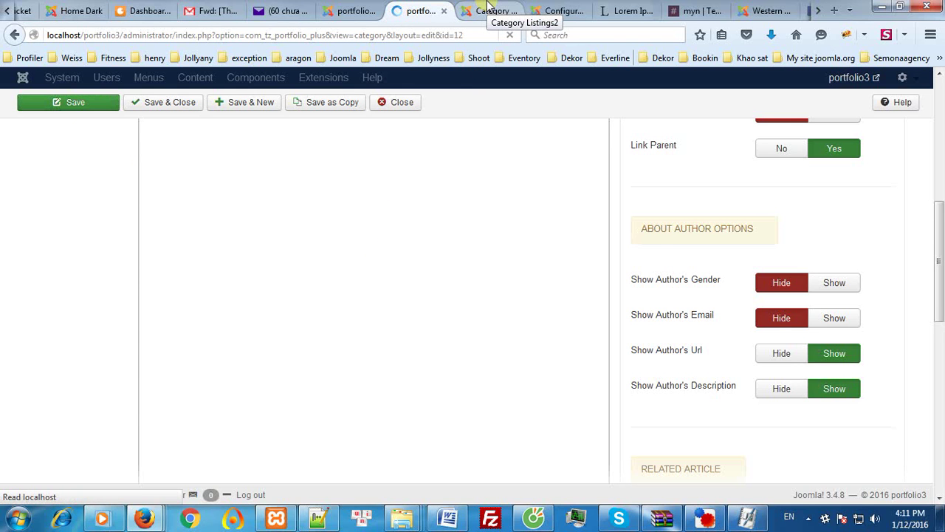
left_click(489, 10)
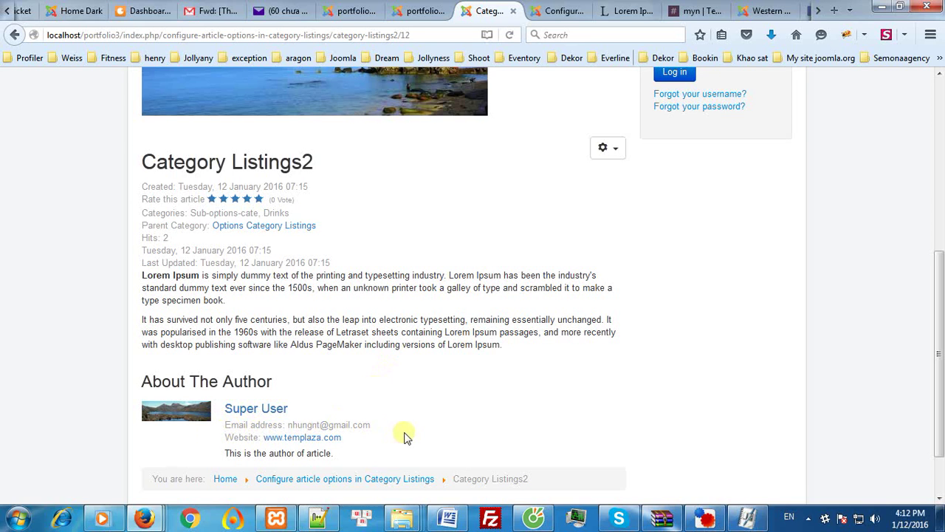
key("F5")
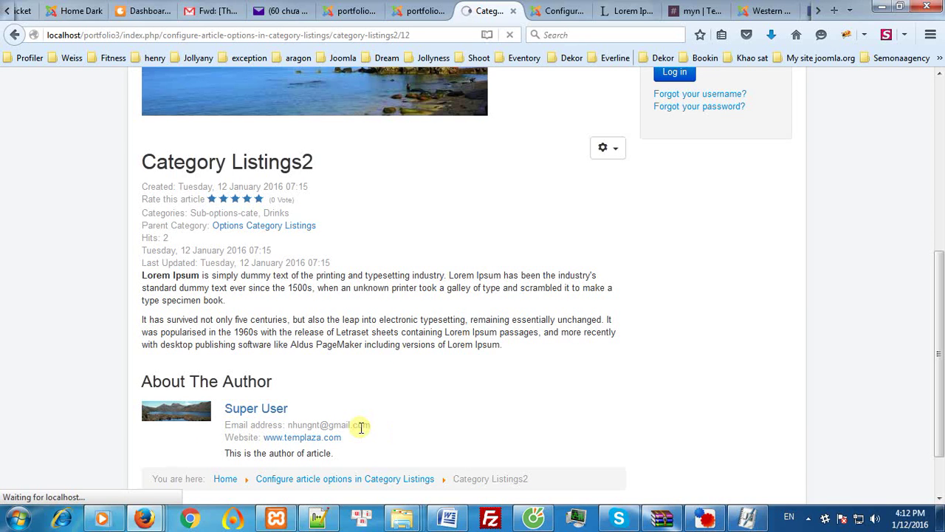
Set Show Author's Url to Hide in the About Author options, save the category, and check the Category Listings2 article's author block.
left_click(432, 9)
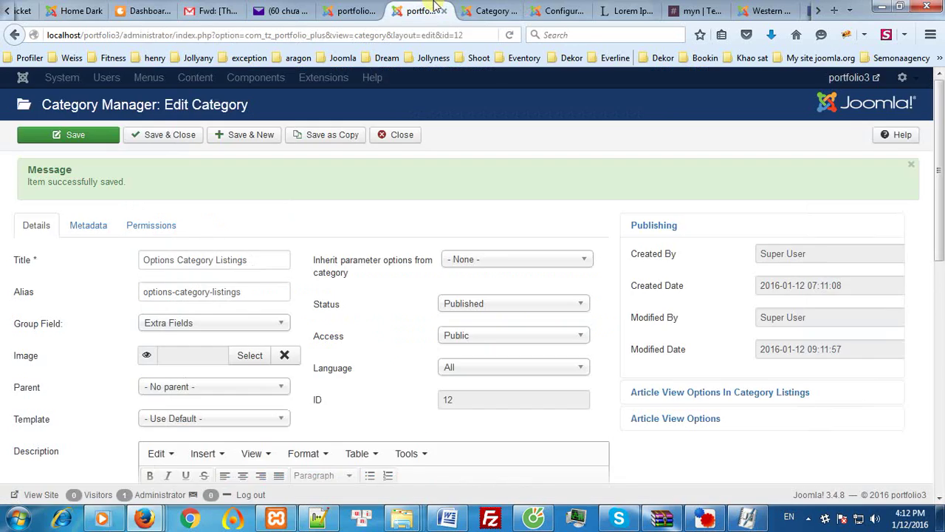
left_click(675, 419)
scroll(686, 415, "down", 5)
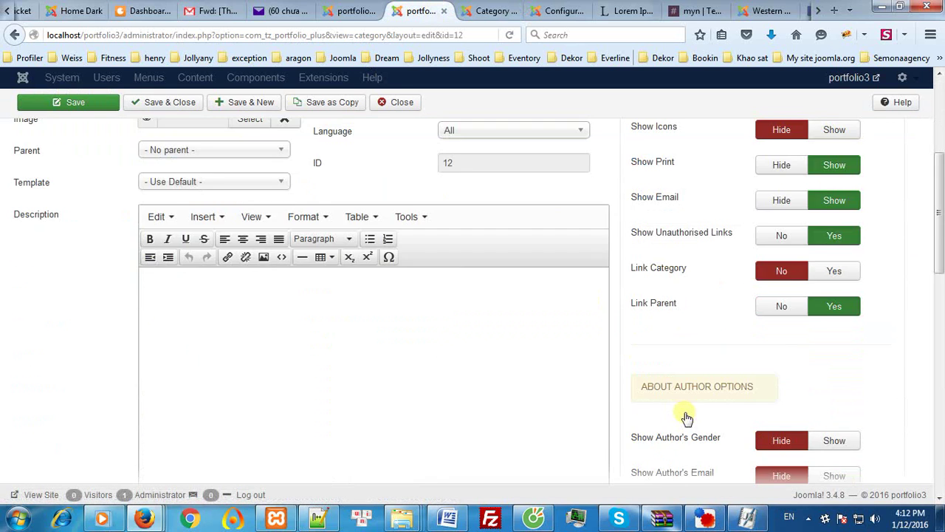
scroll(686, 418, "down", 2)
left_click(780, 353)
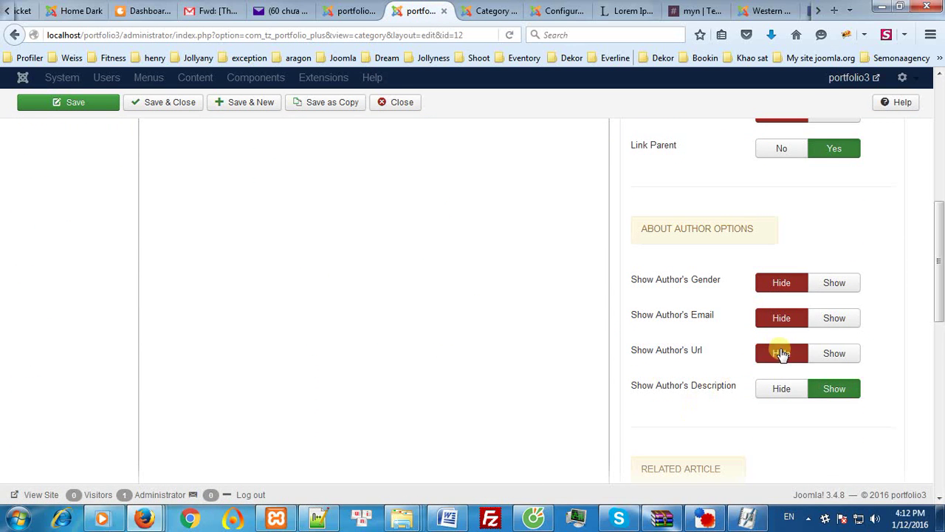
left_click(46, 112)
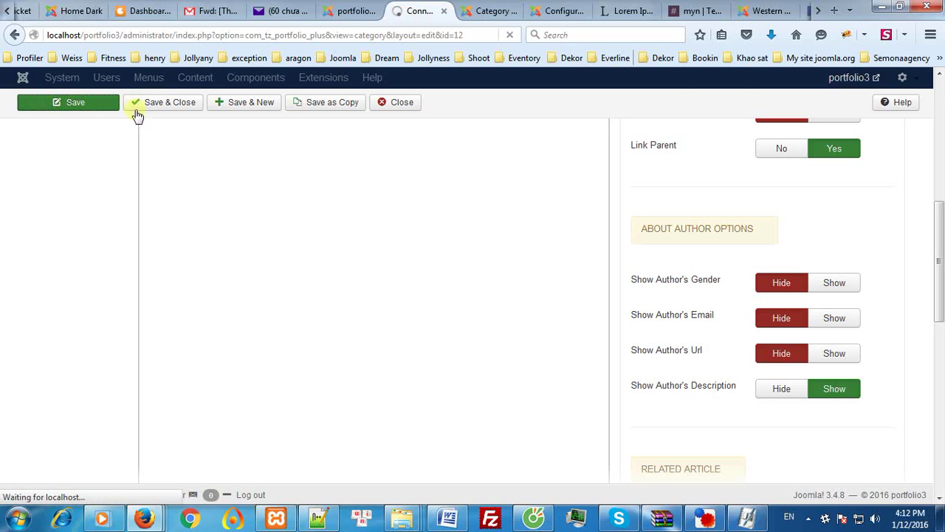
left_click(478, 8)
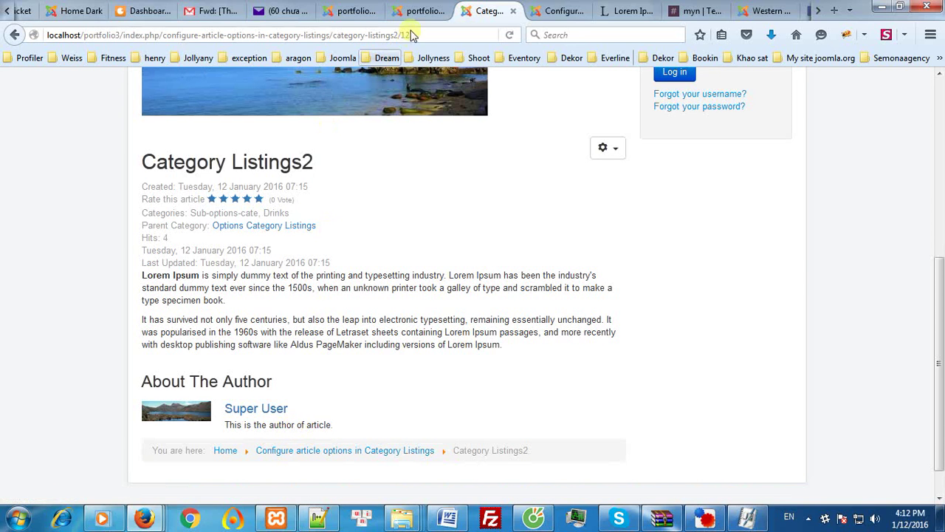
Set Show Author's Description to Hide in the About Author options, save the category, and refresh the Category Listings2 article.
left_click(423, 10)
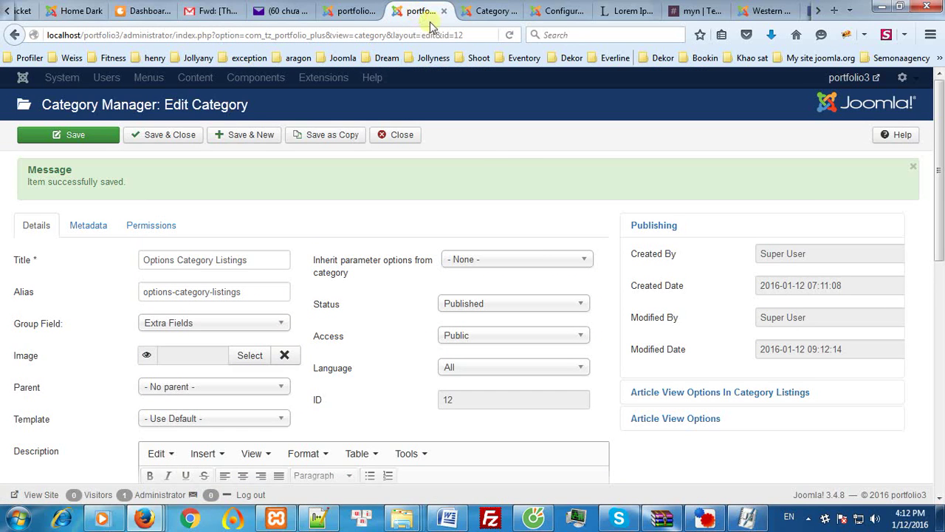
left_click(672, 424)
scroll(671, 424, "down", 5)
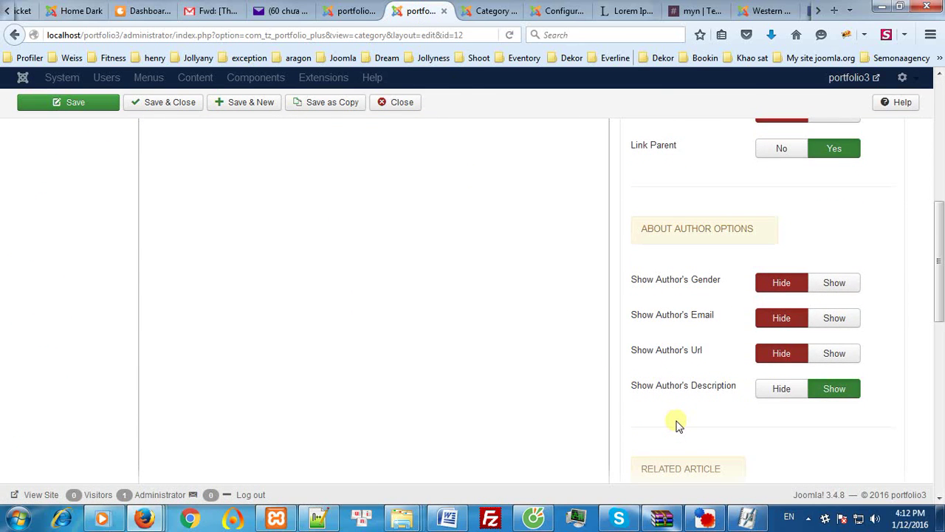
scroll(678, 424, "down", 2)
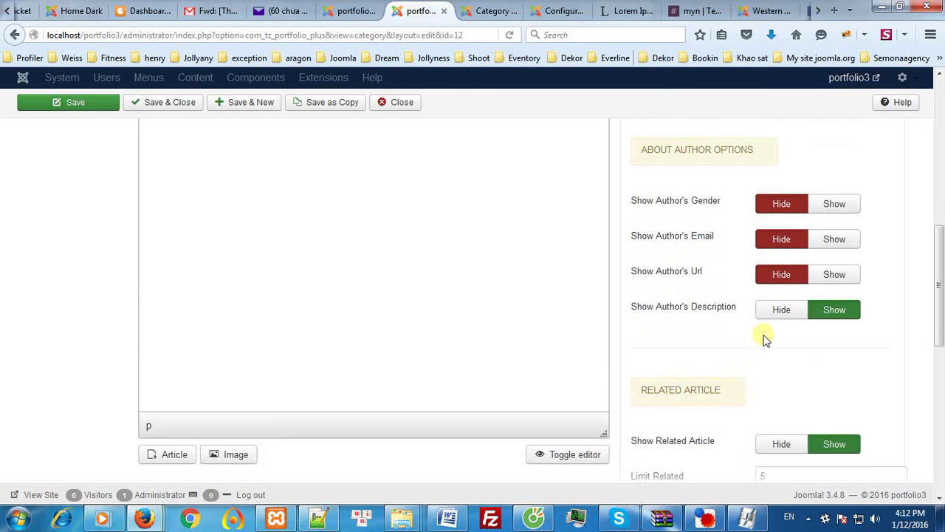
scroll(766, 338, "down", 4)
scroll(766, 339, "up", 2)
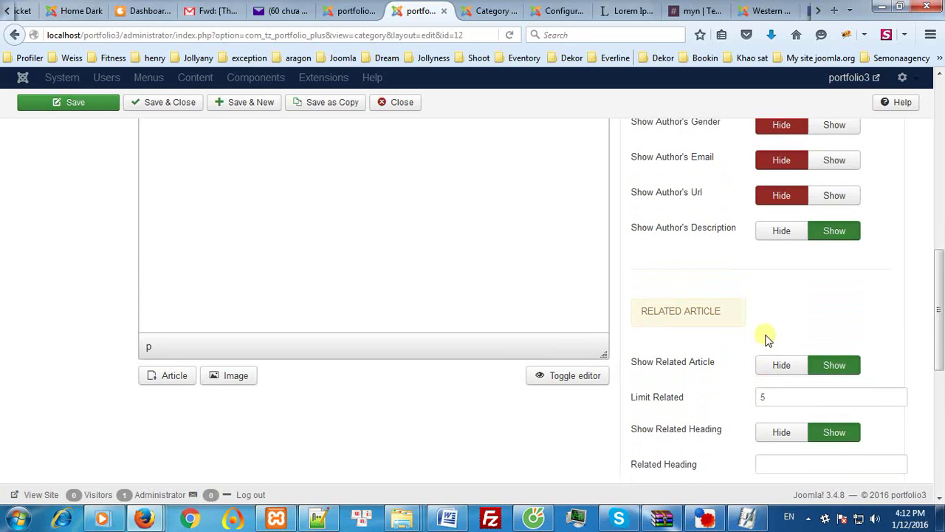
left_click(783, 232)
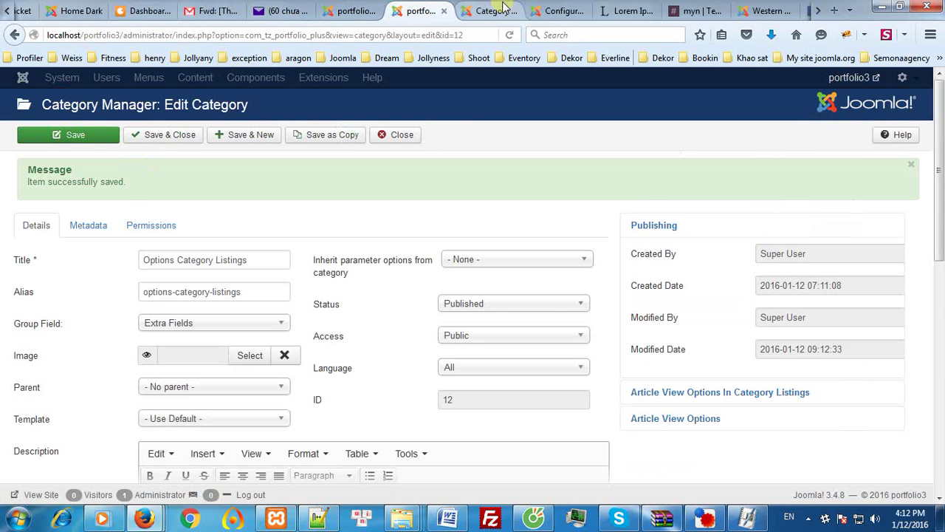
left_click(504, 7)
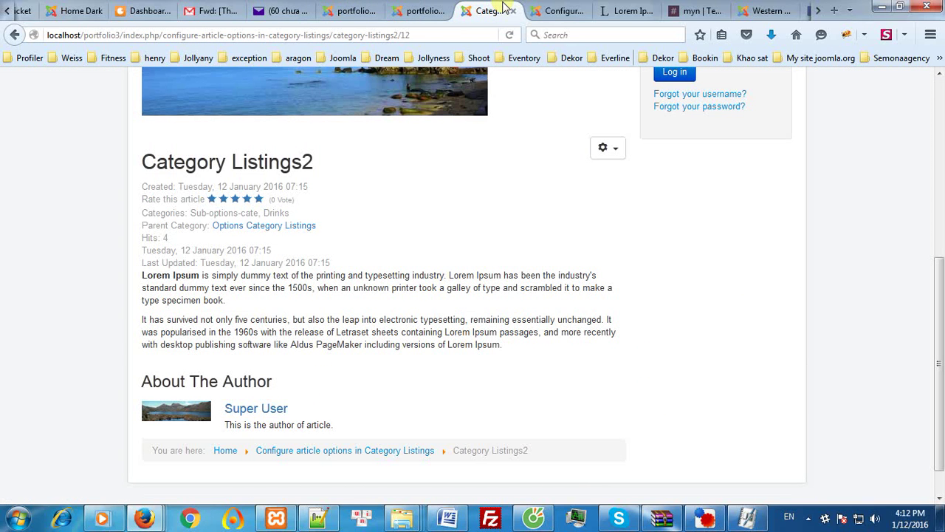
left_click(508, 35)
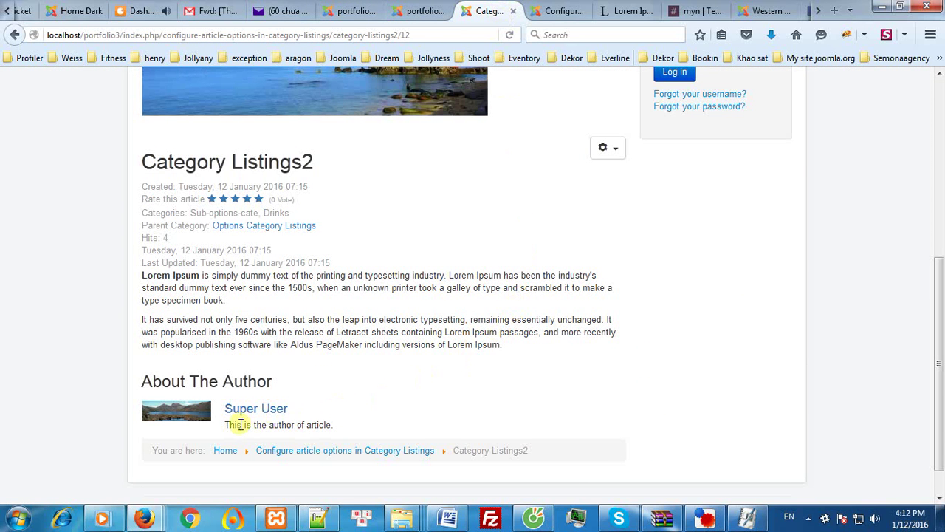
left_click_drag(241, 425, 369, 426)
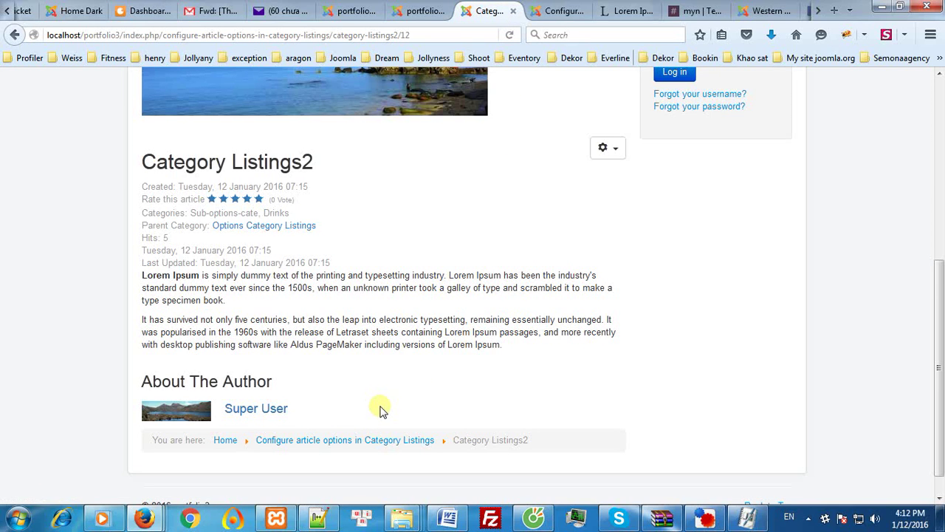
Set Show Related Article to Hide in the category's Related Article options and save the category.
left_click(412, 12)
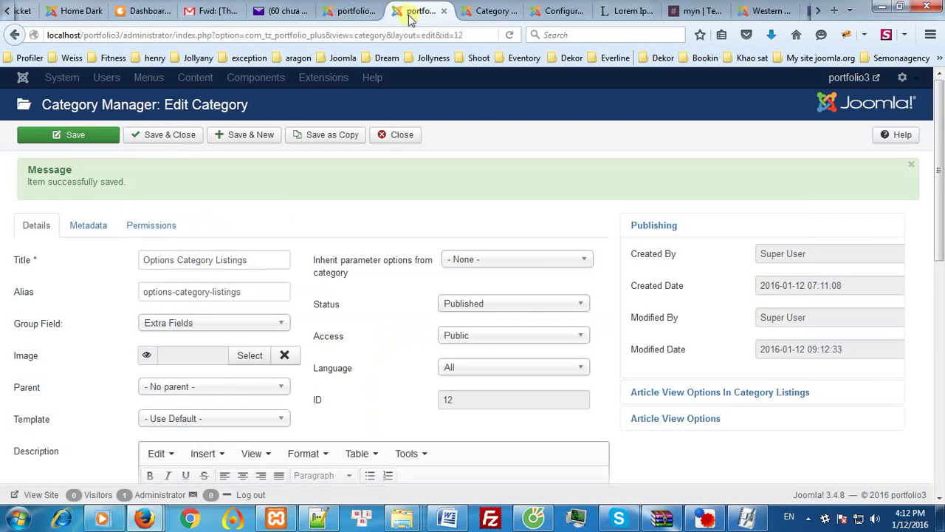
scroll(743, 371, "down", 3)
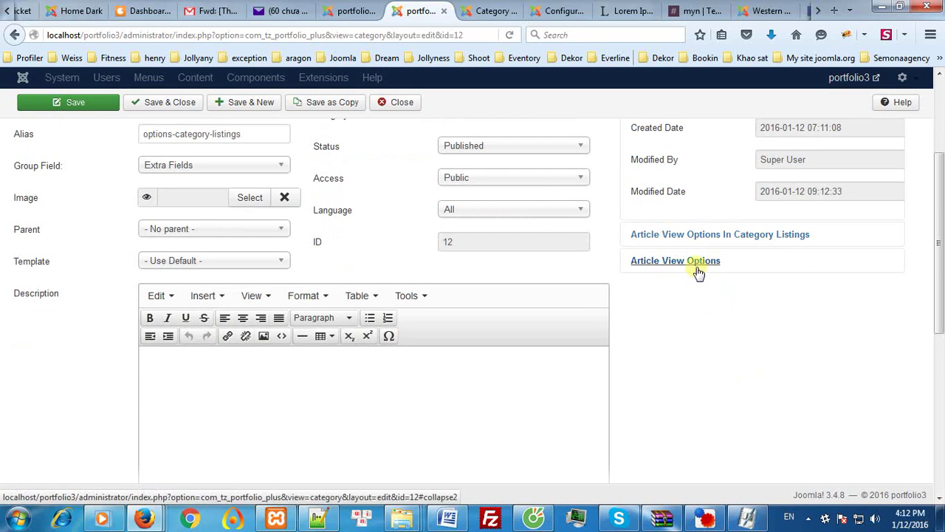
left_click(697, 271)
scroll(742, 312, "down", 3)
scroll(744, 315, "down", 2)
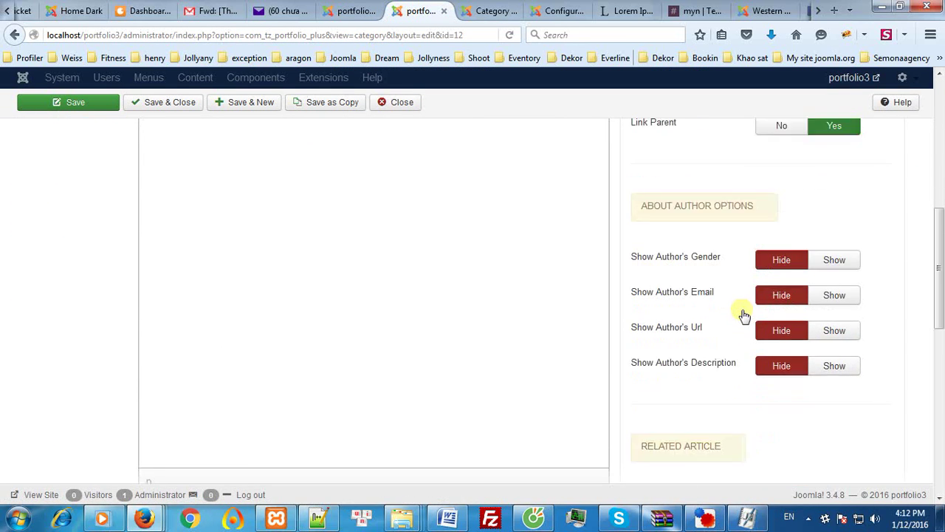
scroll(743, 316, "down", 1)
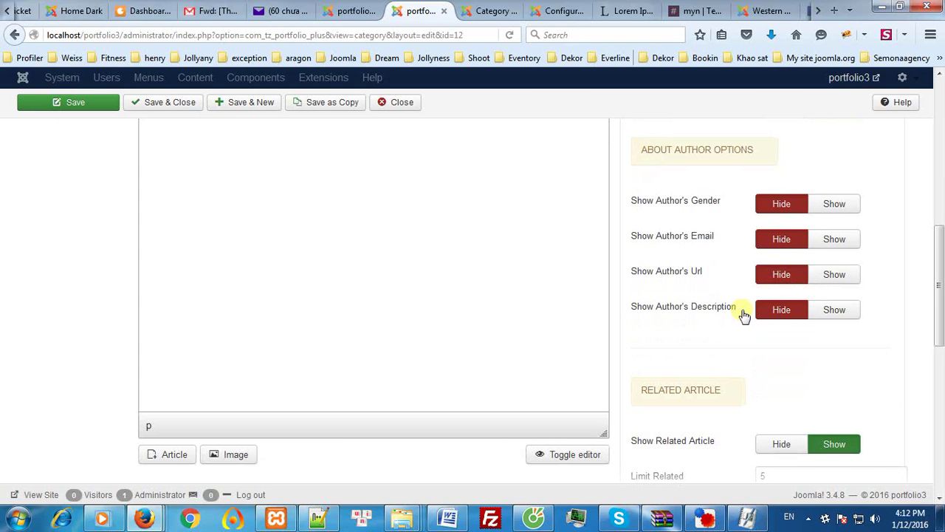
scroll(744, 316, "down", 2)
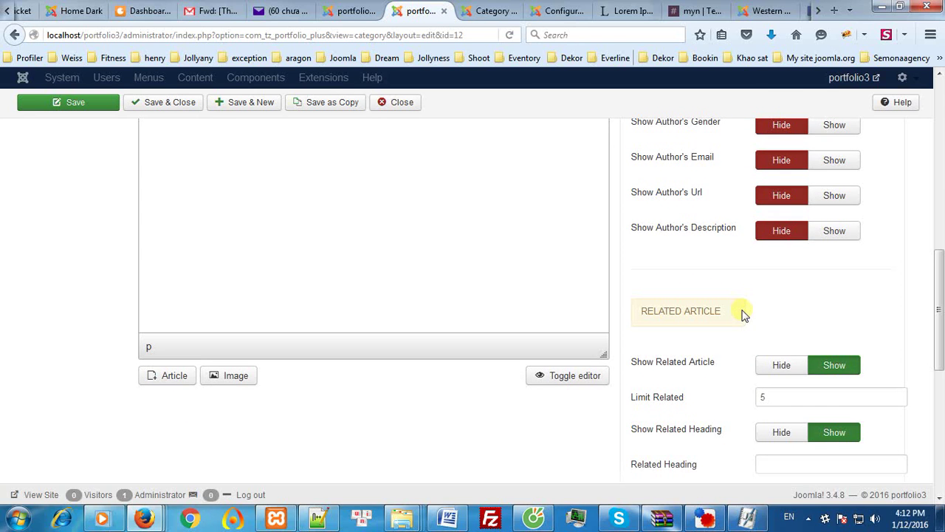
left_click(781, 367)
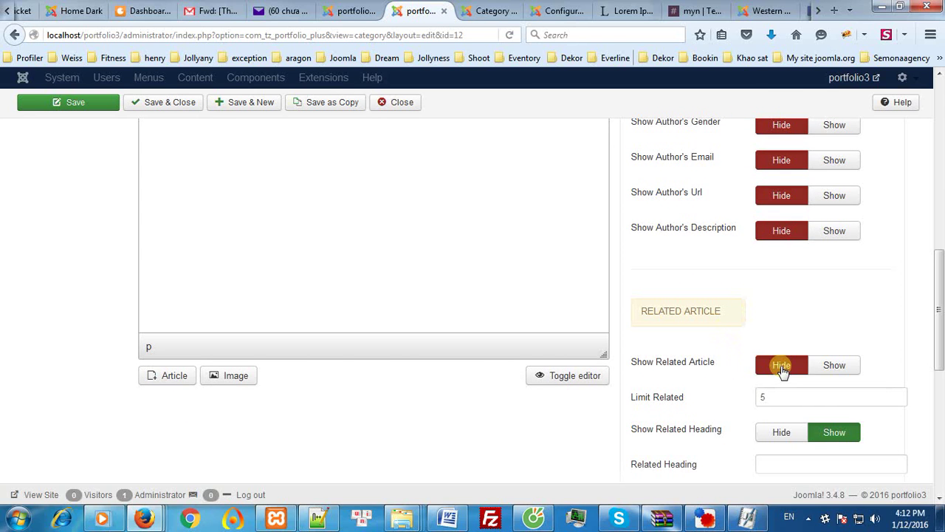
left_click(97, 115)
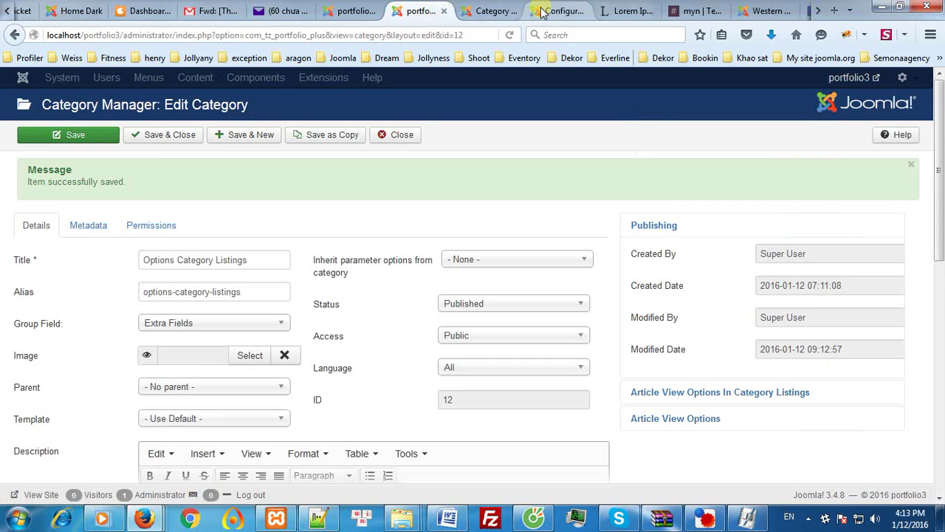
Open the Category Listings5 article from the Configure article options in Category Listings page and check below its author block for related articles.
left_click(494, 11)
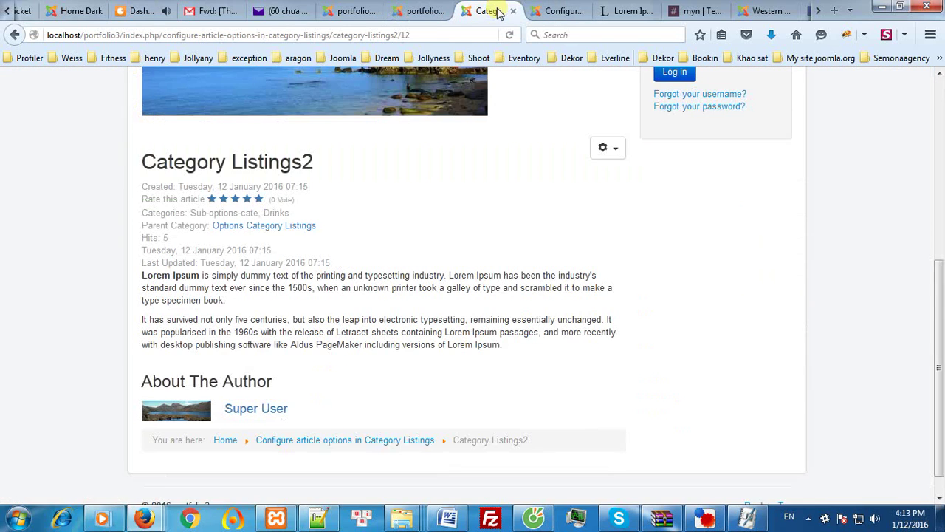
scroll(303, 432, "down", 1)
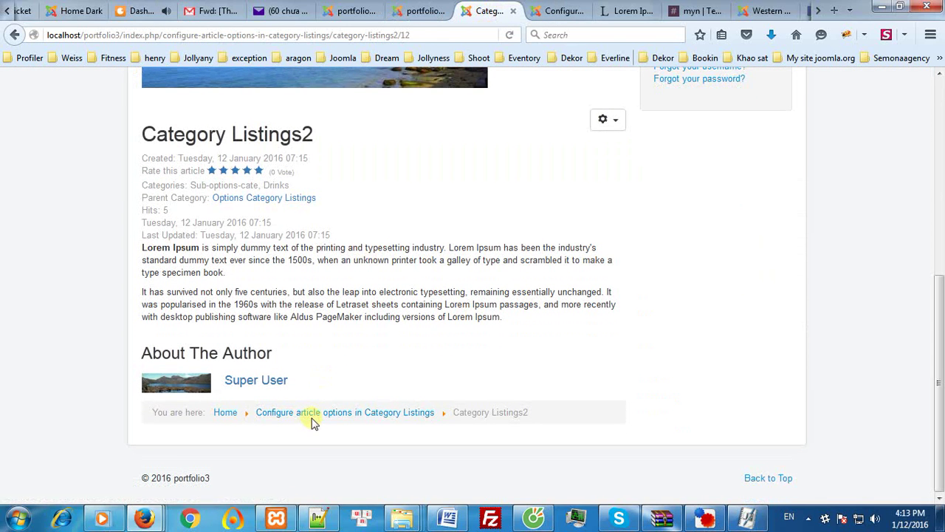
scroll(332, 395, "up", 3)
scroll(338, 395, "up", 2)
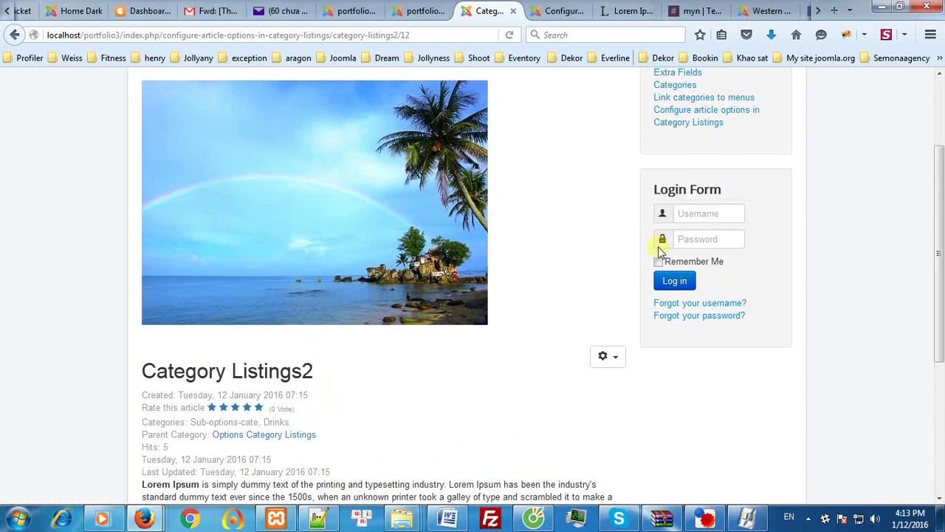
left_click(687, 127)
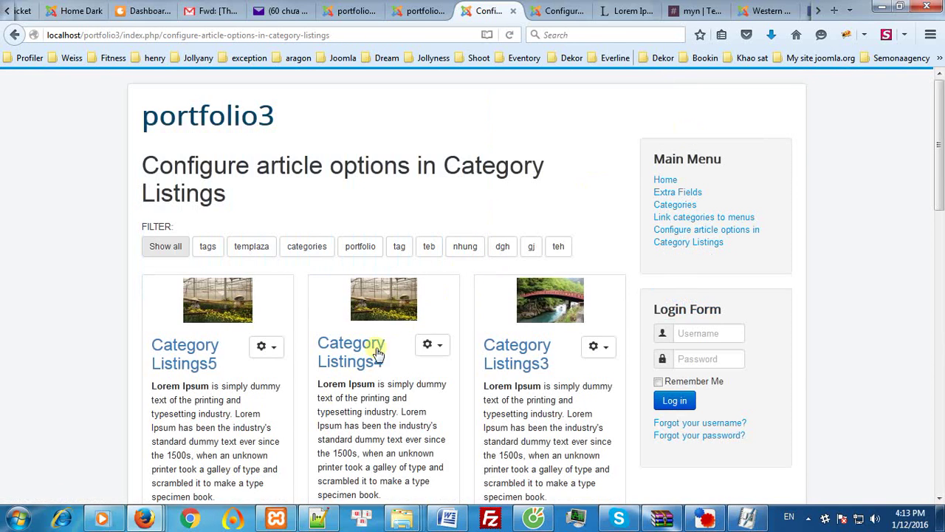
scroll(277, 410, "down", 3)
scroll(277, 411, "down", 3)
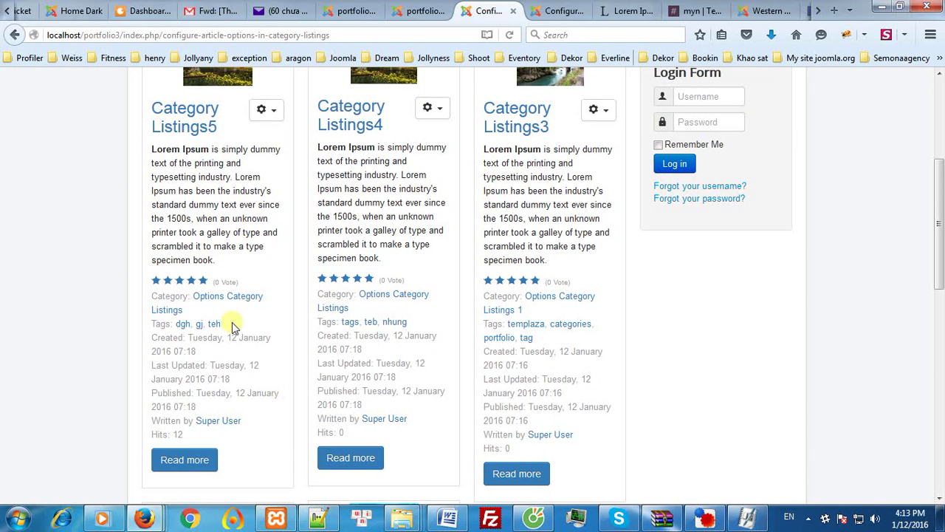
left_click(204, 461)
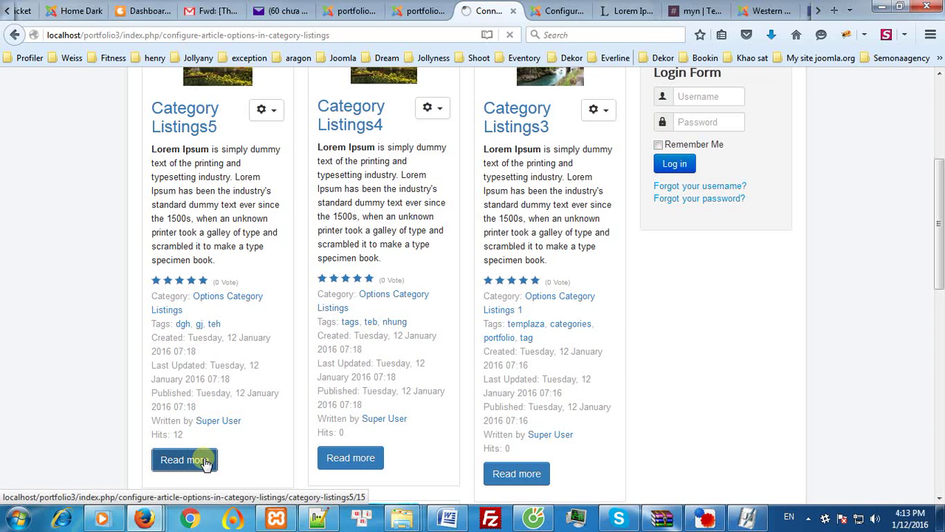
scroll(347, 354, "down", 6)
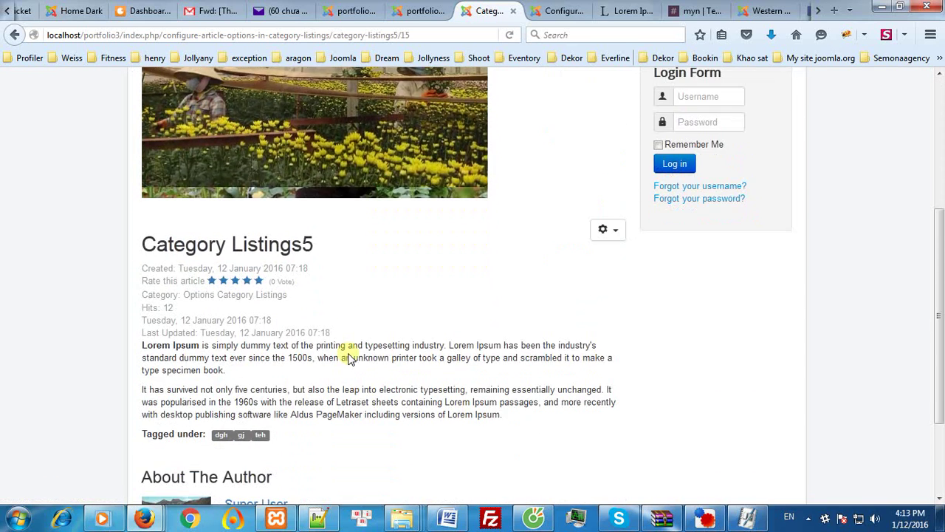
scroll(349, 356, "down", 3)
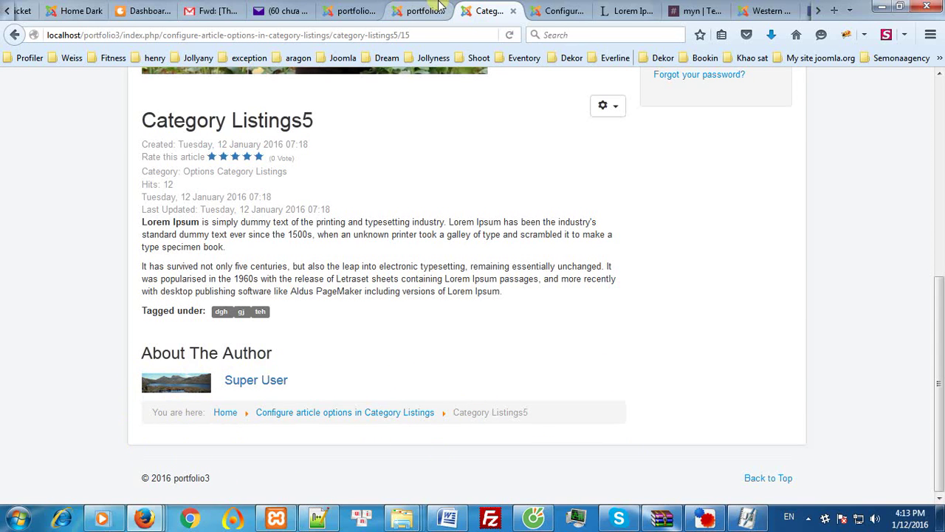
Set Show Related Article to Show, save the category, and reload the Category Listings5 article to check its related articles.
left_click(439, 9)
left_click(696, 418)
scroll(706, 425, "down", 4)
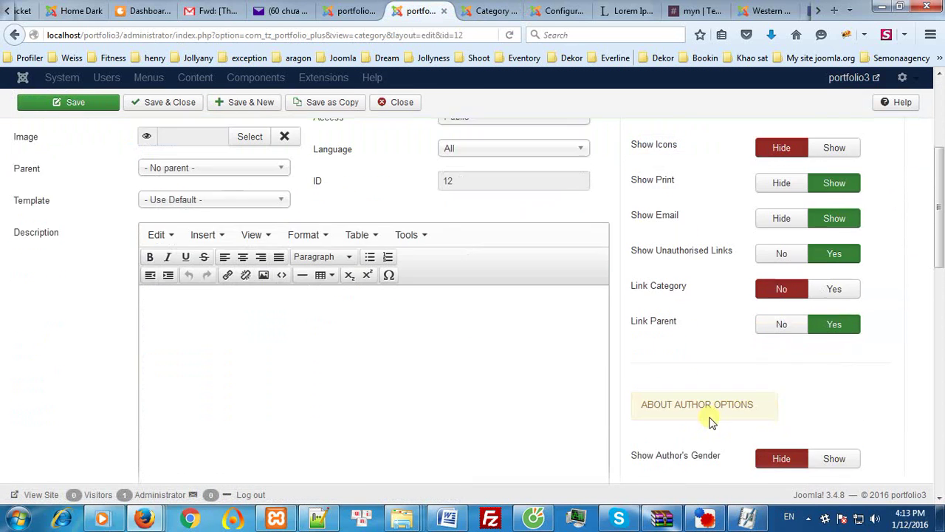
scroll(857, 441, "down", 4)
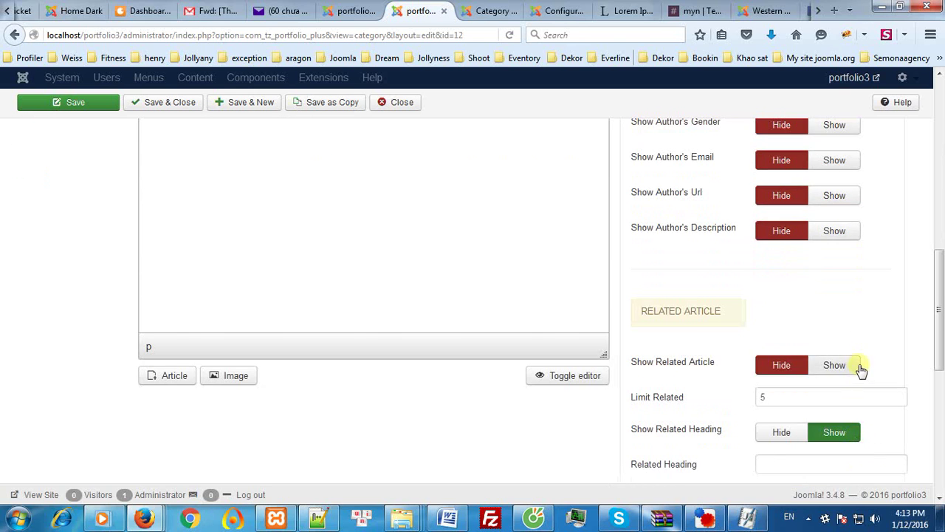
left_click(859, 366)
left_click(51, 105)
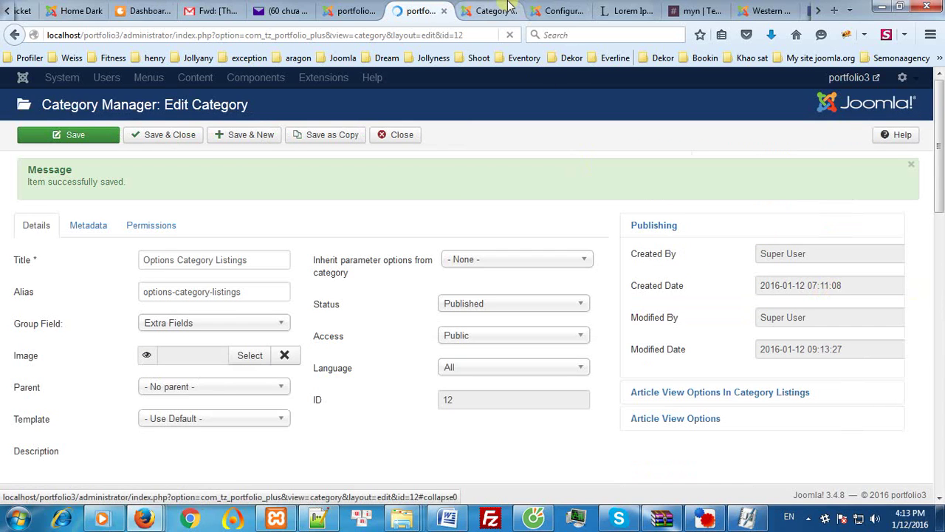
left_click(509, 9)
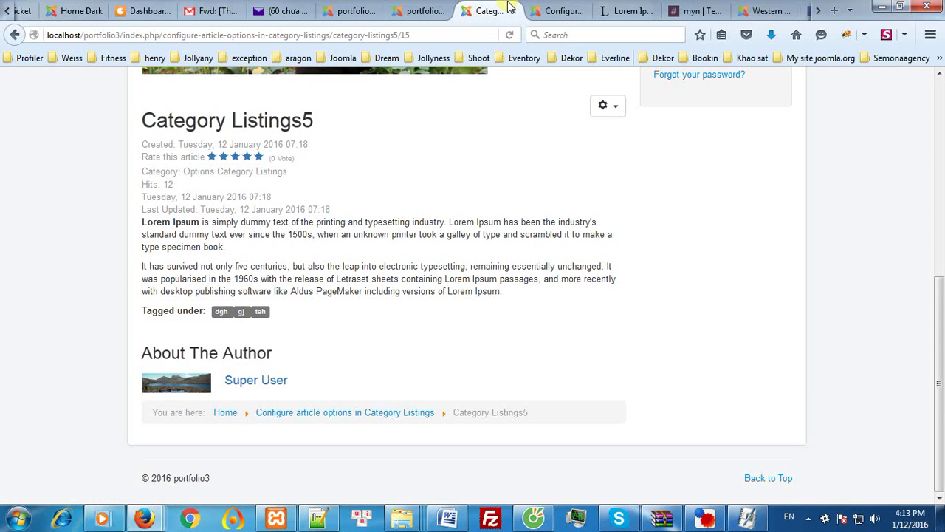
left_click(274, 412)
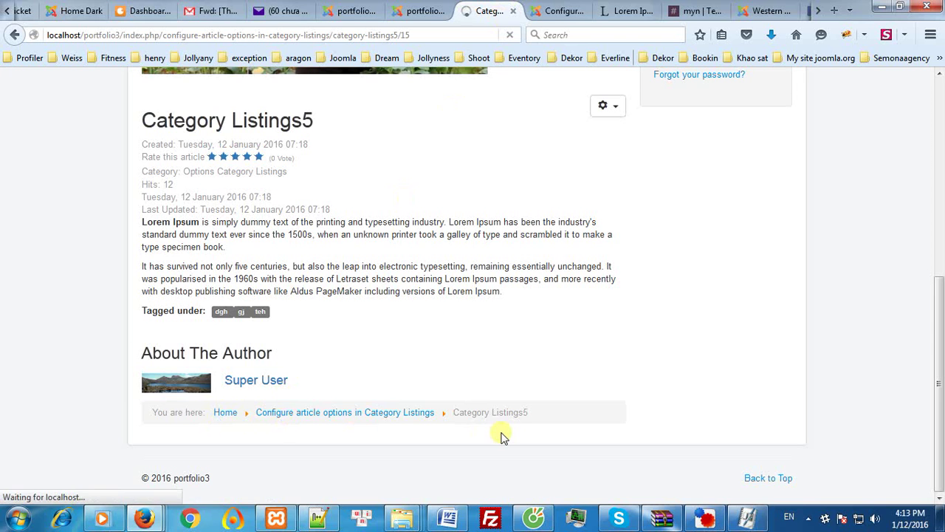
scroll(490, 421, "down", 5)
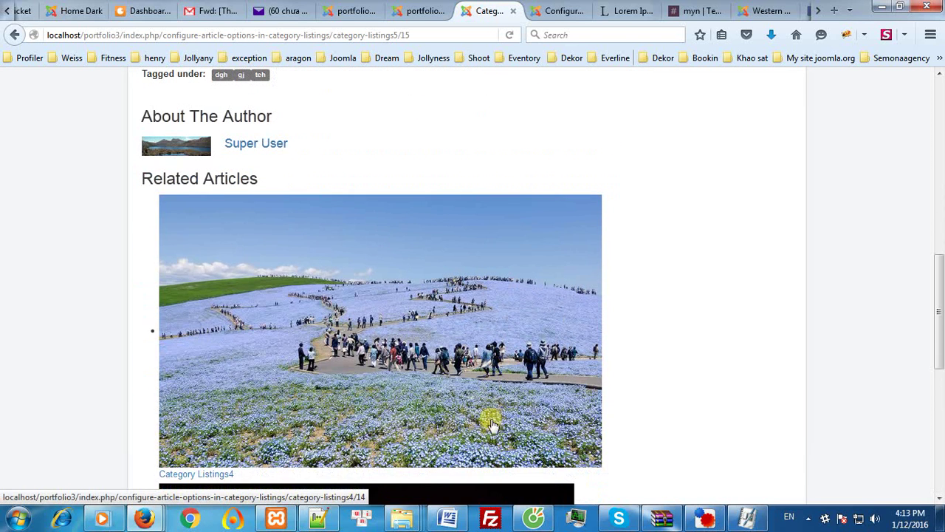
scroll(347, 369, "down", 5)
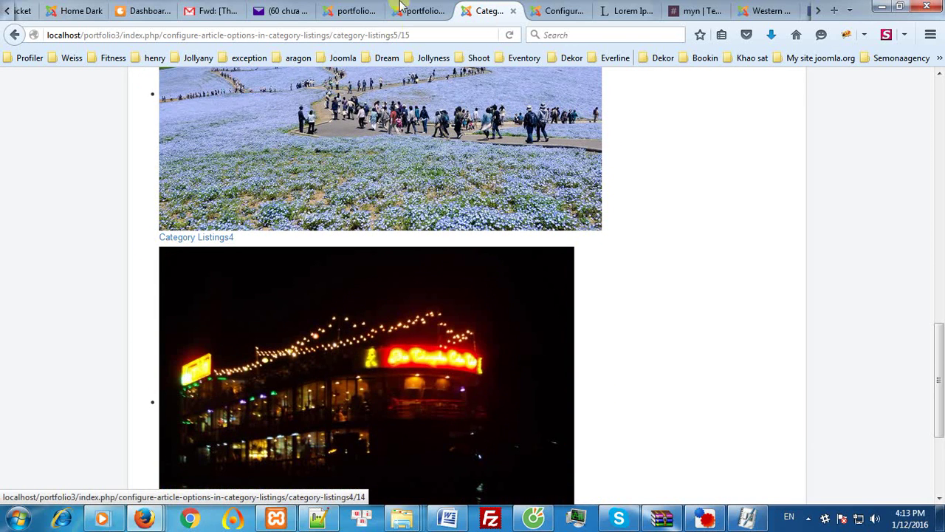
Set Limit Related to 2 in the category's Related Article options and save the category.
left_click(438, 9)
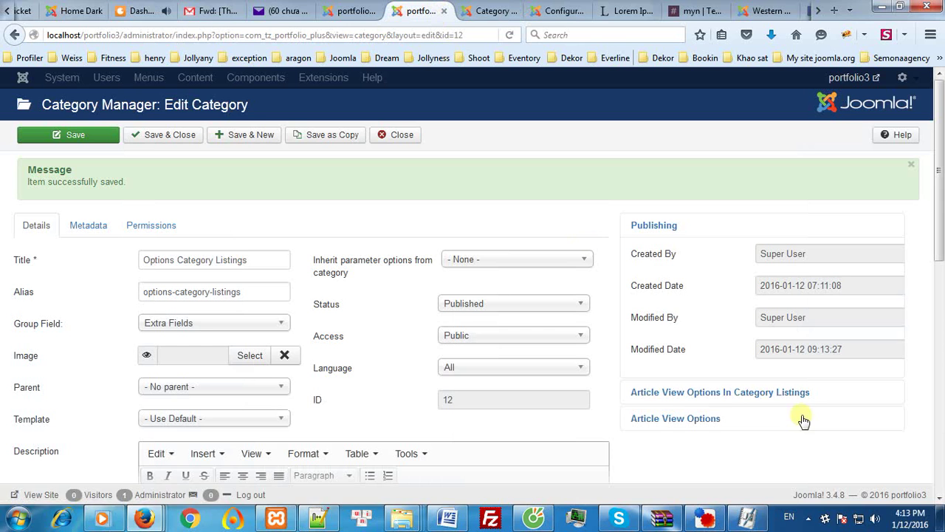
left_click(711, 418)
scroll(772, 424, "down", 6)
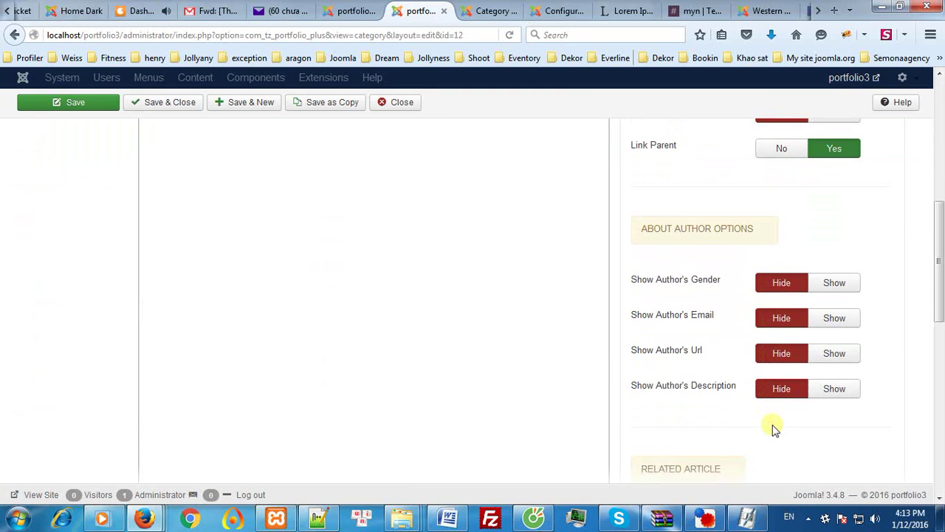
scroll(776, 427, "down", 4)
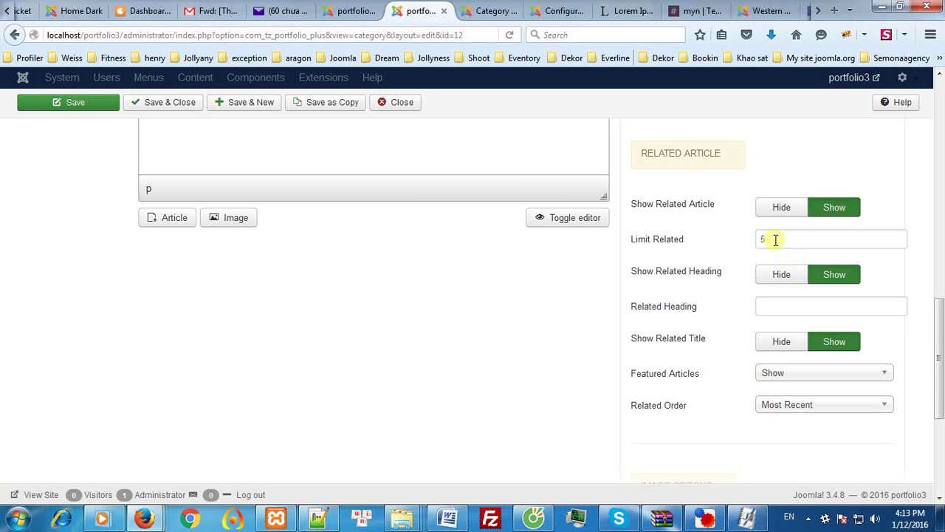
left_click_drag(776, 240, 755, 241)
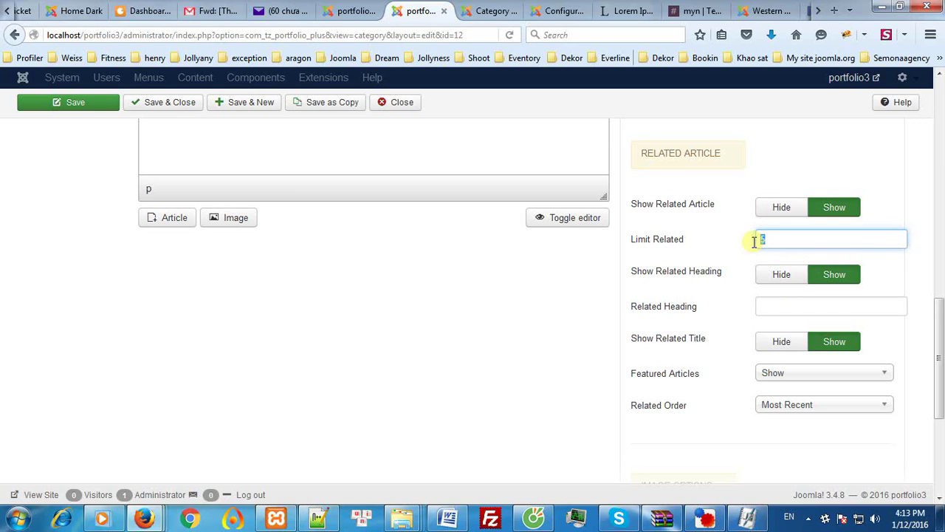
type("2")
left_click(83, 105)
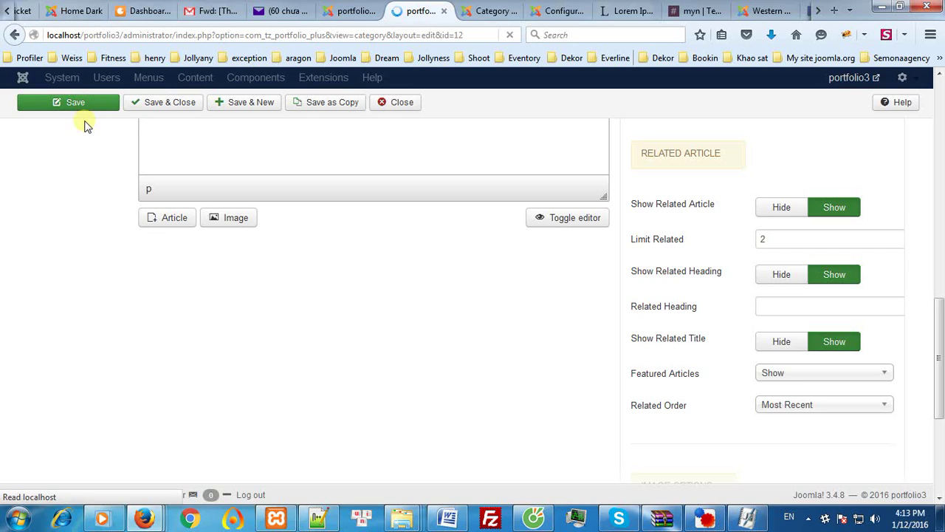
Check which related articles are listed below the author block of the Category Listings5 article.
left_click(486, 7)
scroll(443, 229, "down", 3)
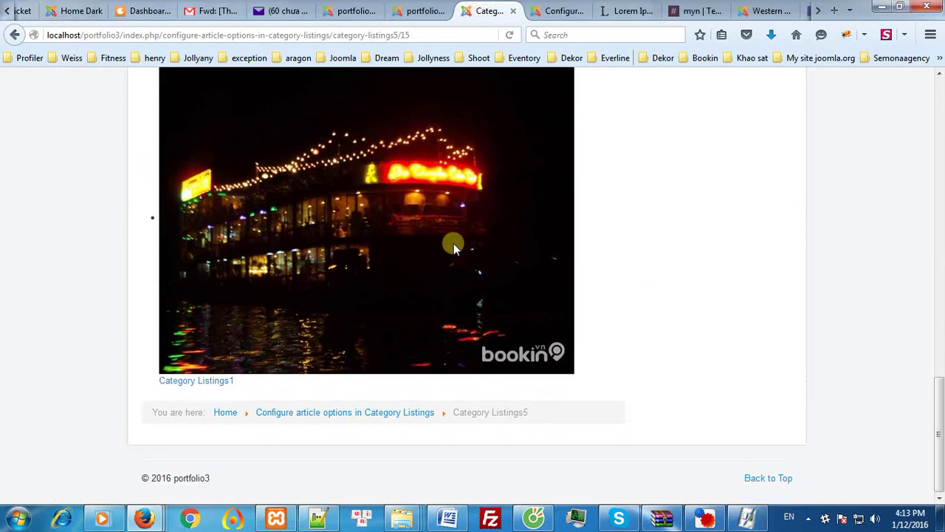
scroll(453, 243, "up", 7)
scroll(453, 243, "down", 2)
scroll(454, 243, "down", 5)
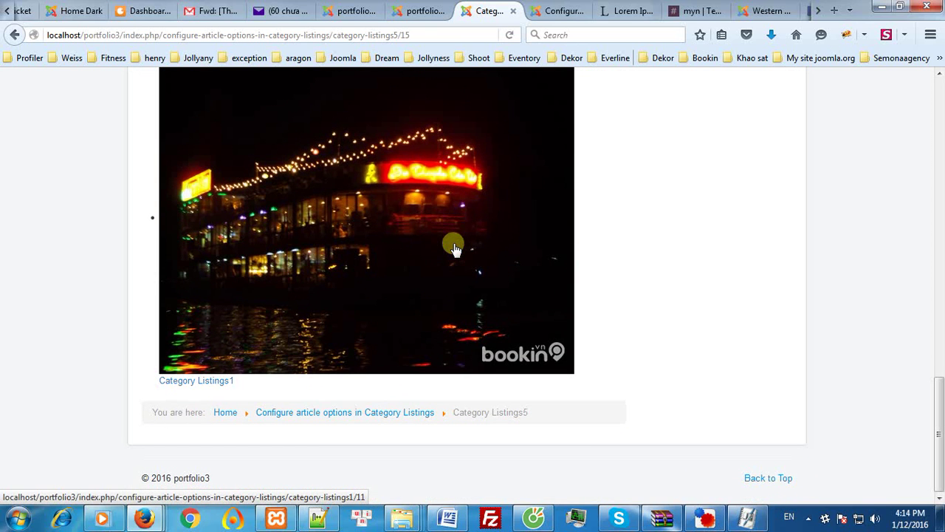
Set Limit Related to 1 in the category's Related Article options and save the category.
left_click(419, 13)
left_click(645, 418)
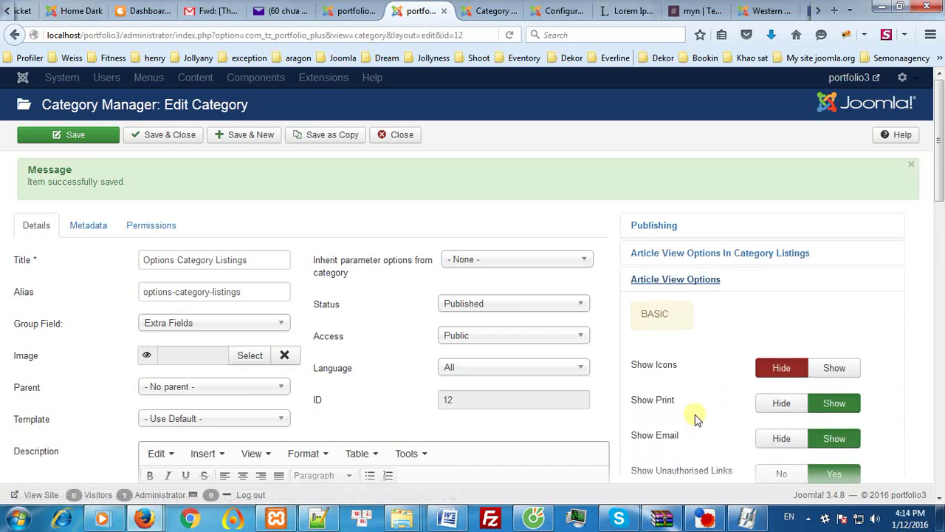
scroll(694, 418, "down", 10)
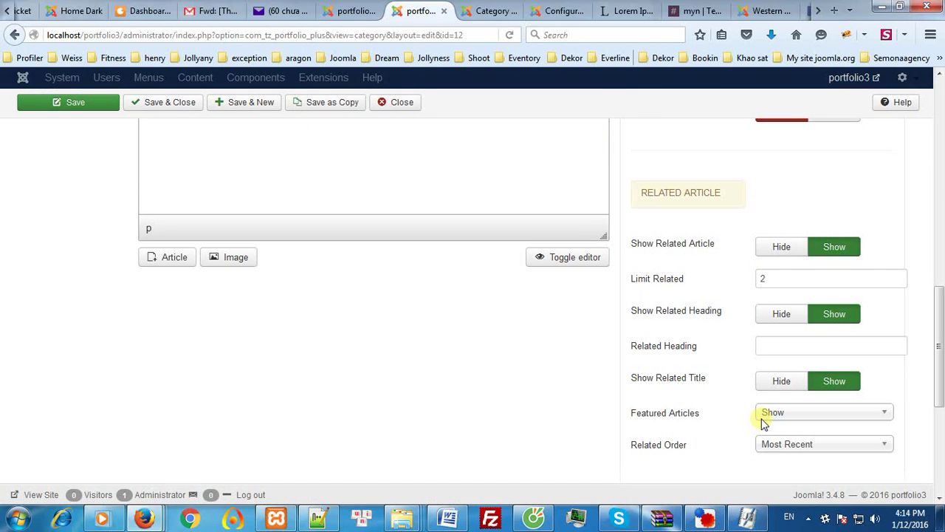
left_click_drag(782, 277, 743, 282)
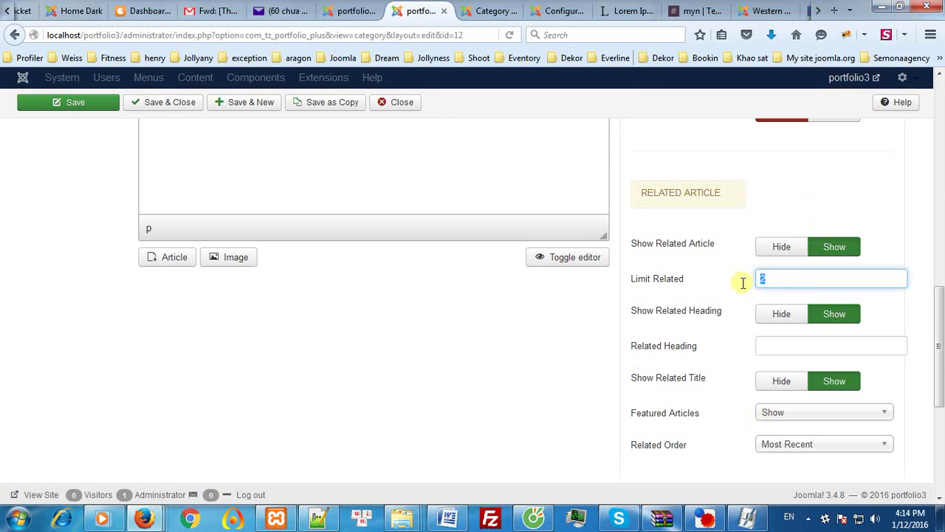
type("1")
left_click(75, 103)
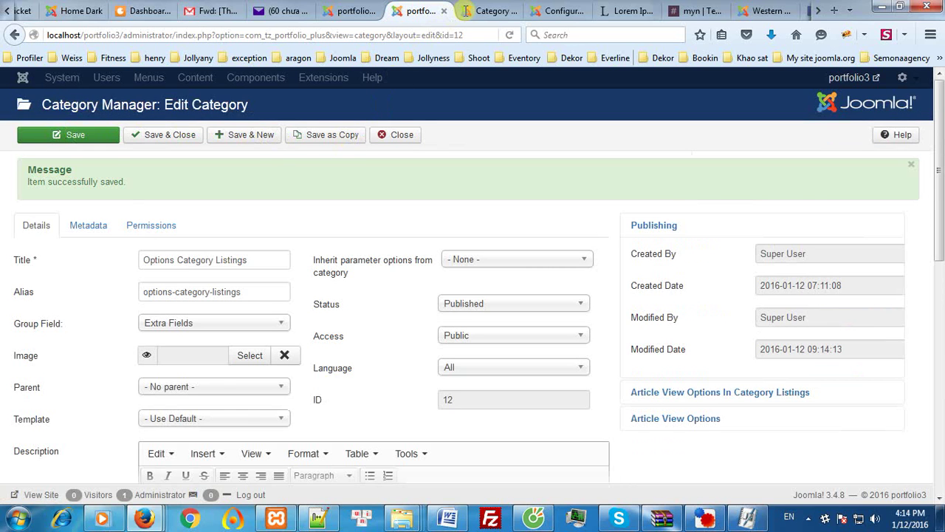
Reload the Category Listings5 article and check how many related articles it lists.
left_click(466, 10)
scroll(587, 432, "up", 5)
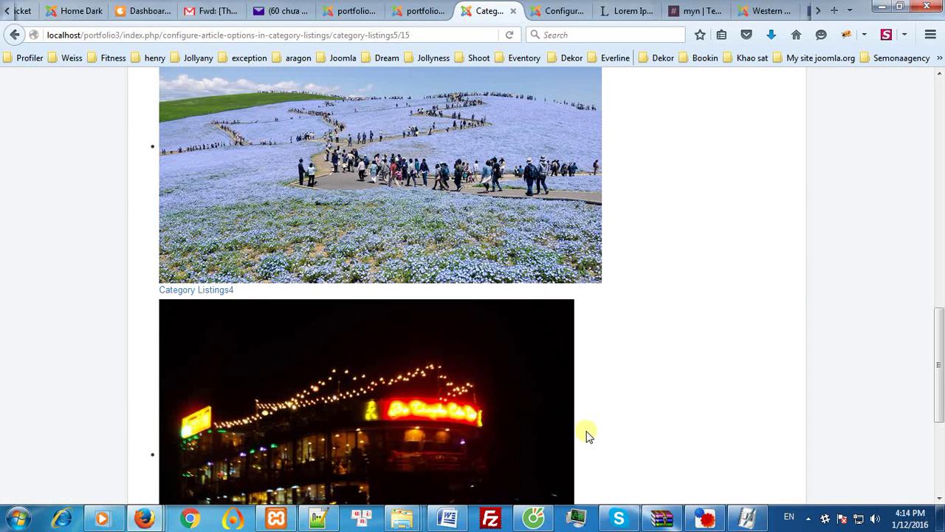
key("F5")
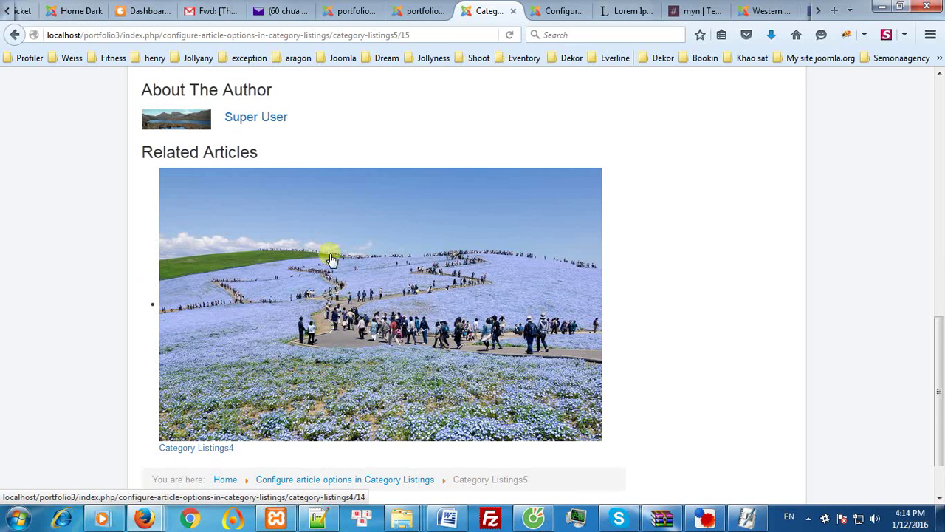
Set Show Related Heading to Hide in the category's Related Article options and save the category.
left_click(428, 10)
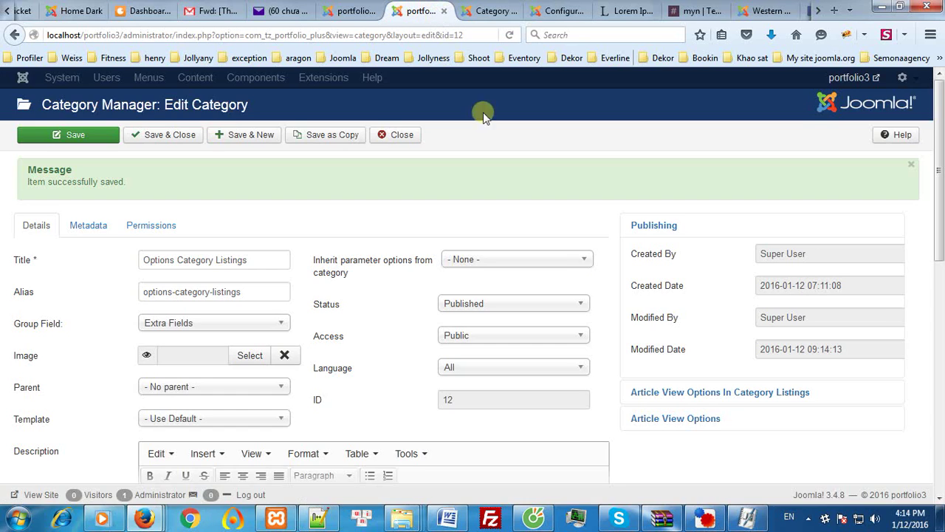
left_click(678, 419)
scroll(679, 422, "down", 5)
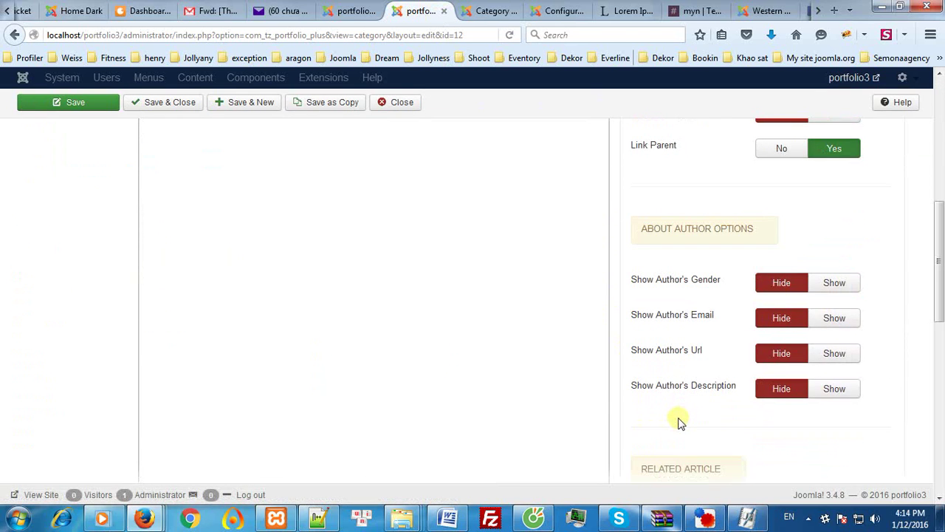
scroll(681, 422, "down", 3)
left_click(783, 355)
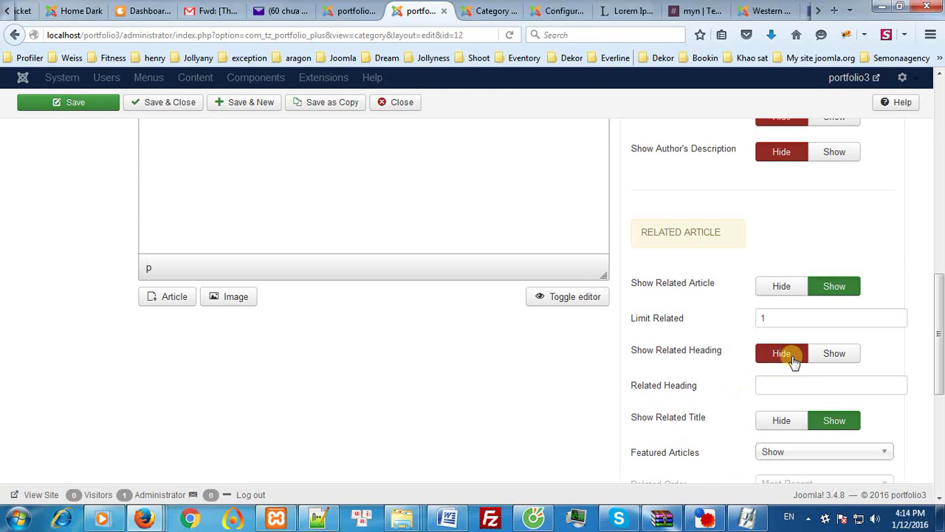
left_click(76, 102)
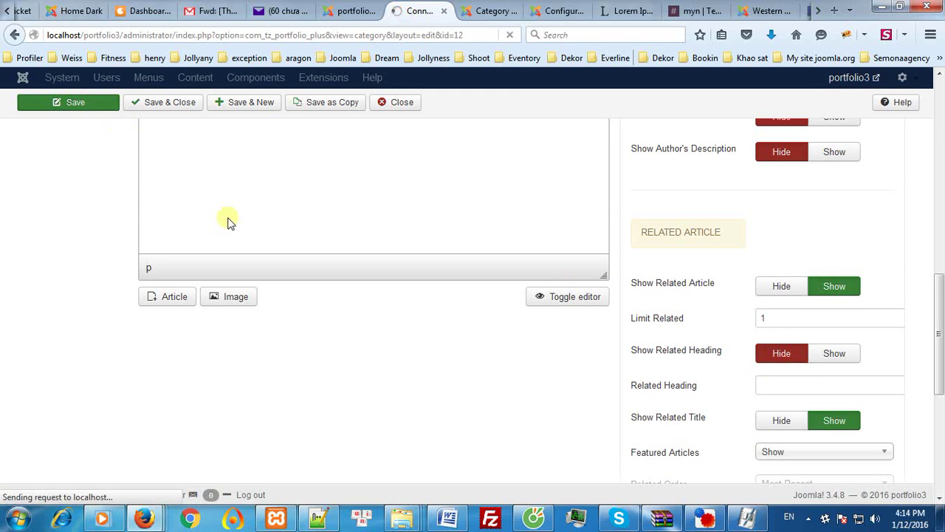
Locate the Related Articles heading in the Category Listings5 article and reload the page to check it.
left_click(488, 10)
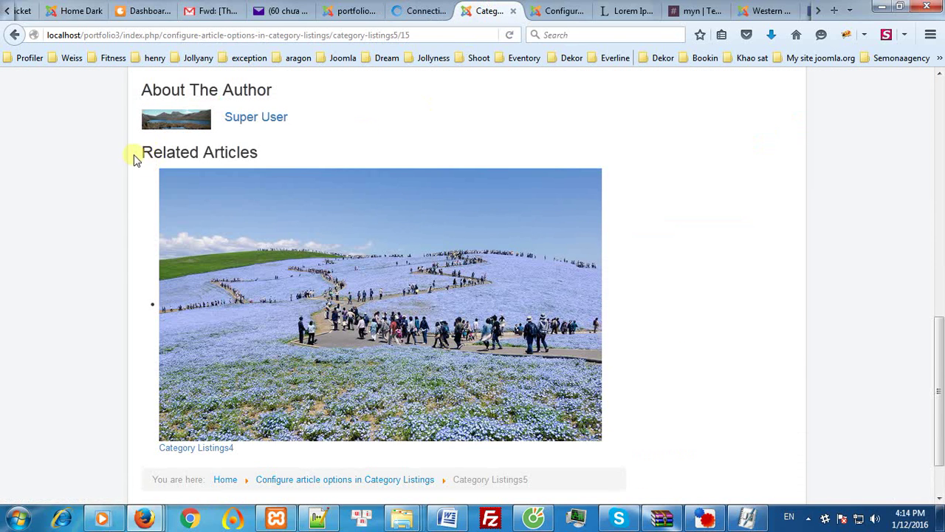
left_click_drag(134, 153, 252, 153)
left_click_drag(177, 153, 299, 159)
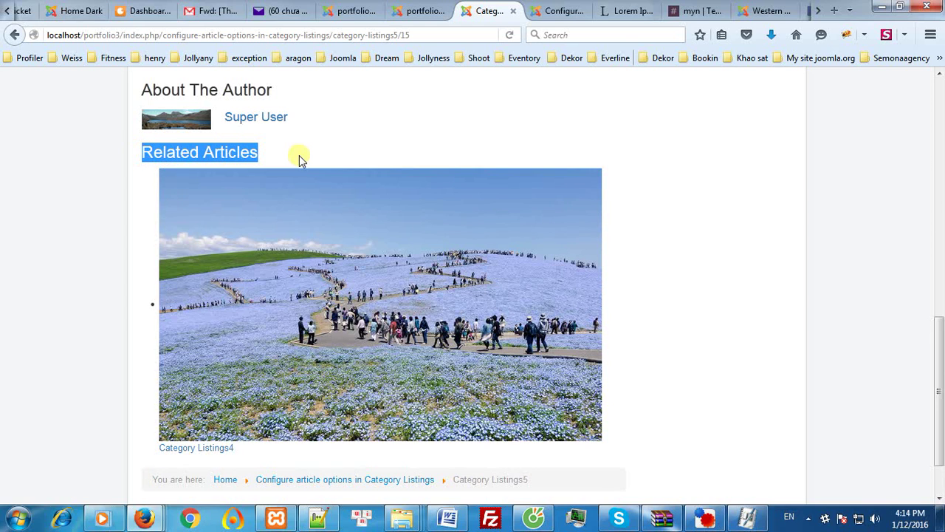
key("F5")
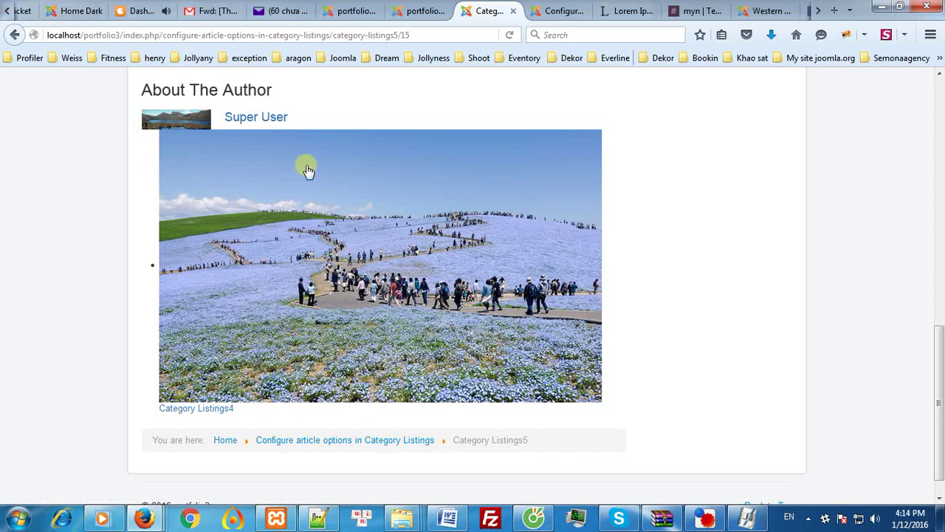
Set Show Related Heading to Show, enter a custom nickname as the Related Heading, and save the category.
left_click(434, 10)
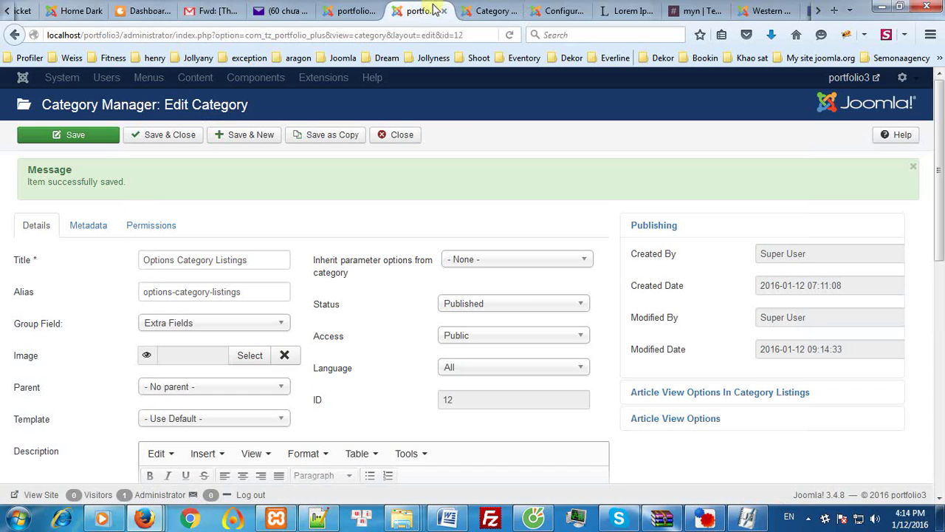
left_click(699, 419)
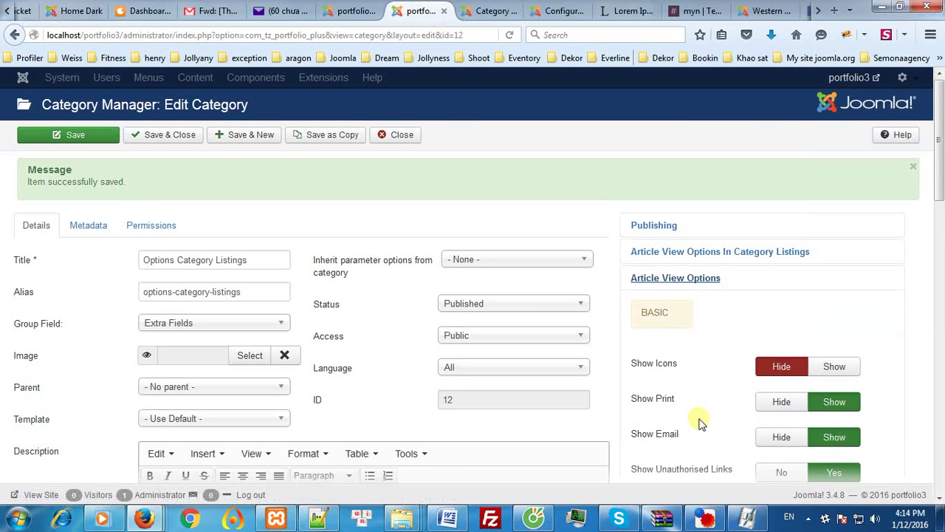
scroll(701, 422, "down", 10)
scroll(701, 422, "down", 5)
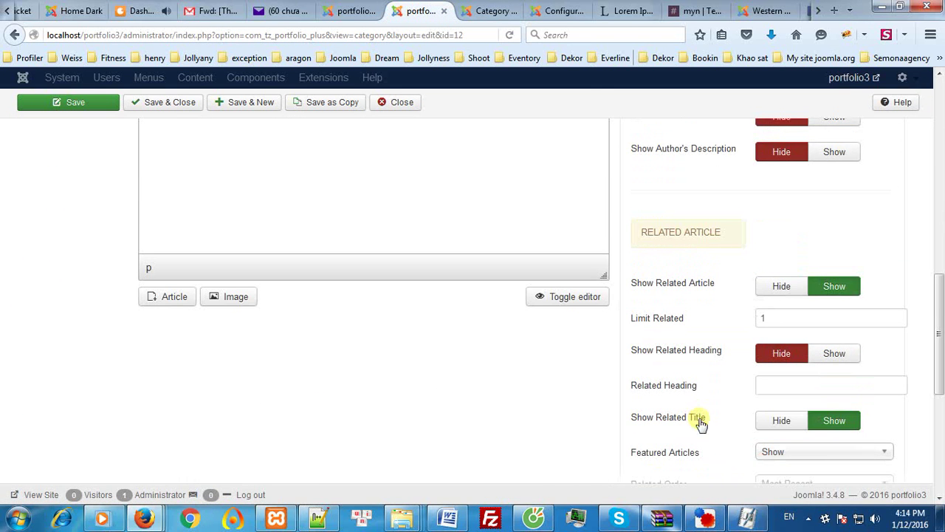
left_click(835, 357)
left_click(813, 387)
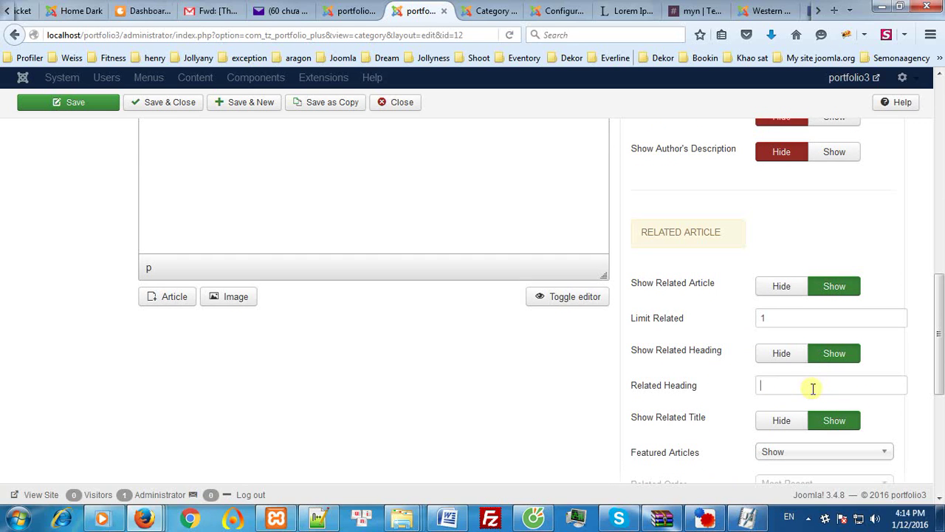
type("Nh")
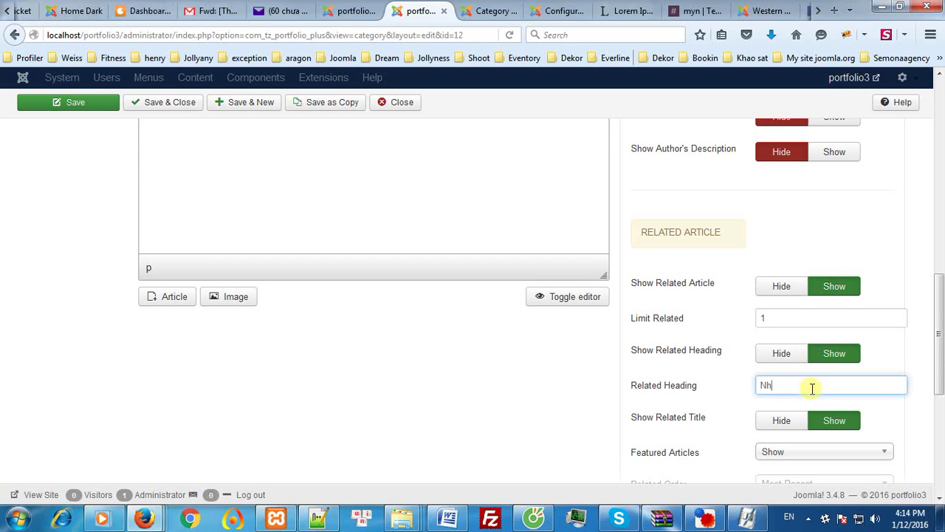
type("ung")
key("Down")
key("Return")
left_click(117, 103)
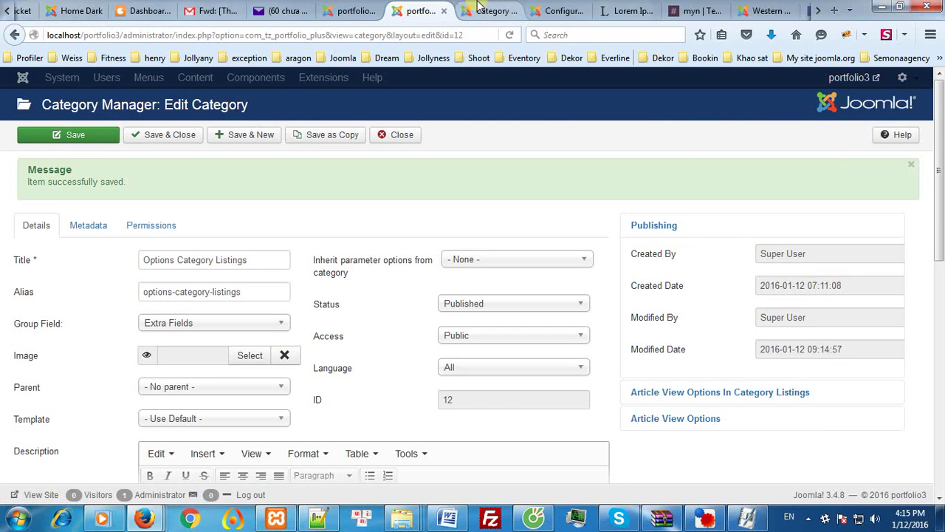
Reload the Category Listings5 article and check the heading above its related article.
left_click(480, 9)
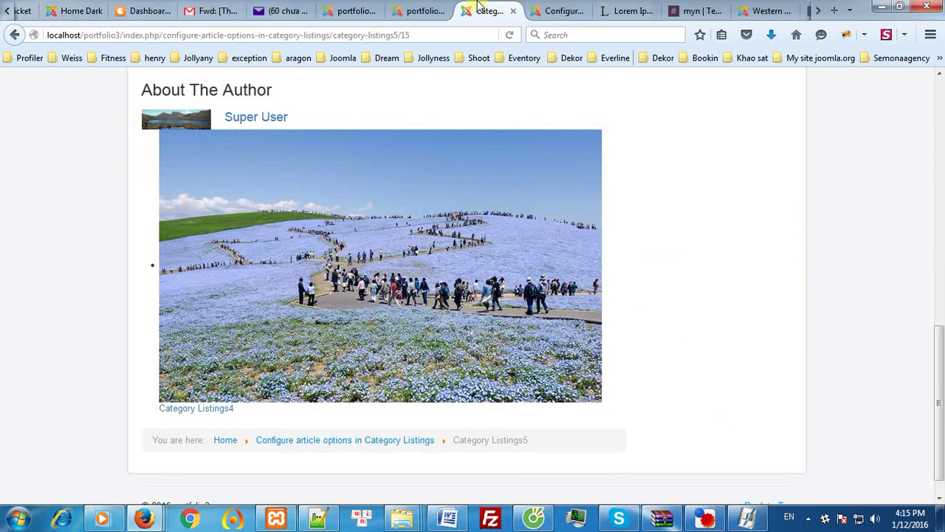
left_click(511, 37)
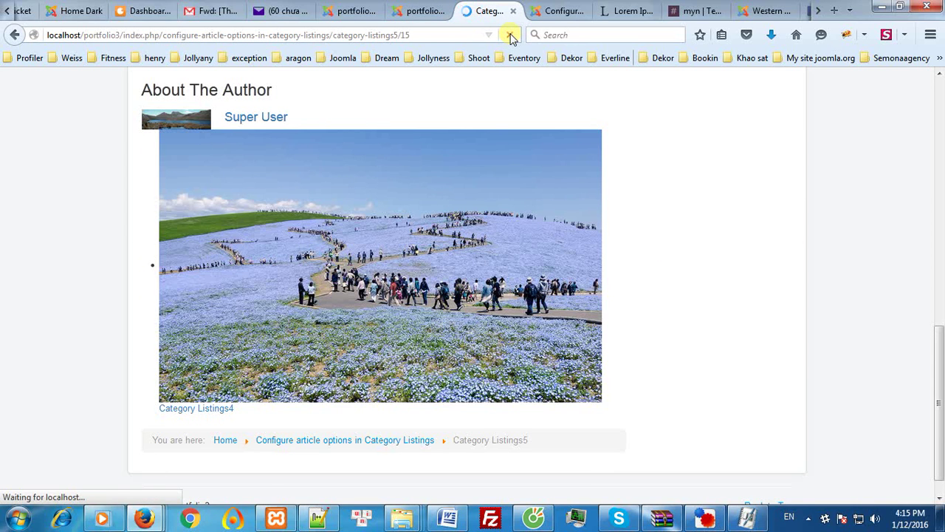
left_click_drag(141, 152, 242, 157)
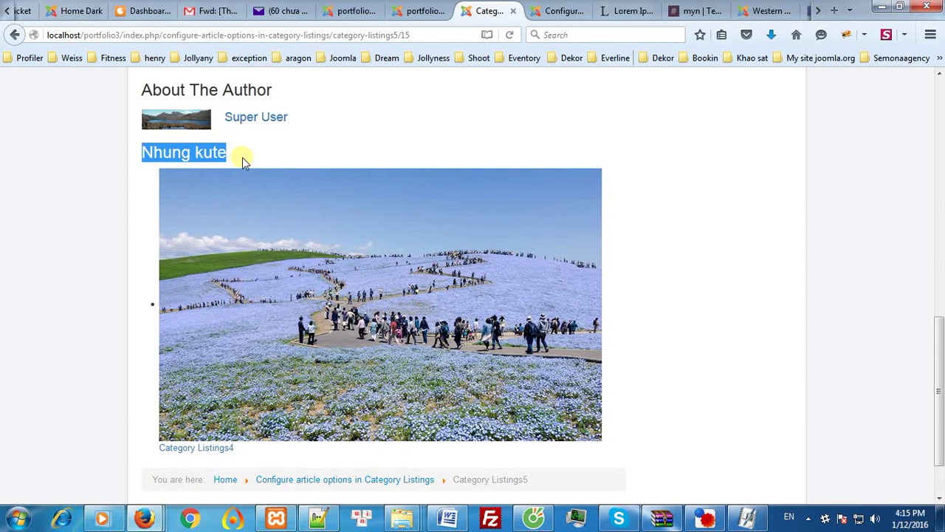
Set Show Related Title to Hide in the category's Related Article options and save the category.
left_click(423, 10)
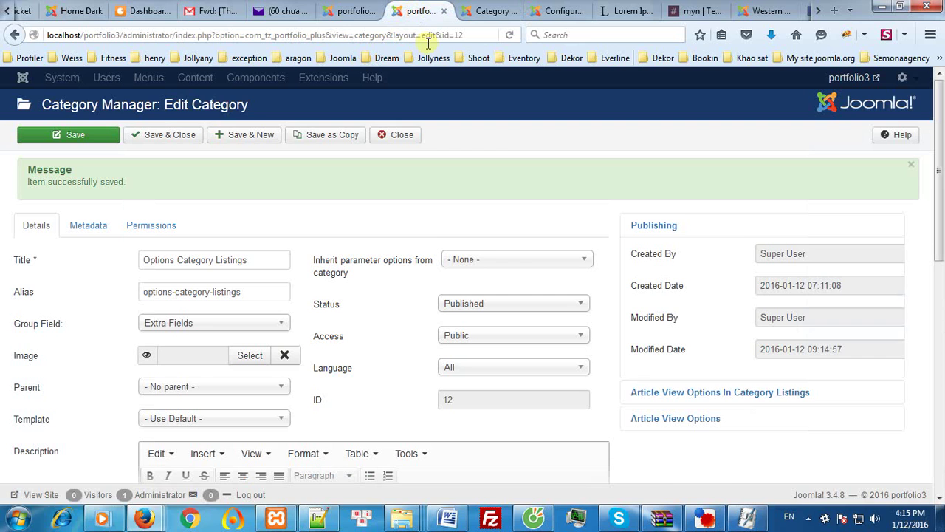
left_click(683, 429)
scroll(686, 423, "down", 10)
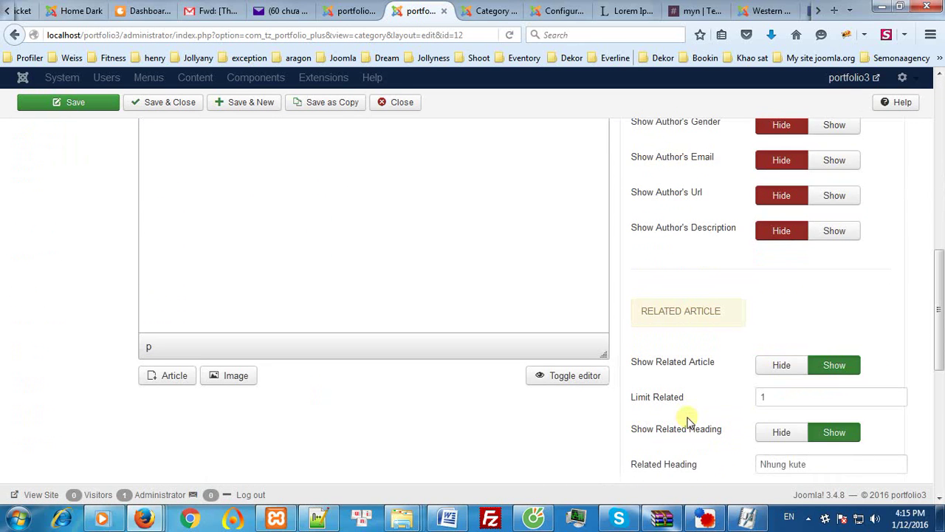
scroll(687, 421, "down", 2)
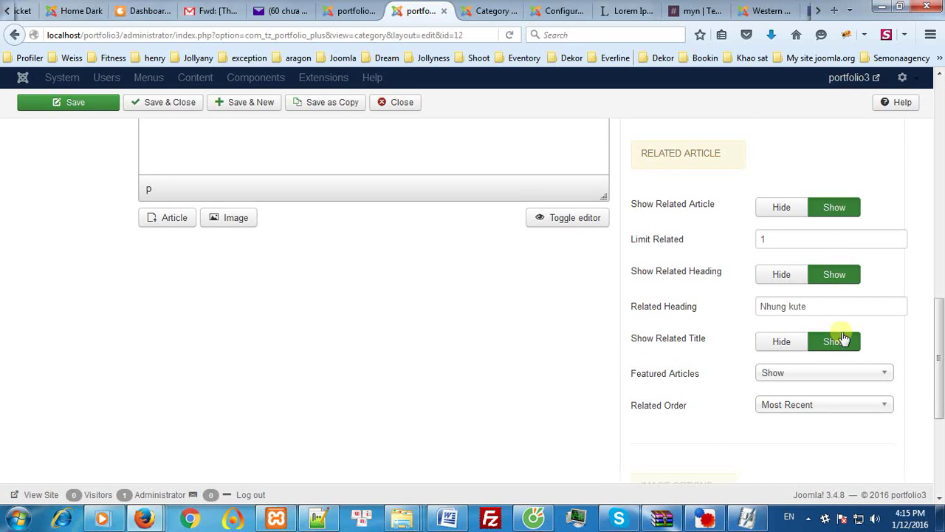
left_click(802, 342)
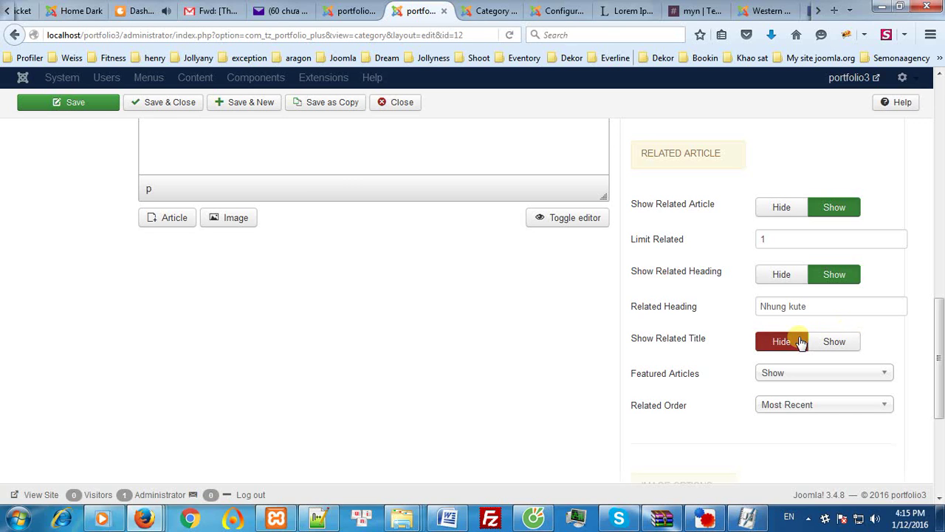
left_click(80, 111)
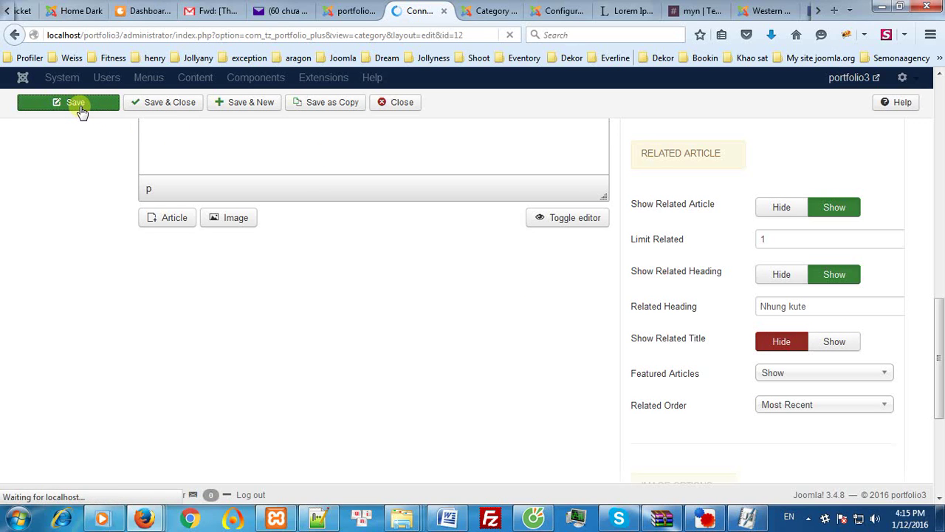
Locate the related article's title below its image in Category Listings5 and reload the page to check it.
left_click(491, 10)
scroll(275, 371, "down", 2)
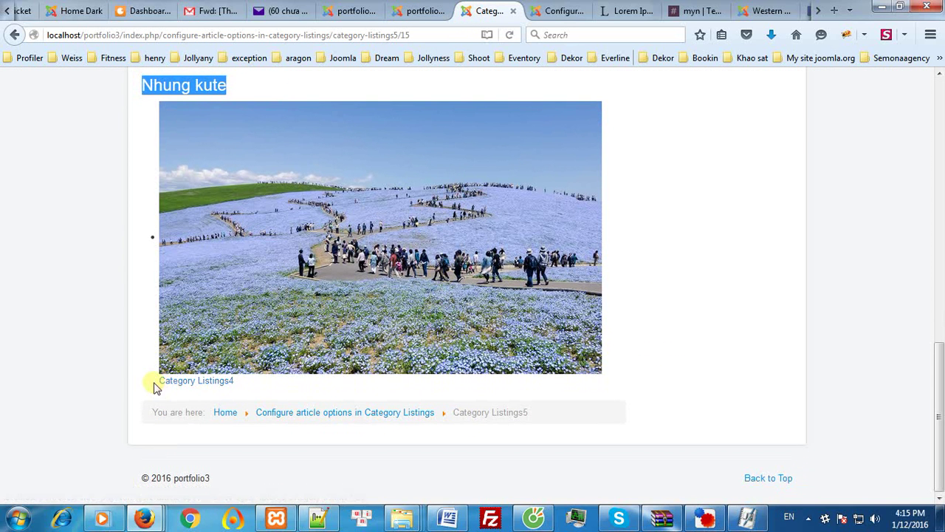
left_click_drag(151, 383, 263, 394)
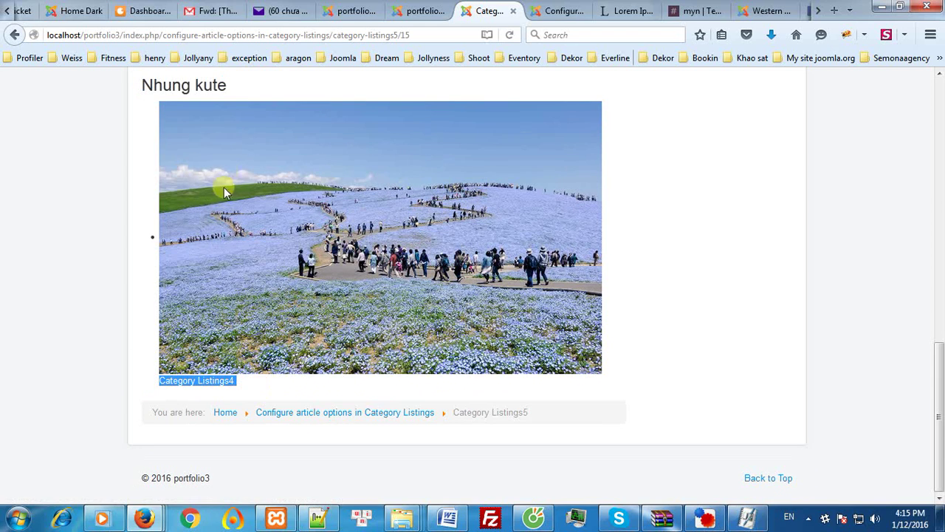
left_click(510, 35)
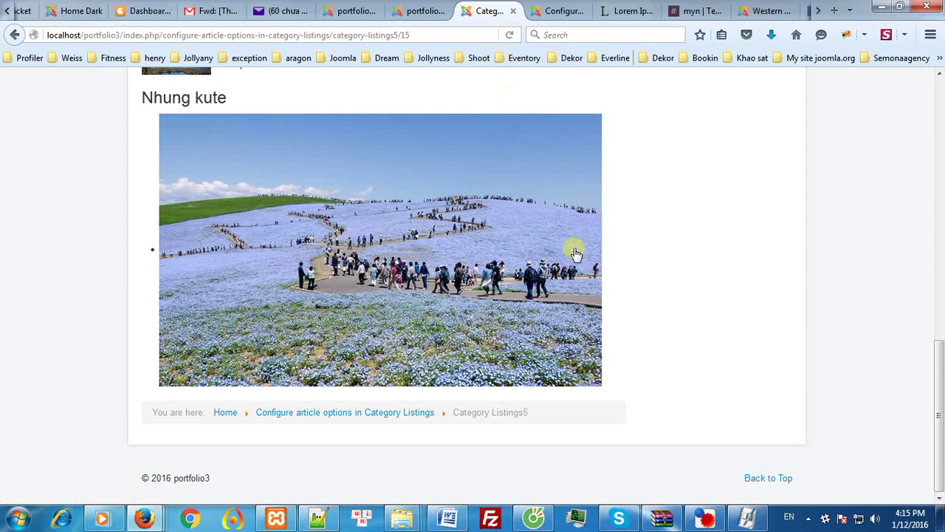
Set the category's related Featured Articles option to Only Show Featured Articles, save, and reload Category Listings5 to check its related articles.
left_click(428, 12)
left_click(690, 423)
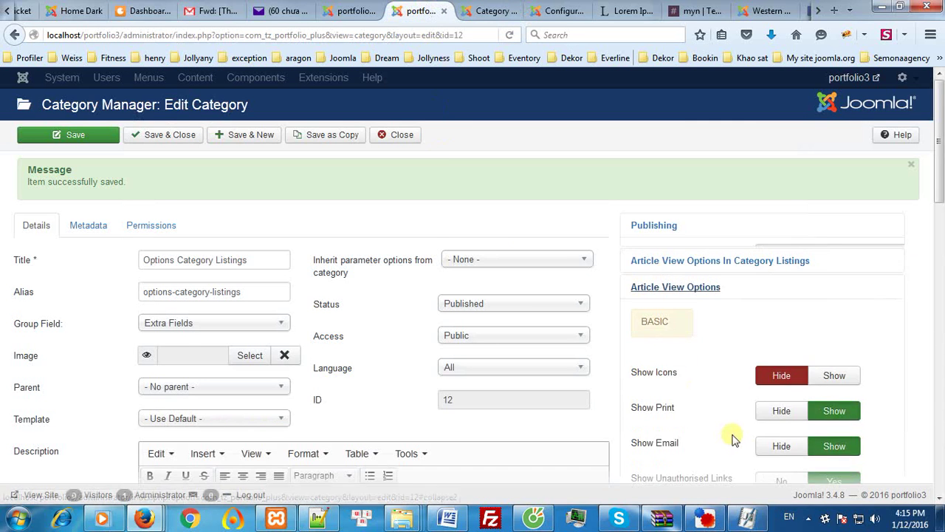
scroll(732, 438, "down", 8)
scroll(734, 439, "down", 5)
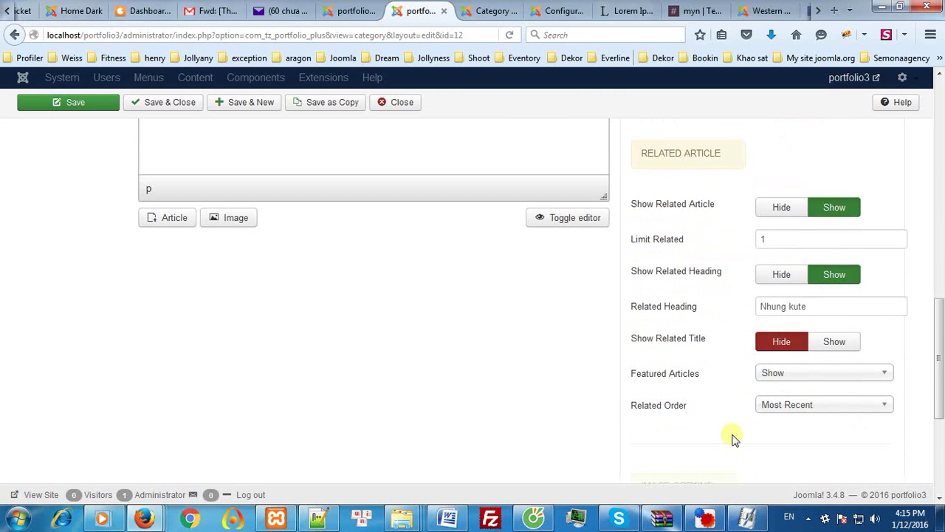
left_click(814, 377)
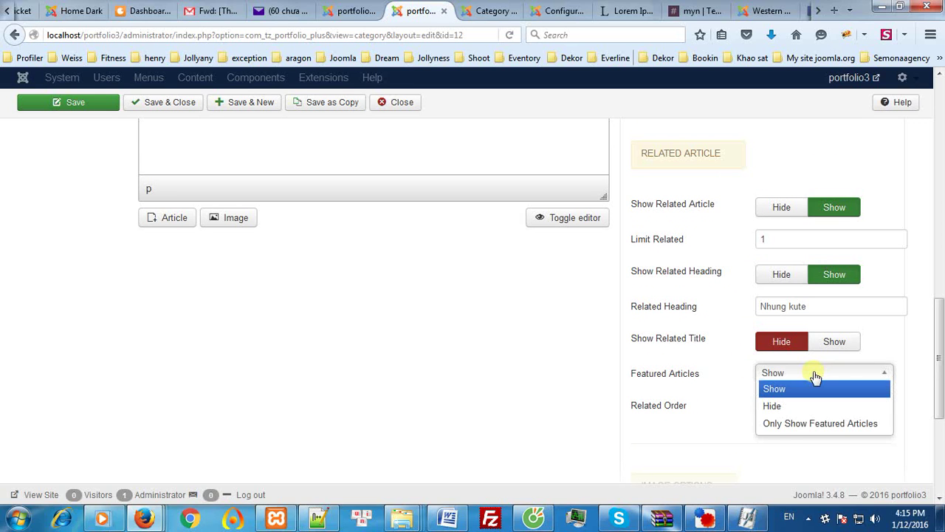
left_click(835, 423)
left_click(111, 113)
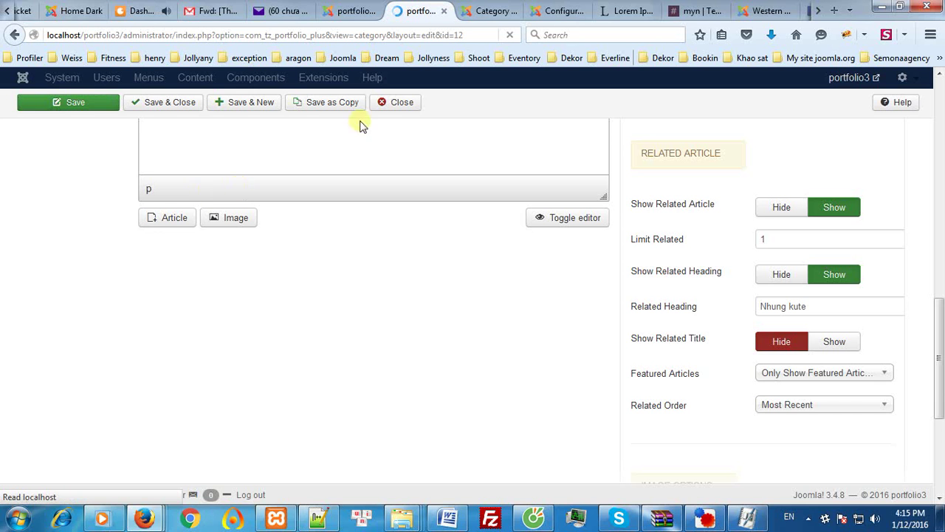
left_click(485, 6)
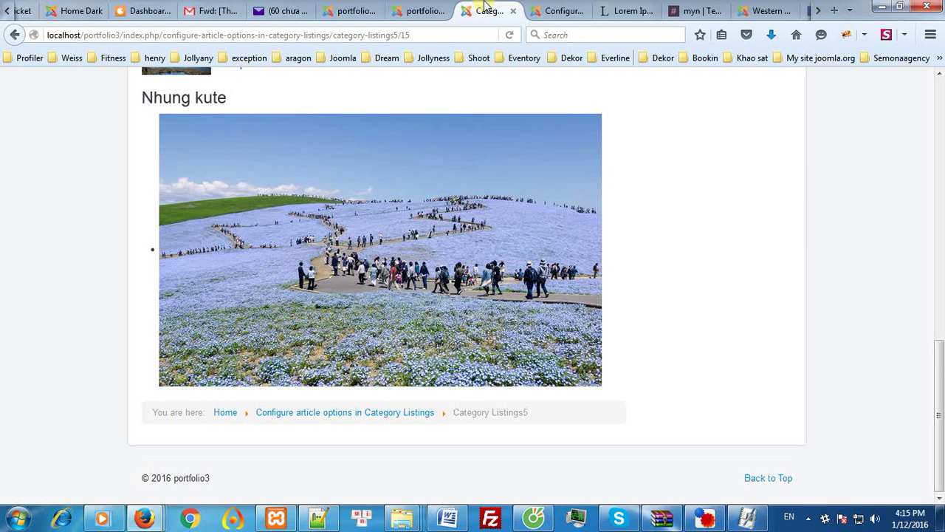
key("F5")
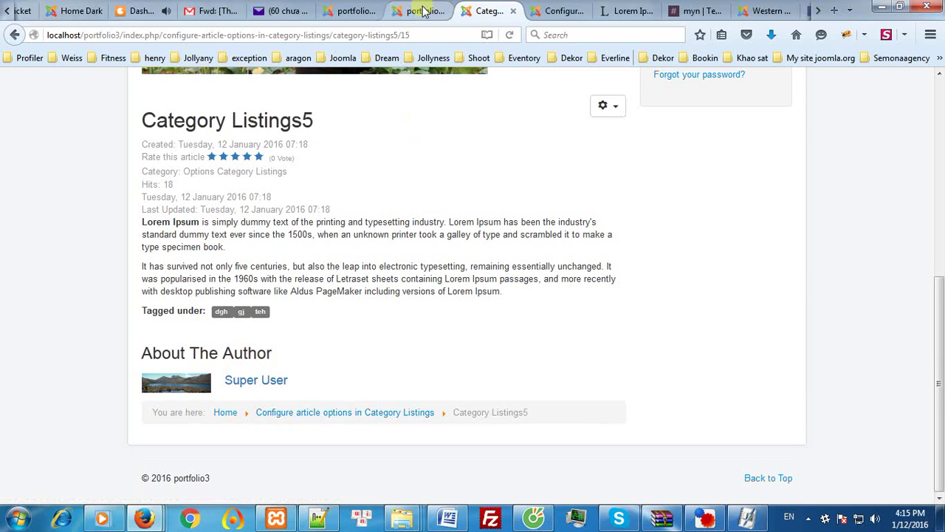
Open the portfolio's article list and mark the Category Listings5 article as featured.
key("ctrl+shift+Tab")
key("ctrl+shift+Tab")
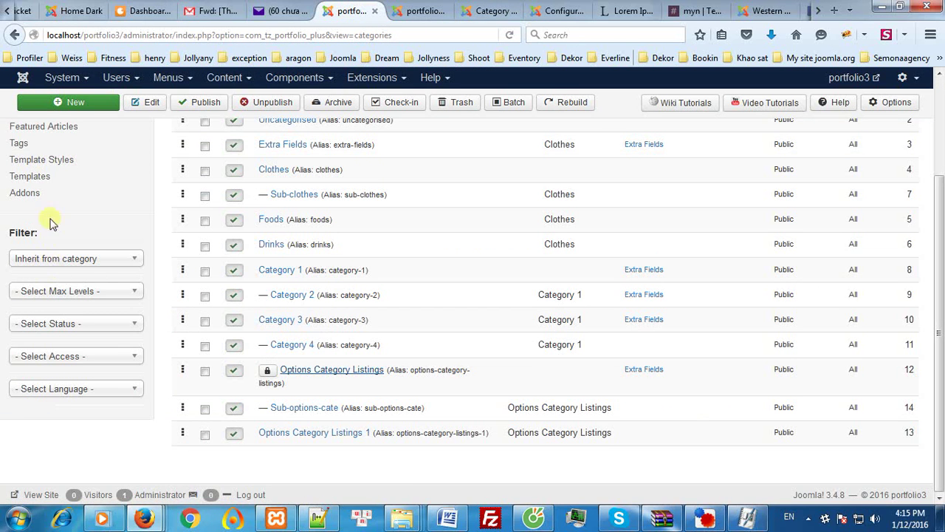
scroll(52, 184, "up", 2)
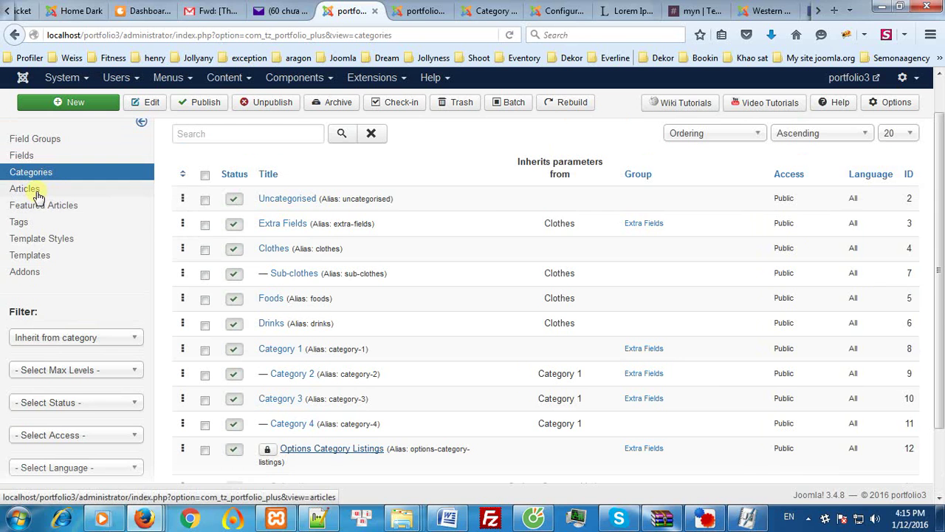
left_click(37, 191)
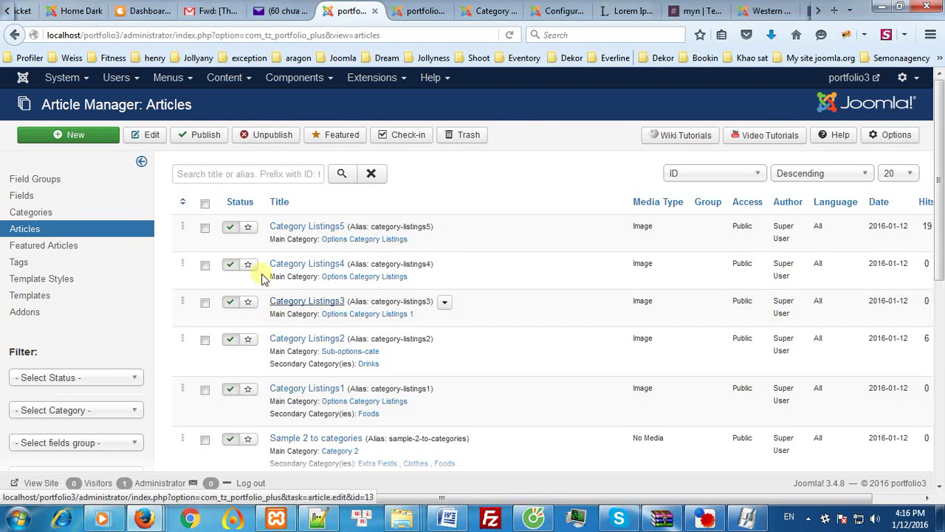
left_click(249, 229)
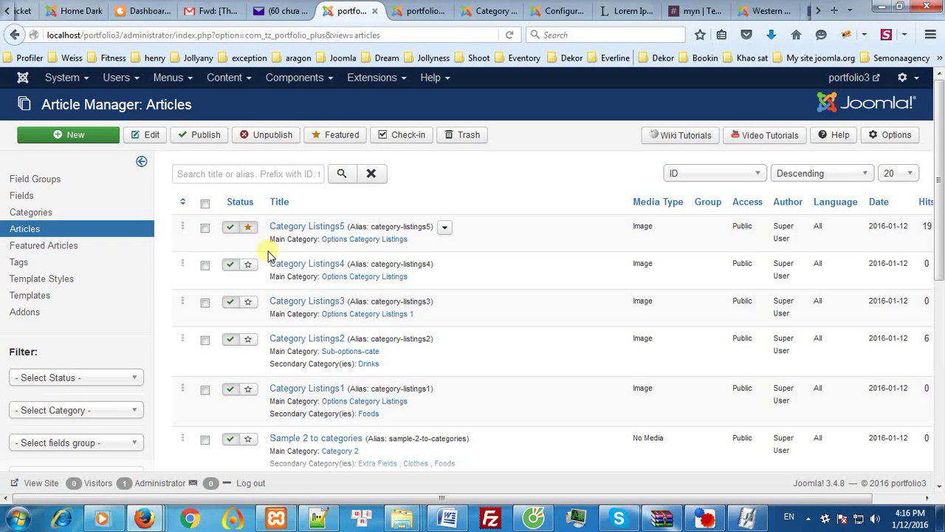
Reload the Category Listings5 page and check below the author section for a related article.
left_click(418, 11)
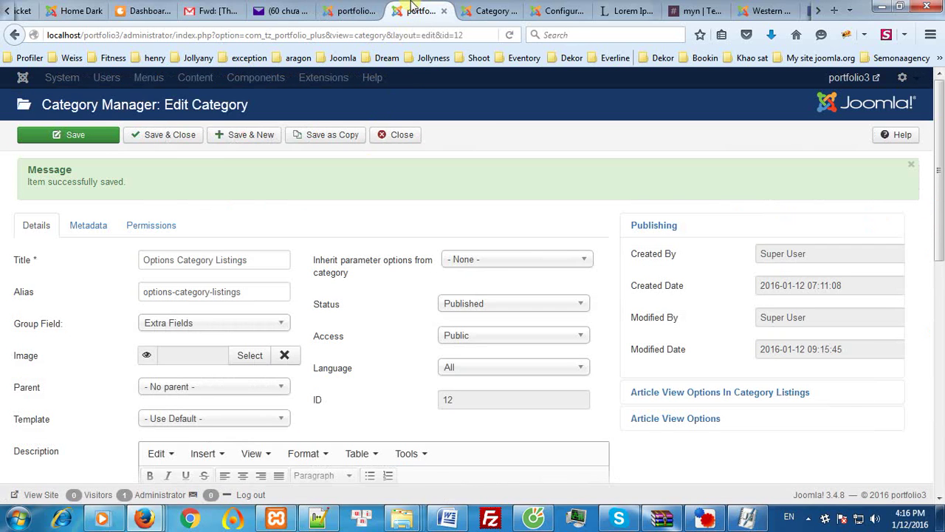
left_click(483, 11)
key("F5")
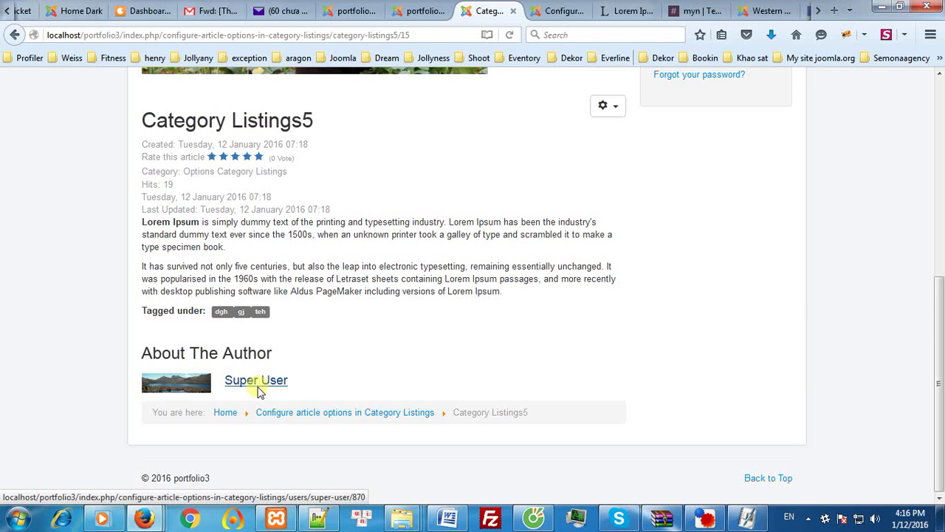
left_click(426, 8)
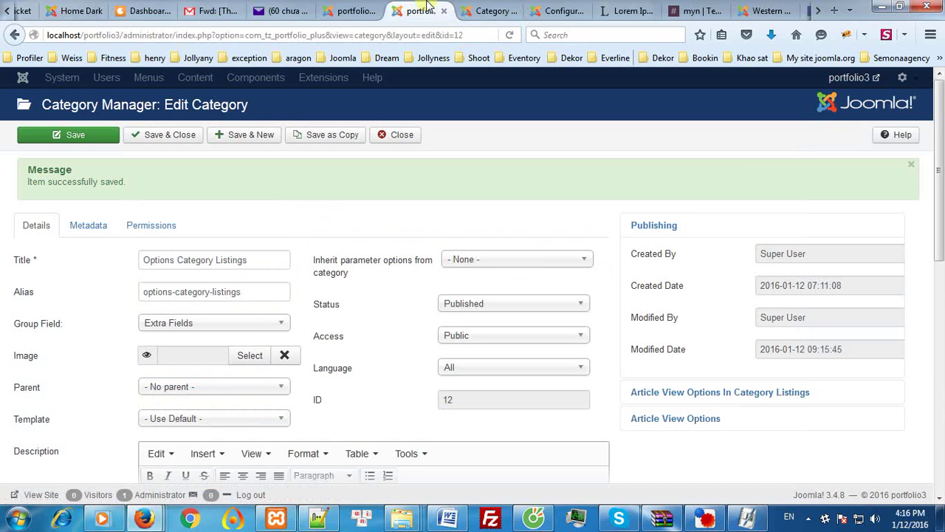
left_click(476, 11)
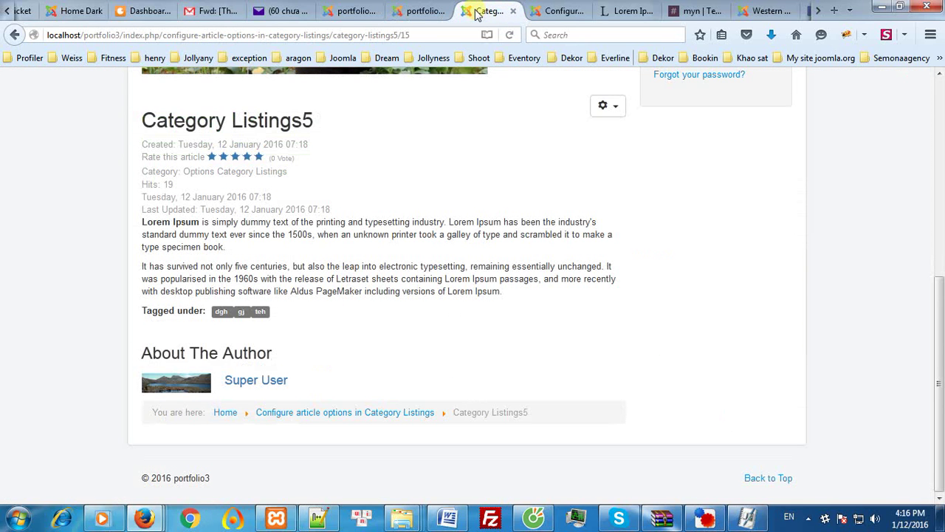
key("F5")
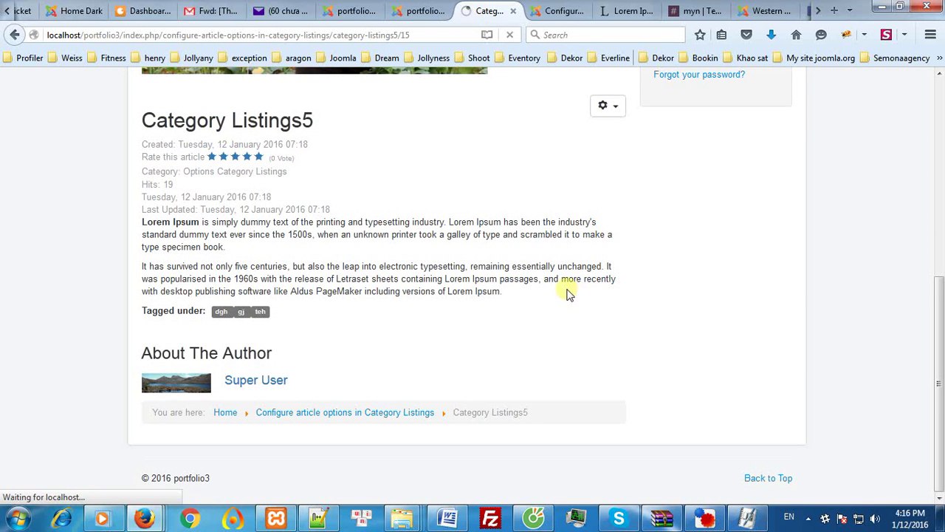
Remove the featured status from Category Listings5 and mark Category Listings4 as featured in the article list.
left_click(355, 11)
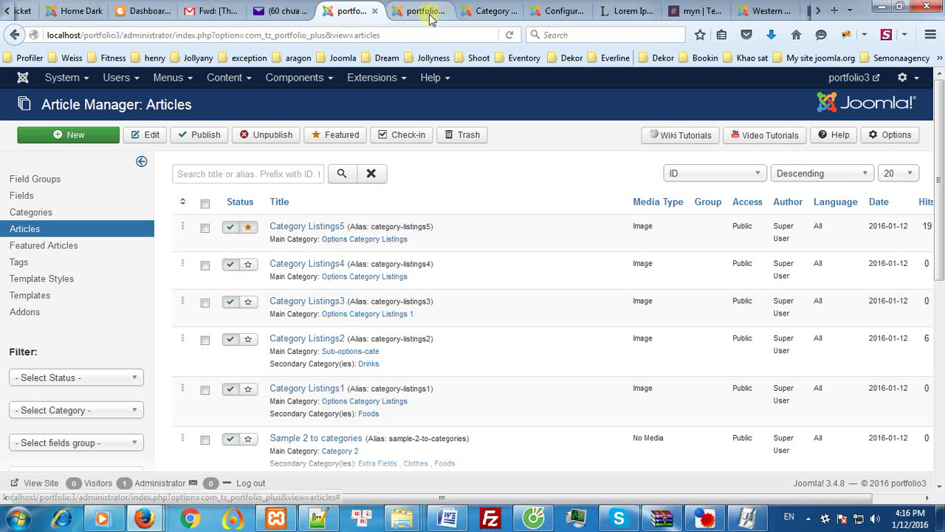
left_click(205, 228)
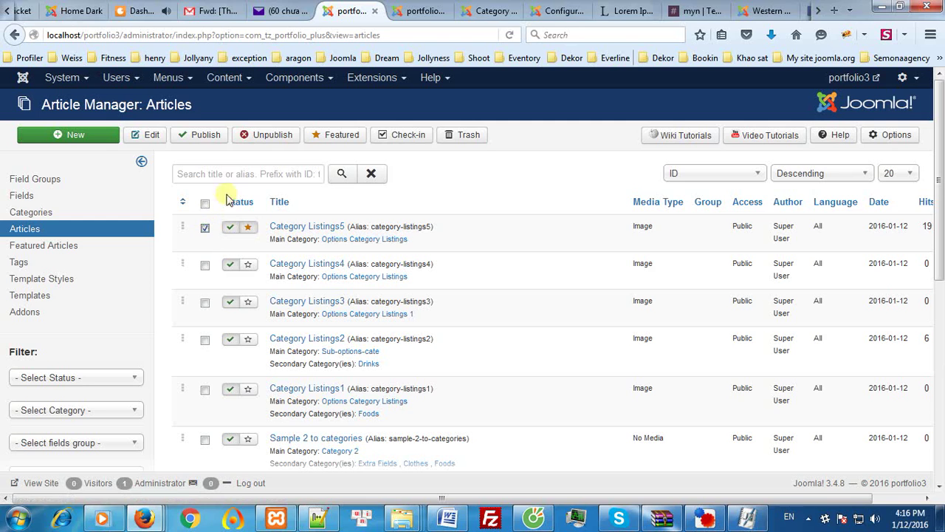
left_click(313, 142)
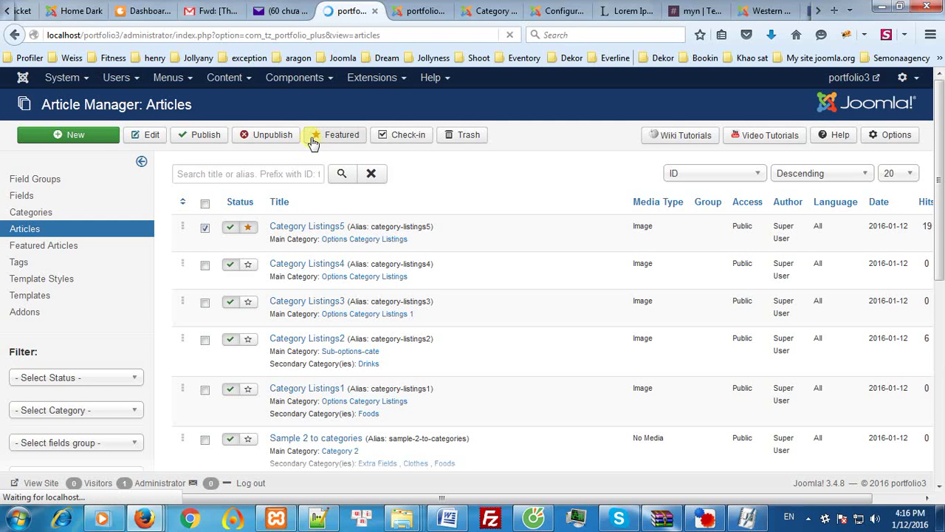
left_click(249, 229)
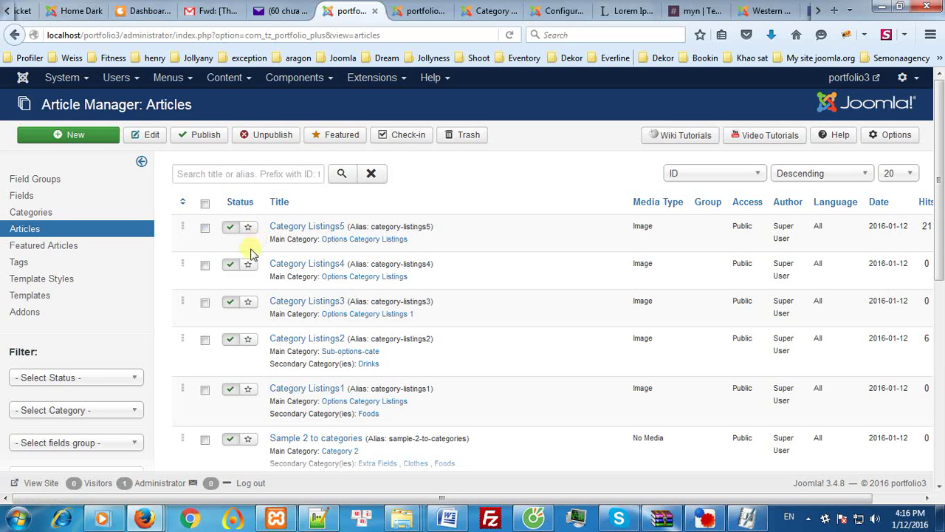
left_click(249, 266)
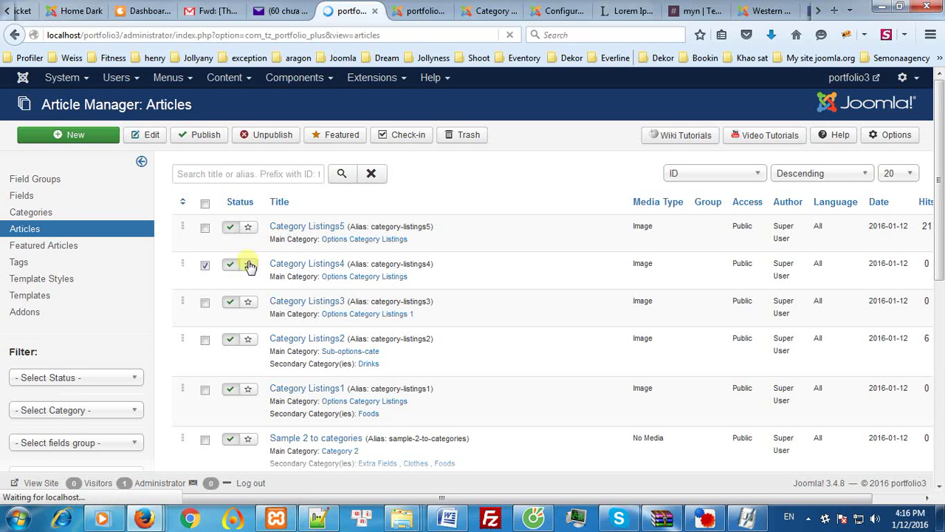
Reload the Category Listings5 page and check the related article section for the featured article.
left_click(423, 6)
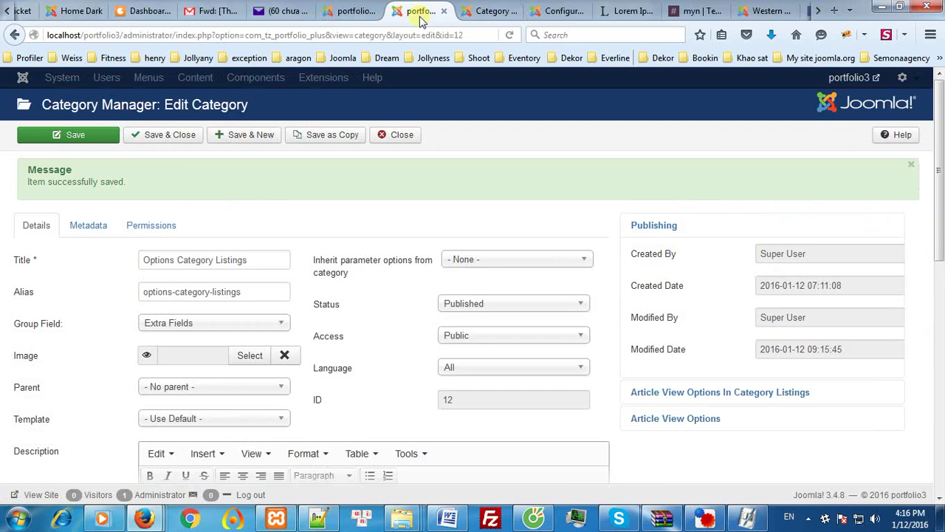
left_click(490, 13)
key("F5")
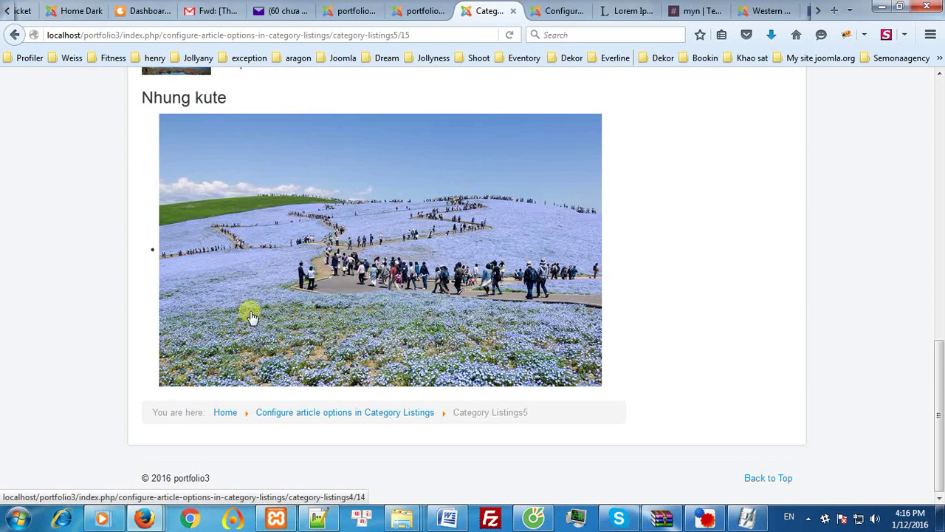
Set Limit Related to 2 in the category's Related Article options and save the category.
left_click(401, 12)
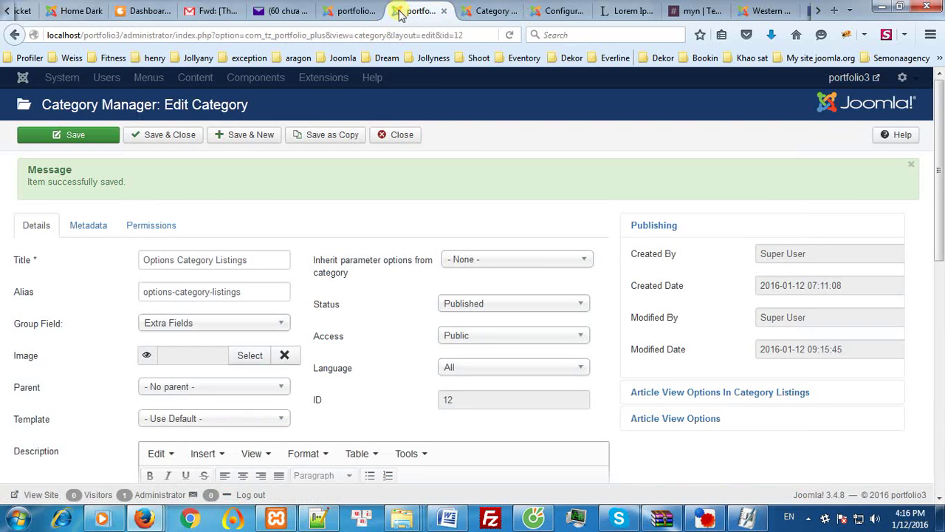
left_click(341, 9)
left_click(417, 11)
left_click(639, 411)
scroll(774, 457, "down", 3)
scroll(774, 458, "down", 4)
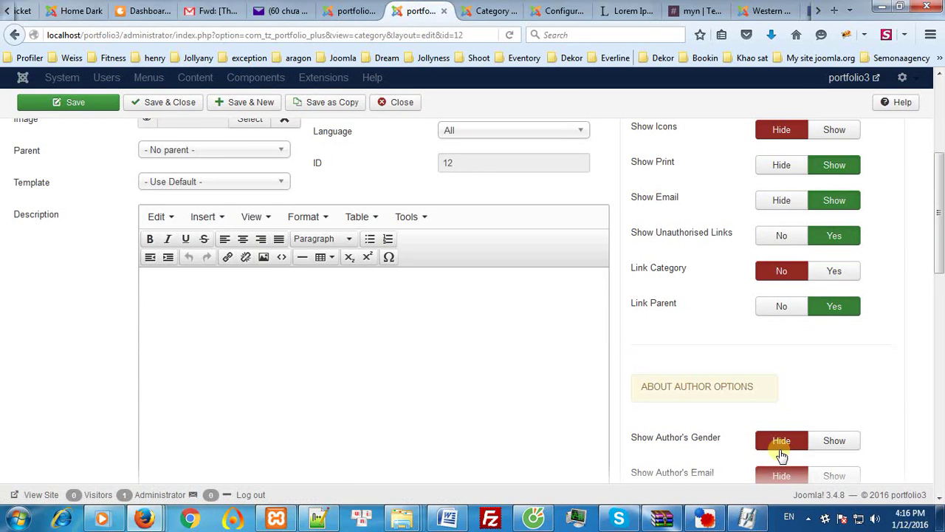
scroll(781, 456, "down", 4)
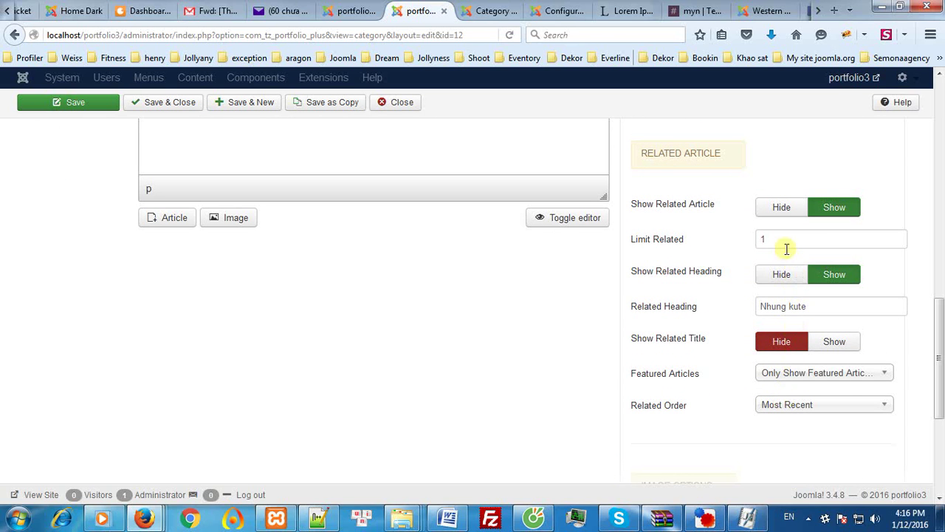
left_click(760, 237)
type("2")
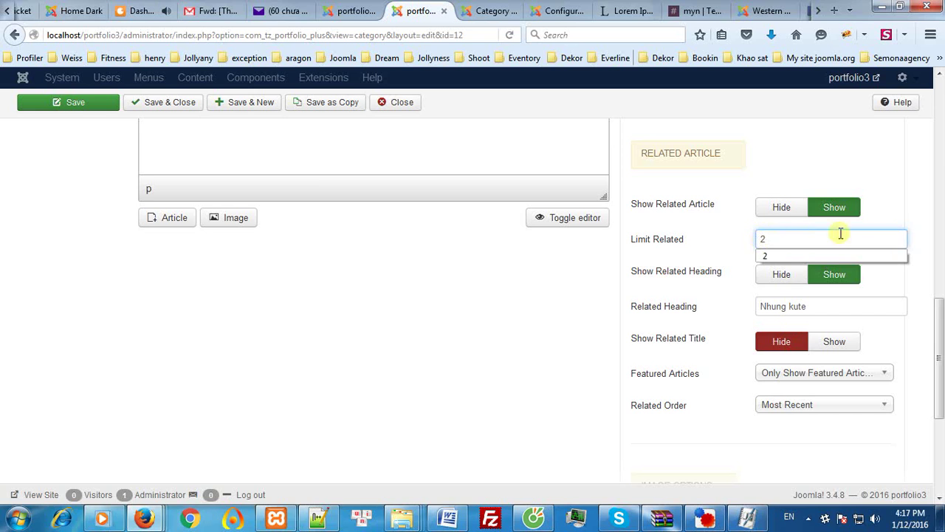
left_click(103, 107)
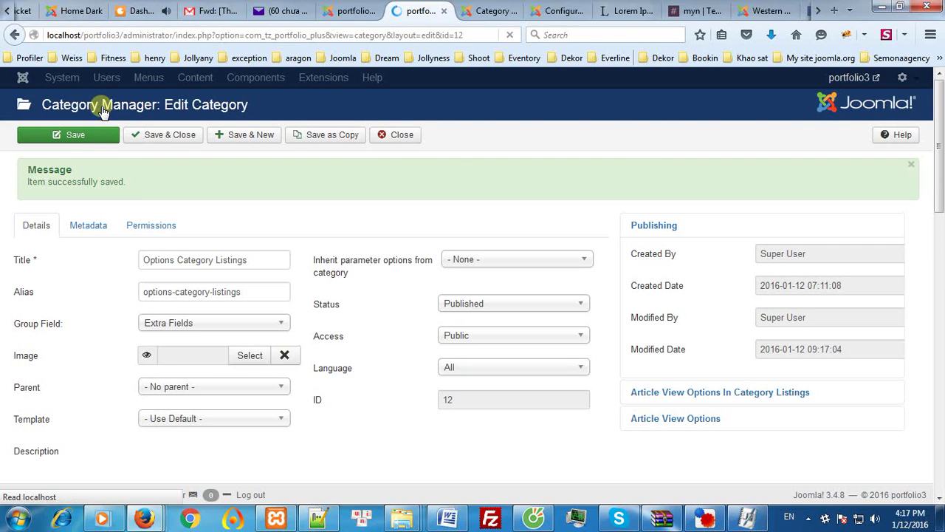
Reload Category Listings5 and check how many related articles are listed with the new limit.
left_click(476, 9)
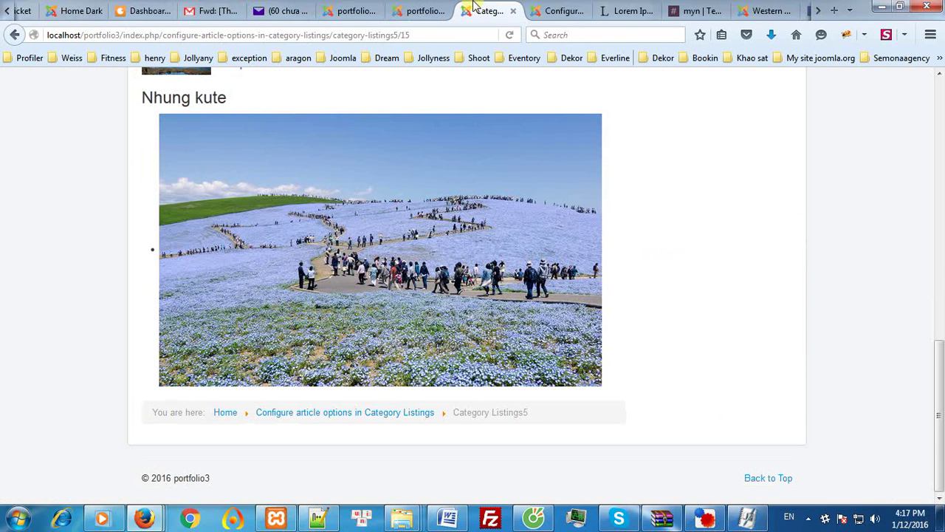
key("F5")
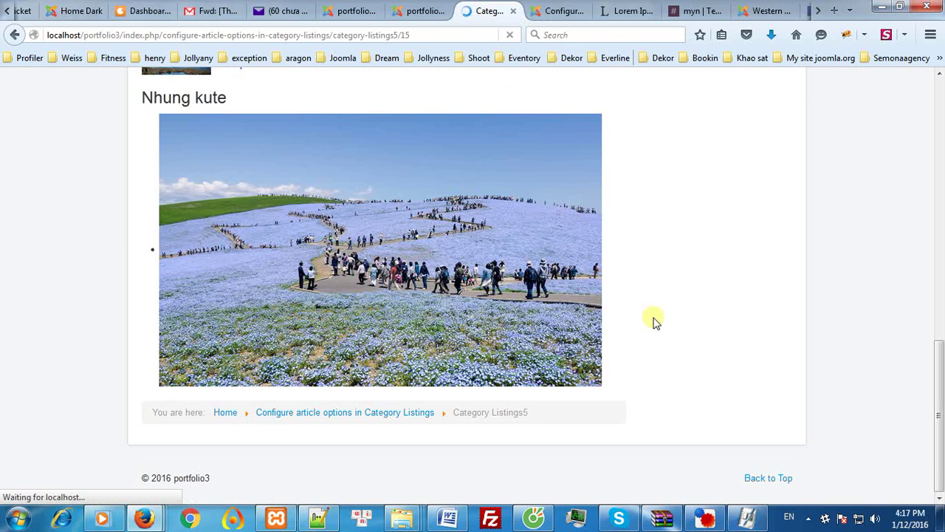
scroll(643, 325, "up", 5)
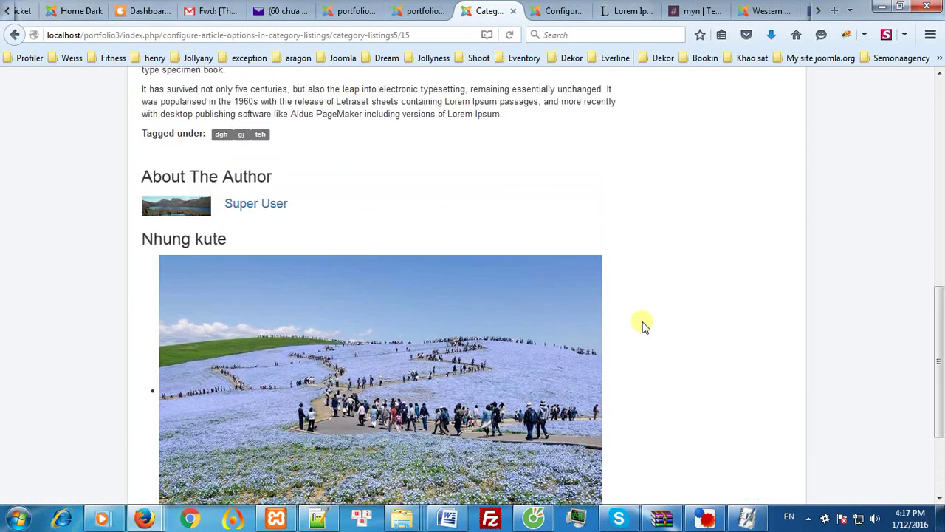
key("F5")
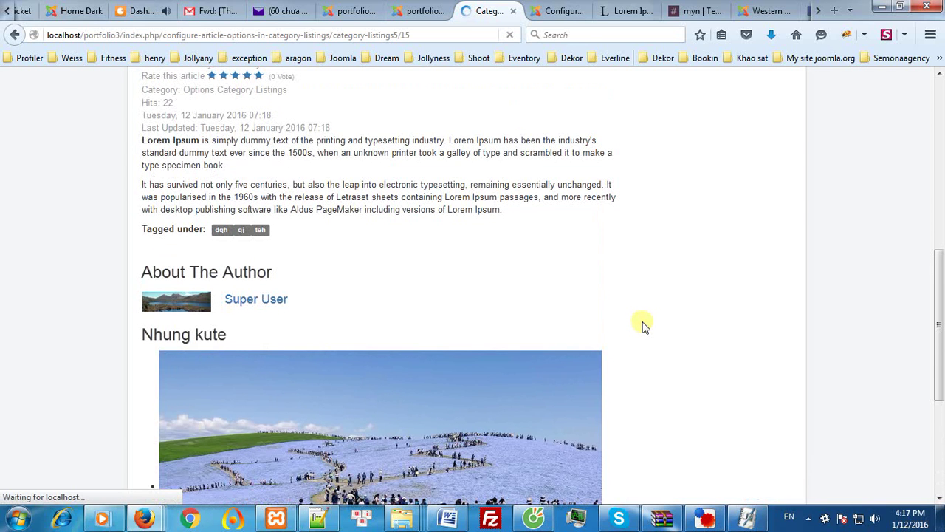
Set Featured Articles to Show in the category's Related Article options and save the category.
left_click(426, 10)
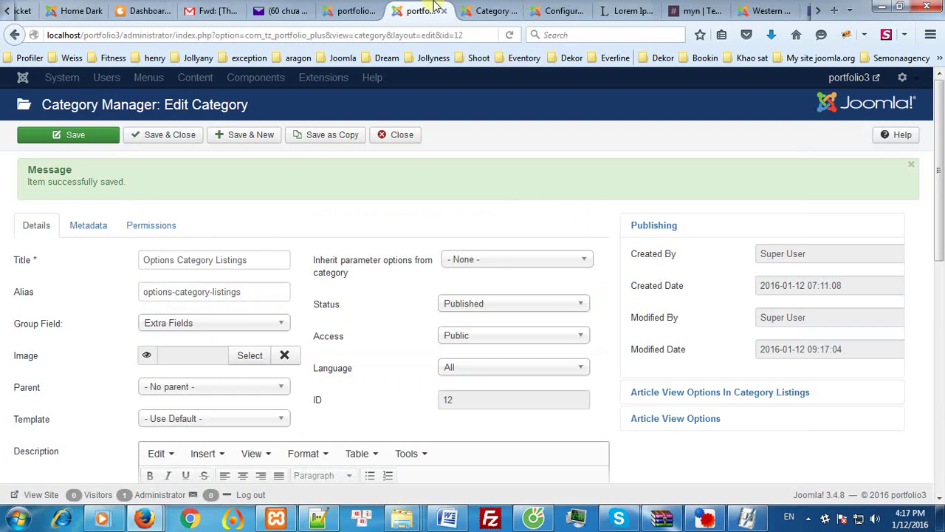
left_click(685, 418)
scroll(726, 422, "down", 10)
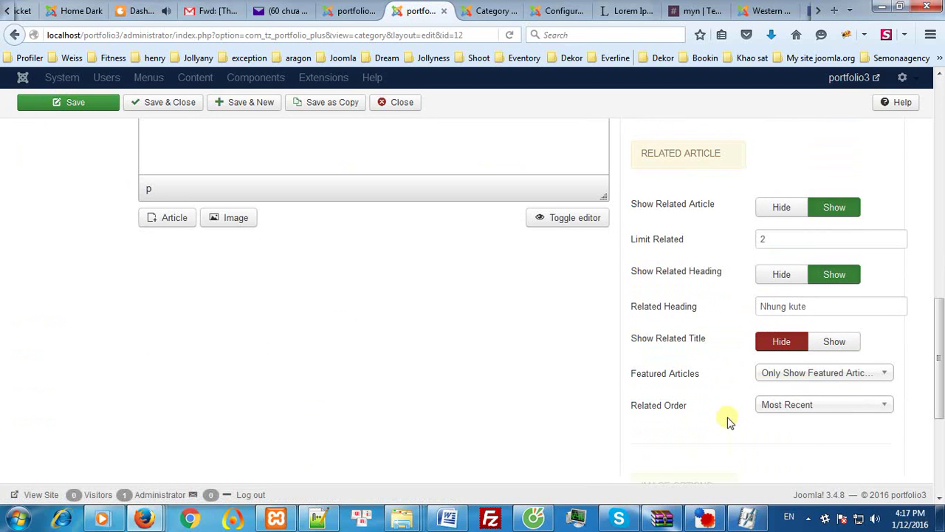
left_click(840, 369)
left_click(787, 389)
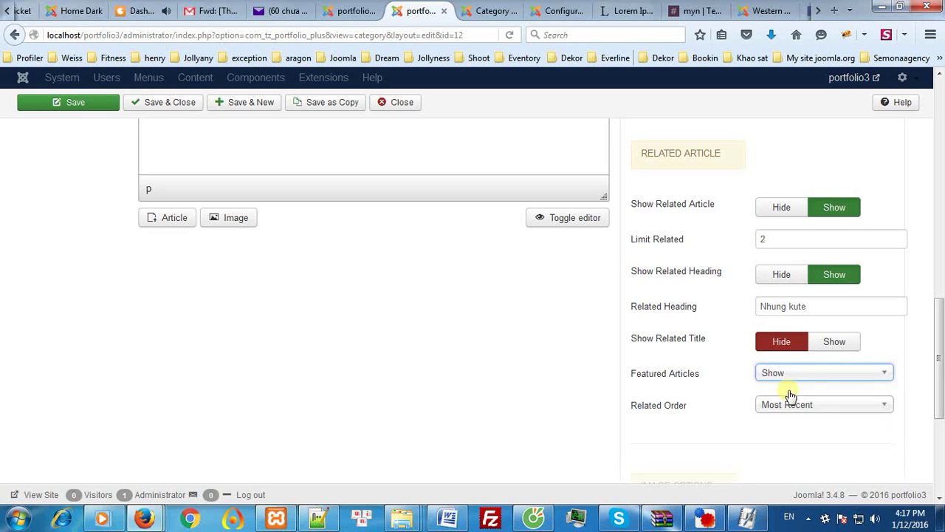
left_click(115, 110)
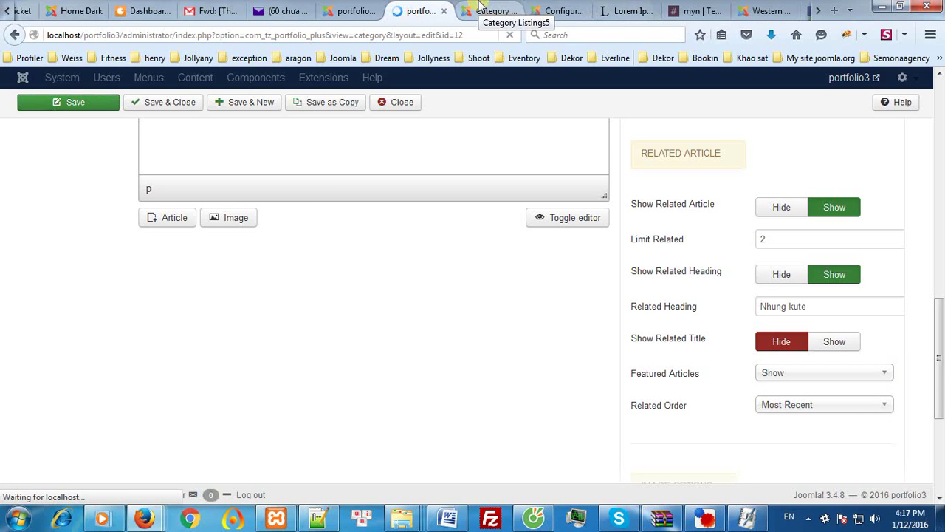
Reload the Category Listings5 page and check whether the featured article appears among the related articles.
left_click(484, 10)
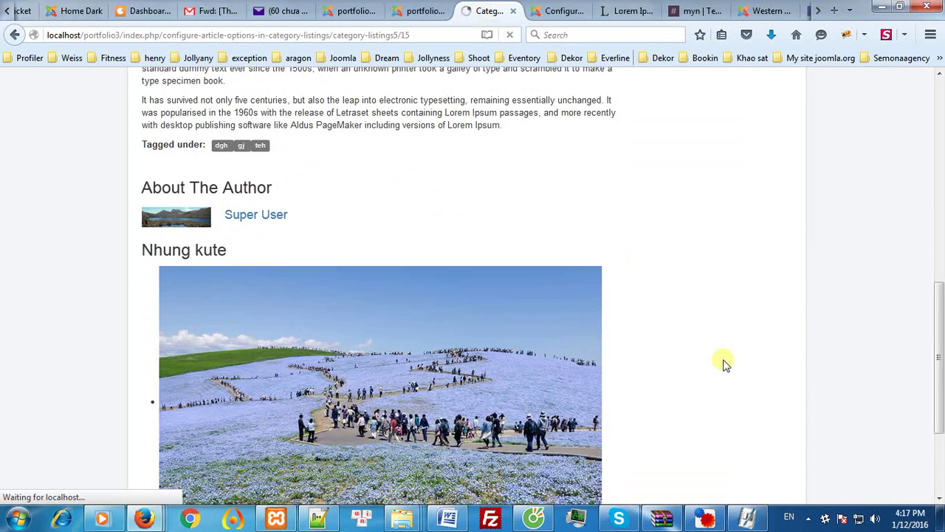
scroll(724, 363, "down", 2)
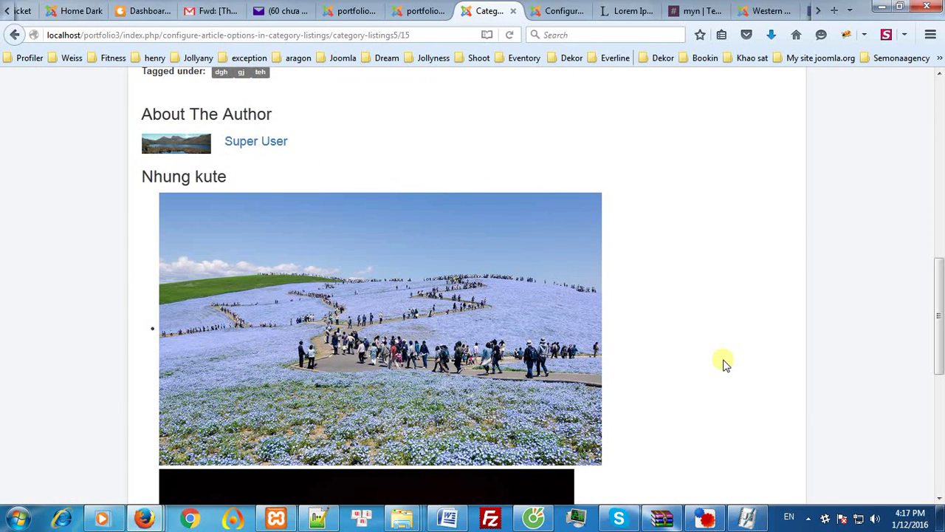
scroll(722, 363, "down", 5)
scroll(439, 340, "down", 3)
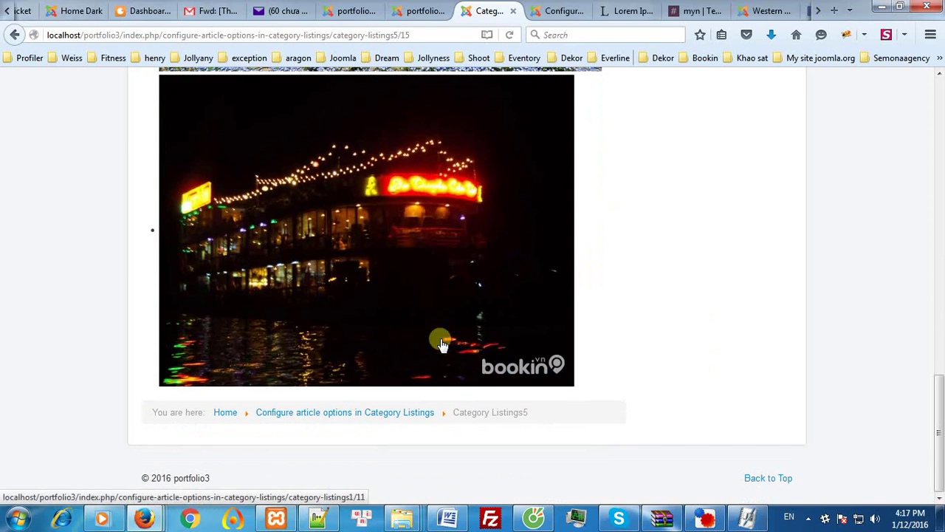
Set Related Order to Most Oldest in the category's Related Article options and save the category.
left_click(446, 6)
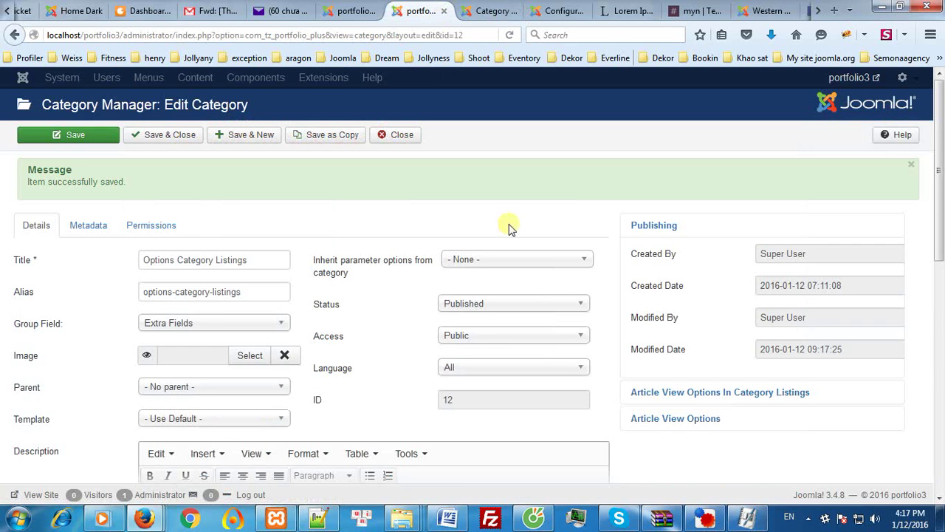
left_click(680, 419)
scroll(747, 422, "down", 5)
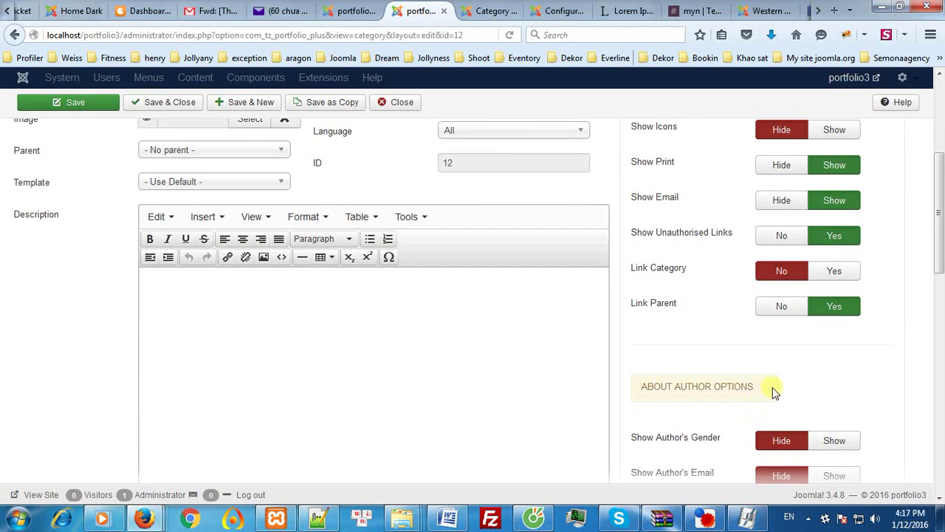
scroll(773, 387, "down", 5)
scroll(782, 381, "down", 5)
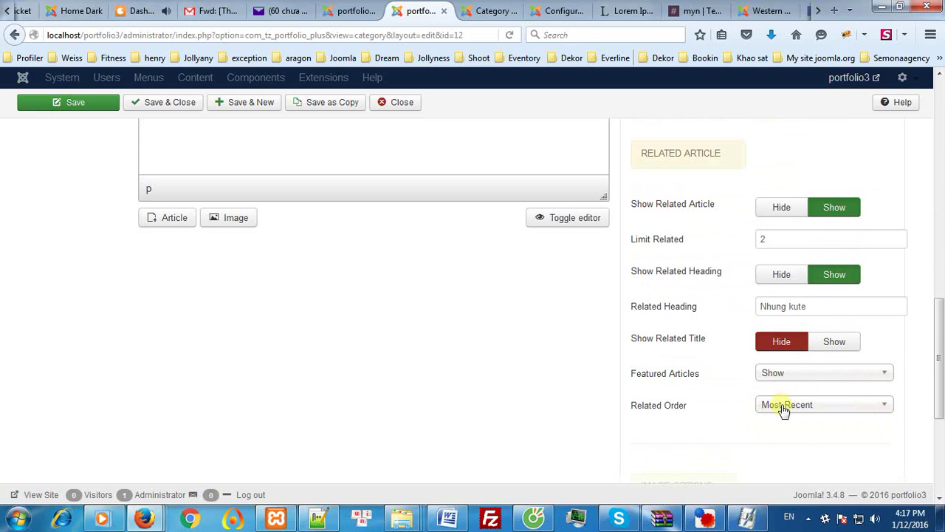
left_click(781, 405)
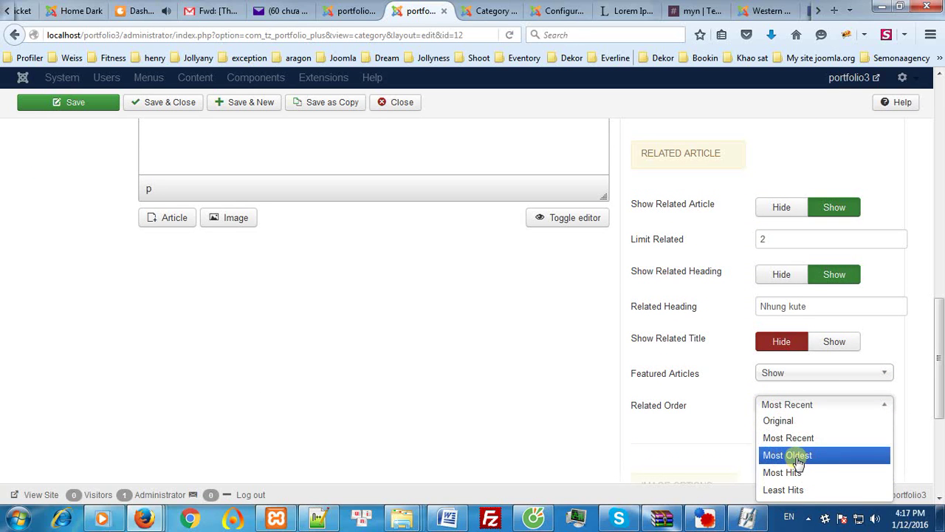
left_click(788, 455)
left_click(90, 104)
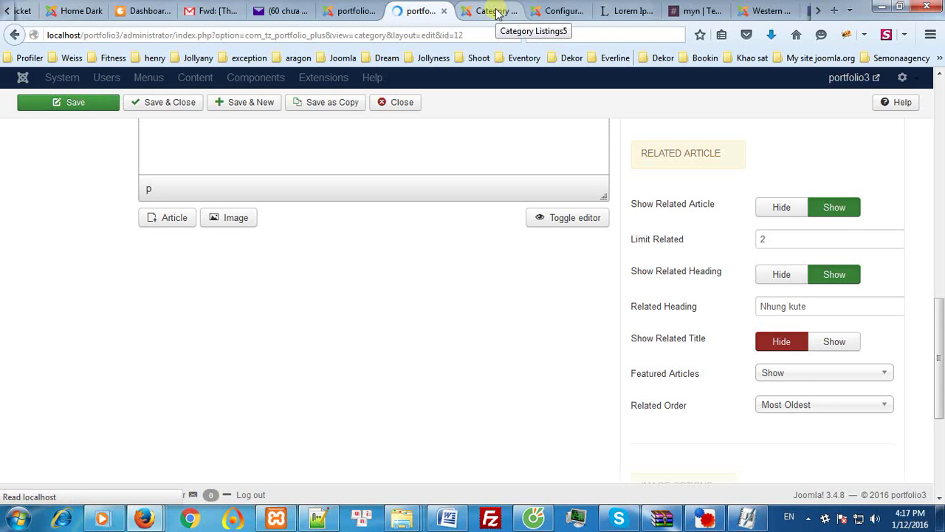
Reload Category Listings5 and check the order of the related articles.
left_click(496, 12)
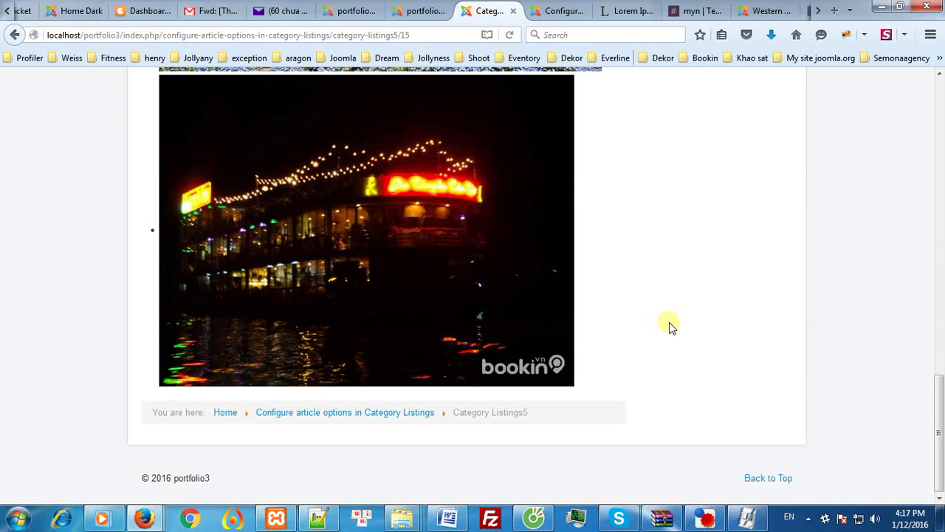
scroll(669, 328, "up", 2)
key("F5")
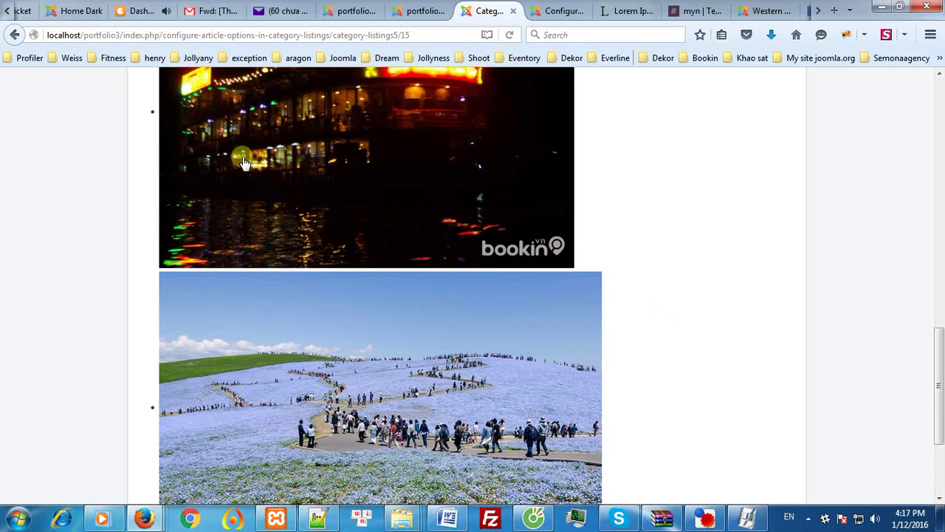
Set Image Size to XSmall in the category's Image Options and save the category.
left_click(436, 16)
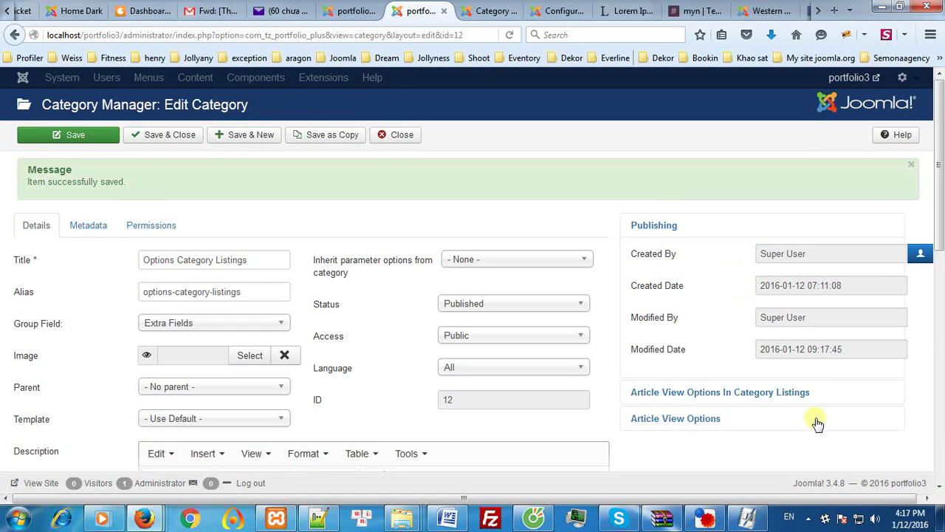
left_click(707, 418)
scroll(709, 418, "down", 12)
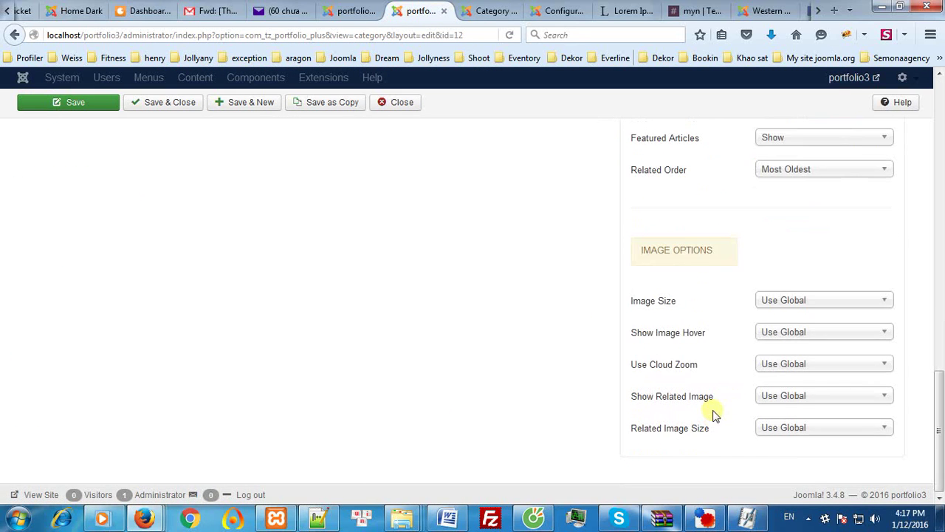
left_click(798, 305)
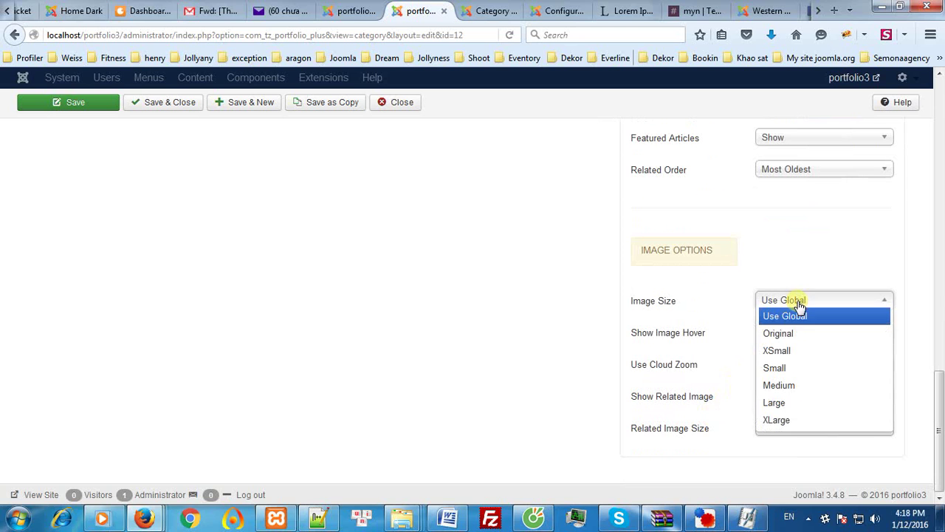
left_click(804, 352)
left_click(68, 108)
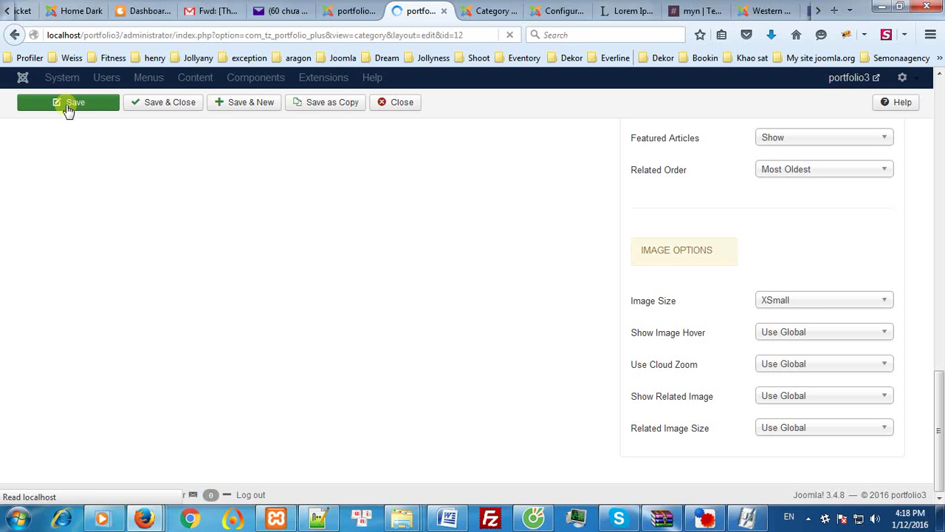
Reload Category Listings5 and check the size of the article image above the title.
left_click(493, 11)
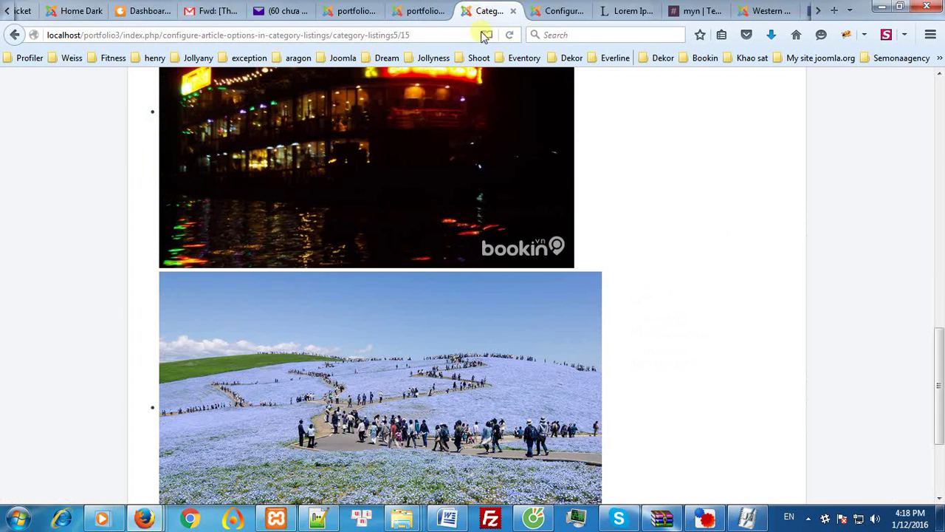
left_click_drag(939, 340, 940, 80)
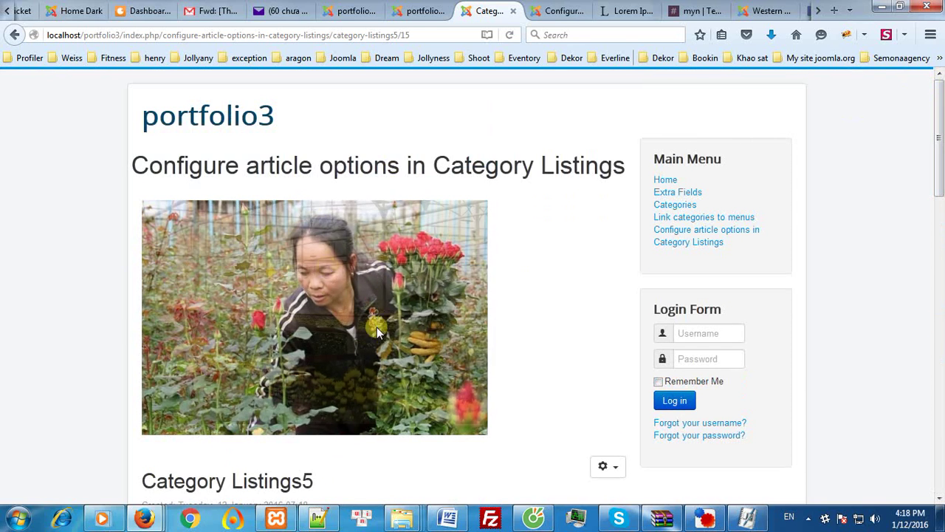
key("F5")
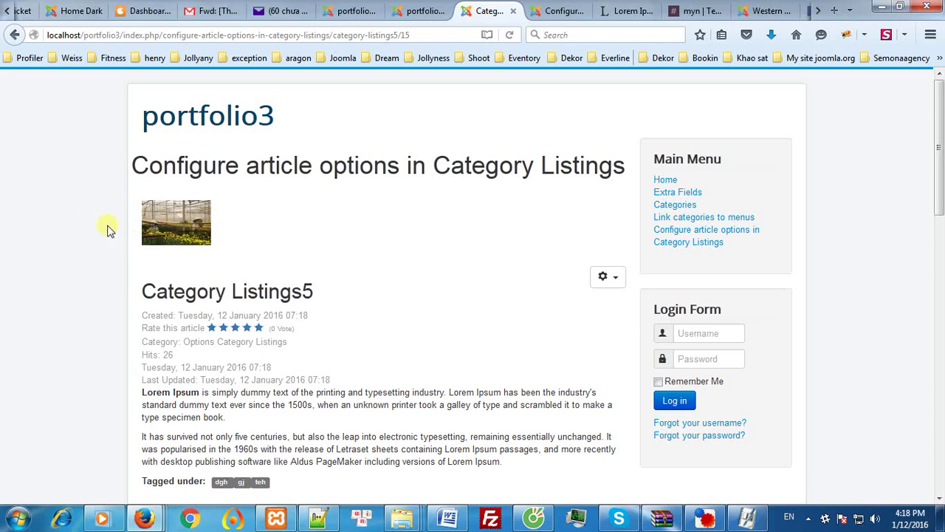
Set Show Image Hover to Hide in the category's Image Options, save the category and check the article image on Category Listings5.
left_click(421, 11)
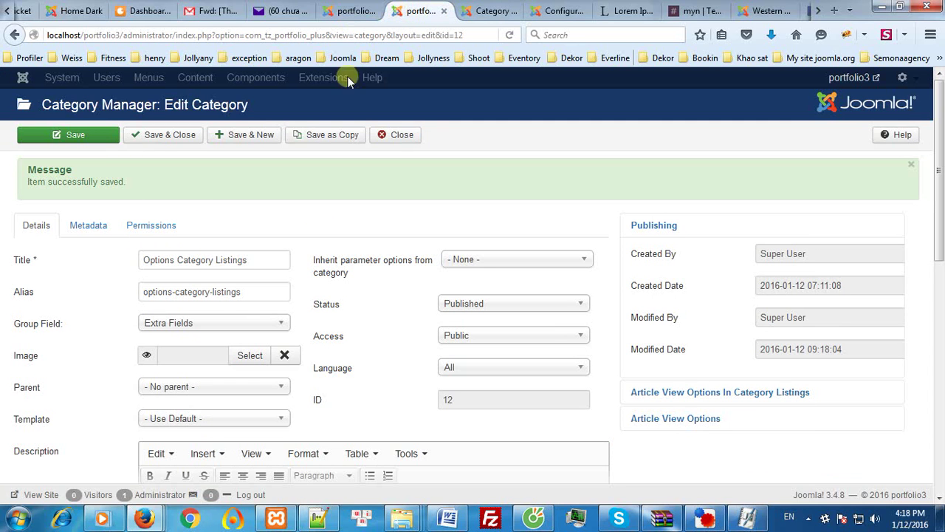
left_click(676, 418)
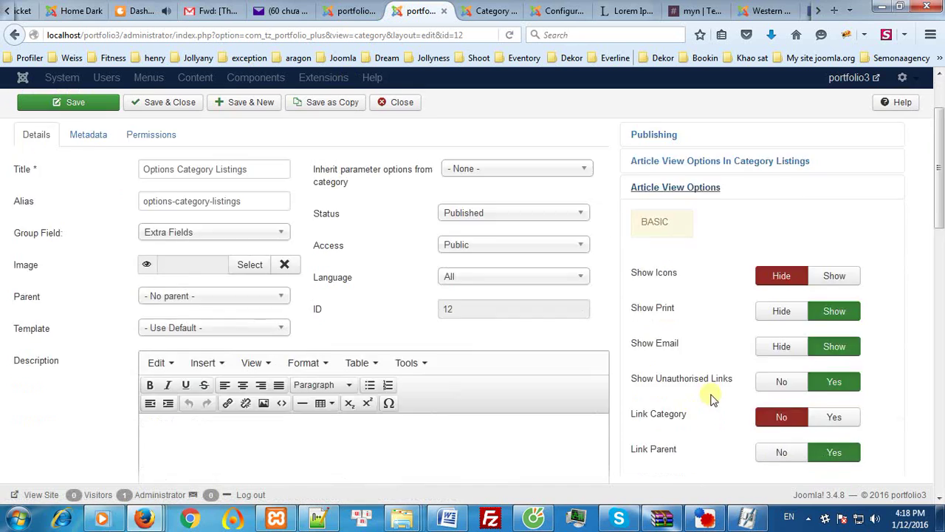
scroll(713, 393, "down", 10)
scroll(716, 390, "down", 3)
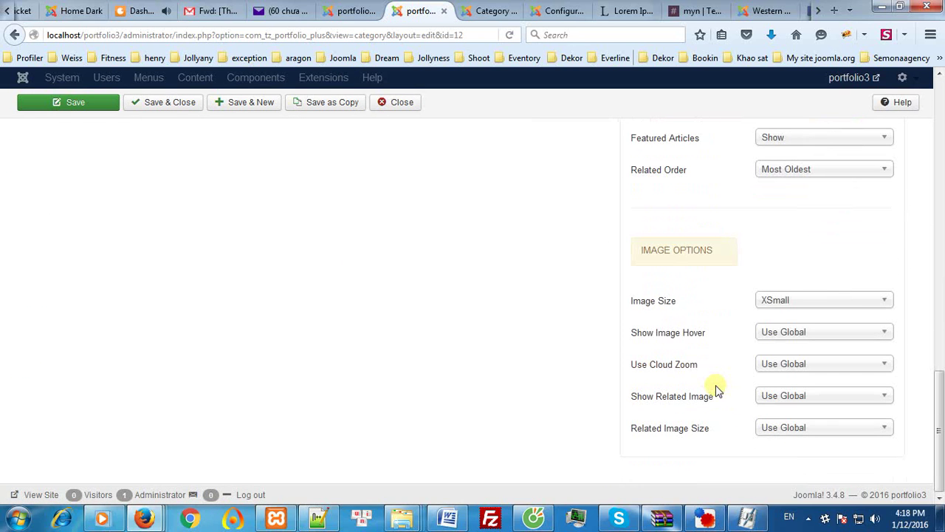
left_click(791, 336)
left_click(798, 365)
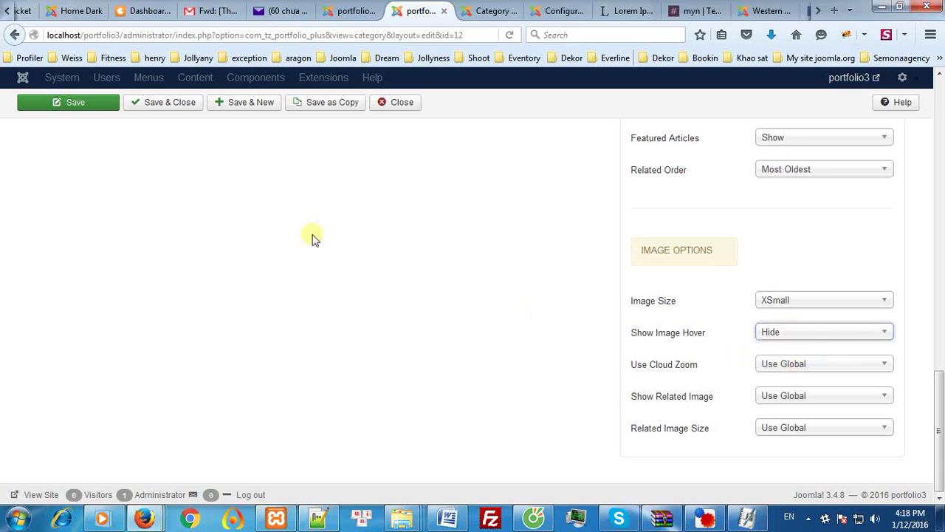
left_click(79, 104)
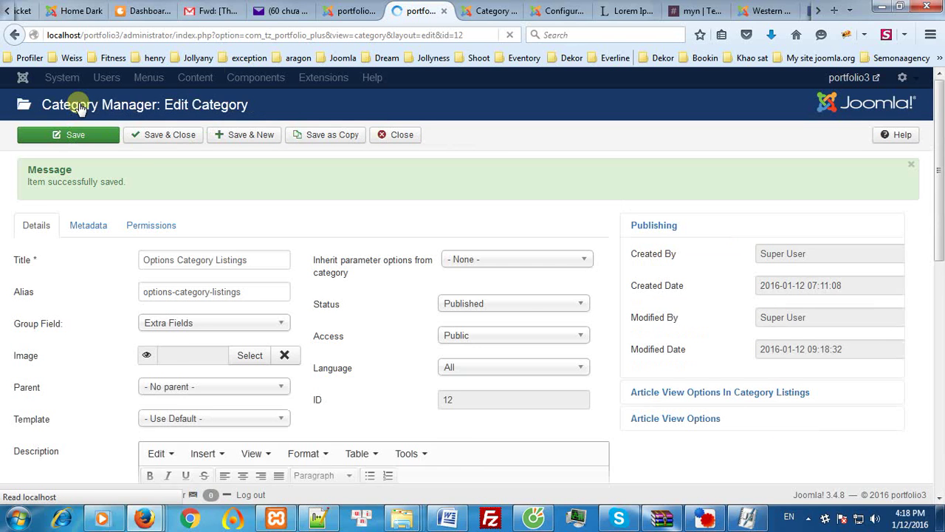
left_click(473, 8)
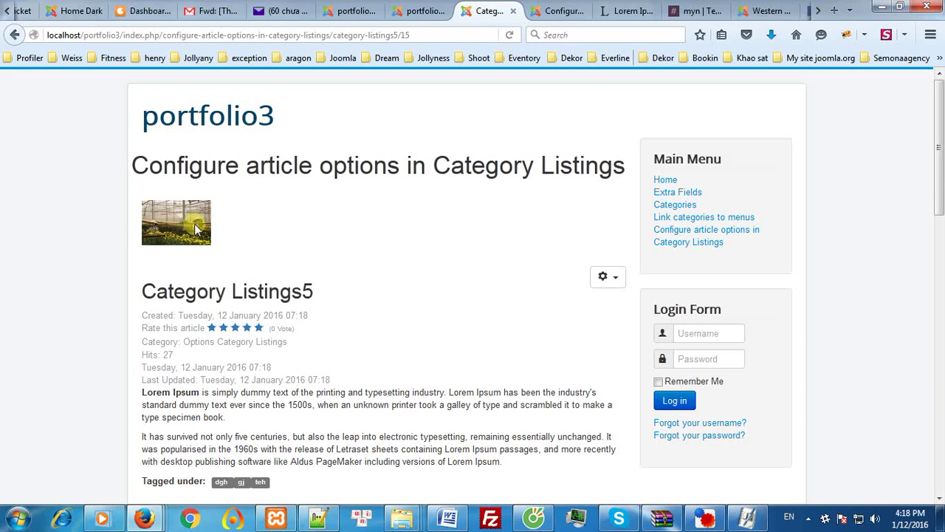
Set Image Size to Medium and Use Cloud Zoom to Yes in the category's Image Options, and save the category.
left_click(422, 10)
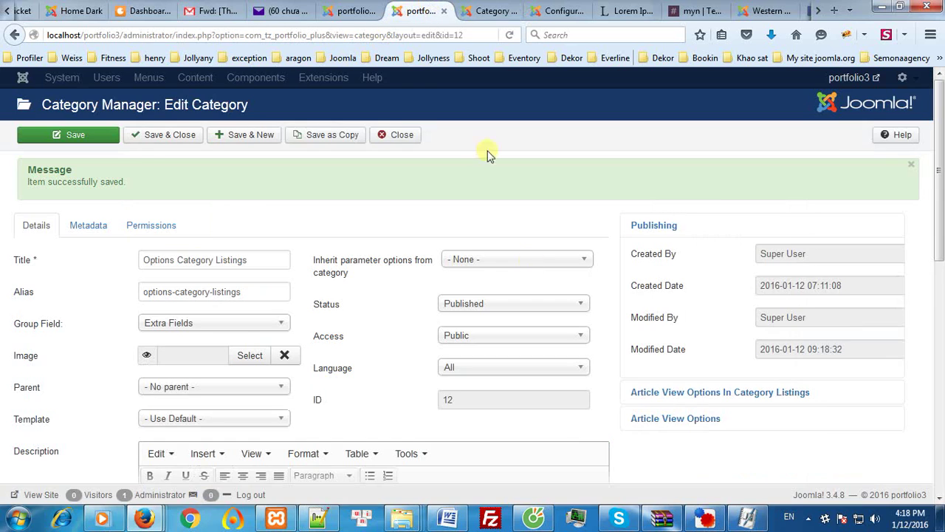
left_click(672, 418)
scroll(761, 448, "down", 5)
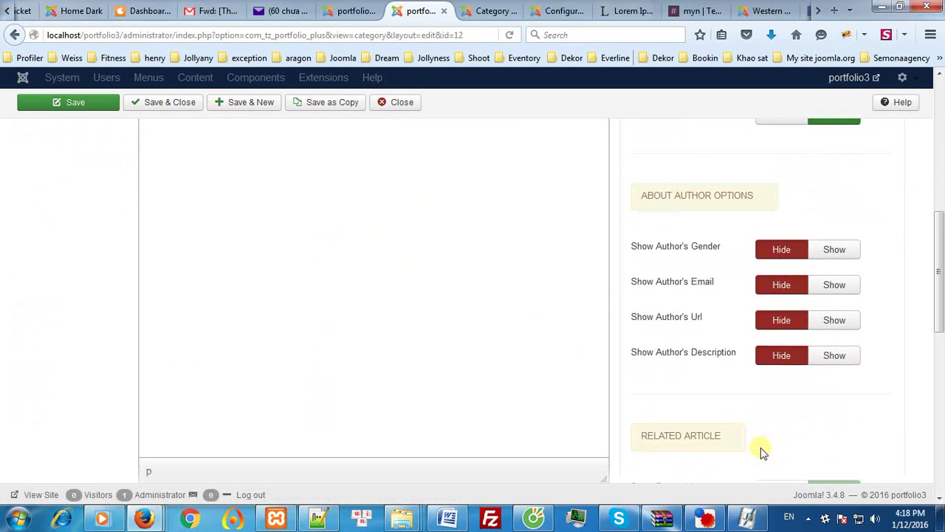
scroll(857, 366, "down", 2)
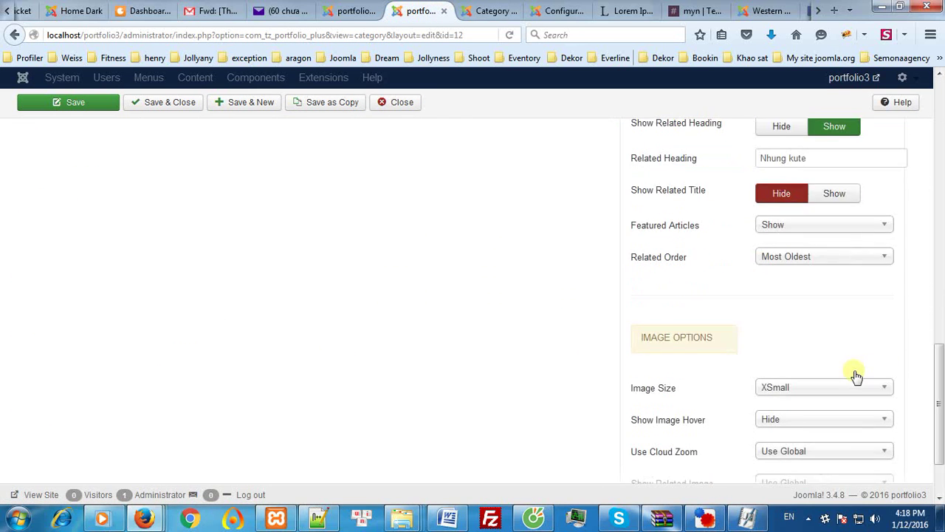
left_click(846, 377)
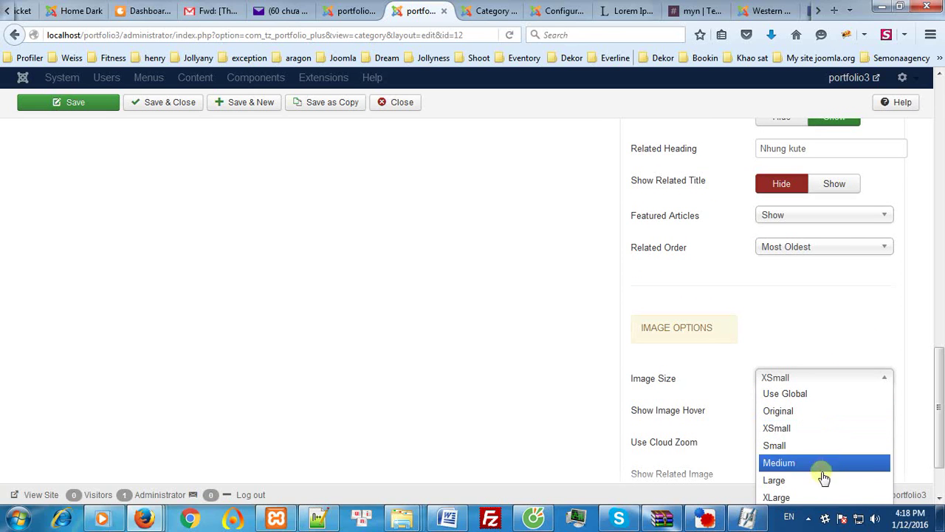
left_click(779, 462)
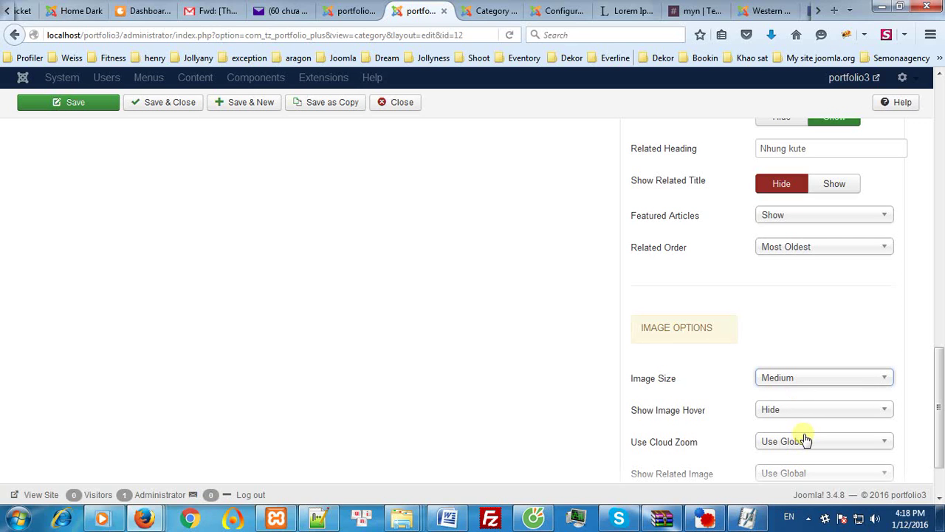
left_click(804, 443)
left_click(799, 490)
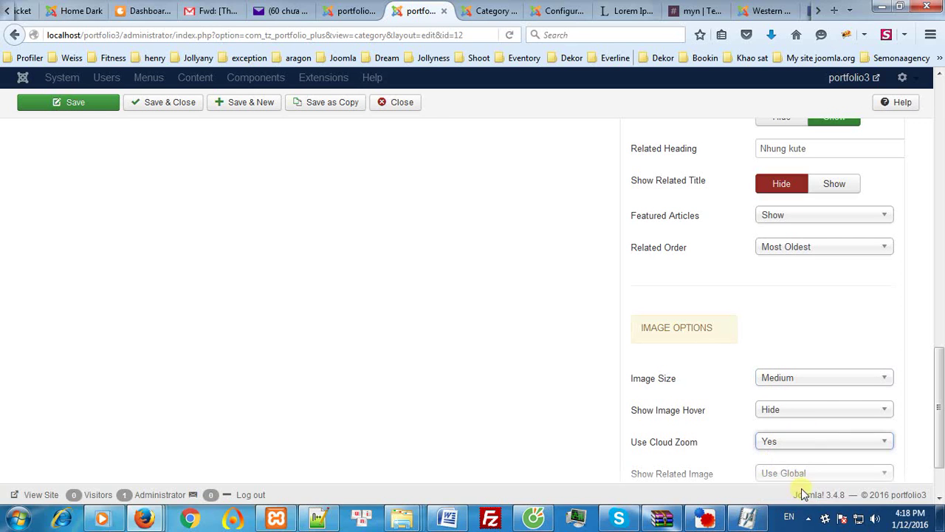
left_click(63, 109)
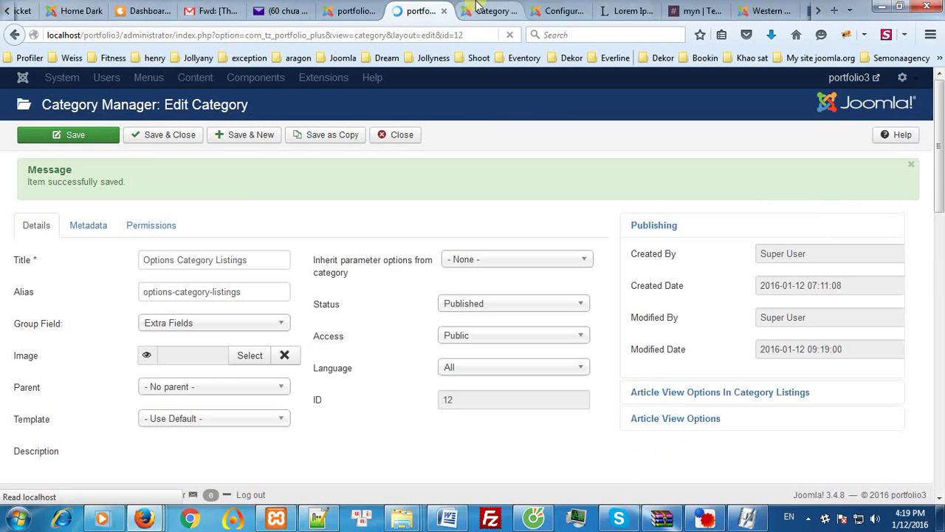
Reload Category Listings5 and check the article image's size and cloud zoom effect.
left_click(488, 10)
key("F5")
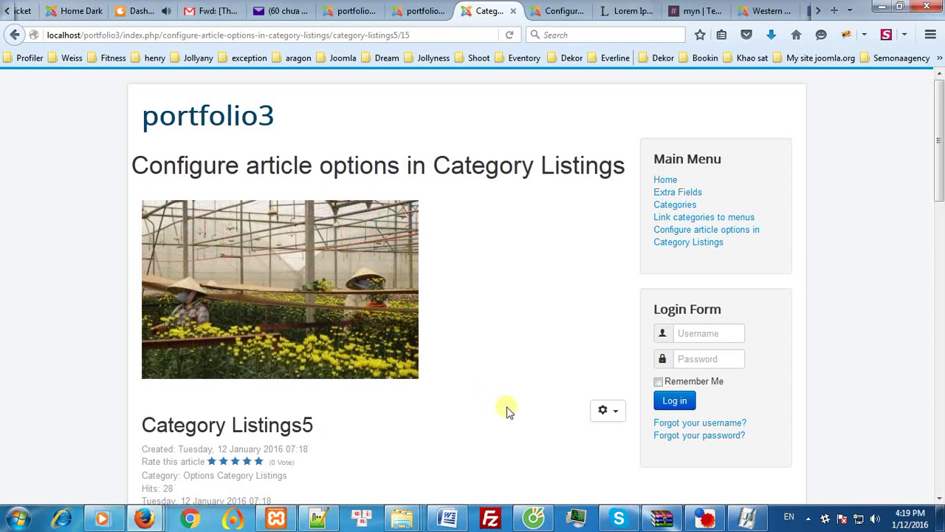
Set Show Related Image to Hide in the category's Image Options, save the category and check the related articles on Category Listings5.
left_click(423, 10)
scroll(653, 325, "down", 2)
scroll(655, 325, "down", 3)
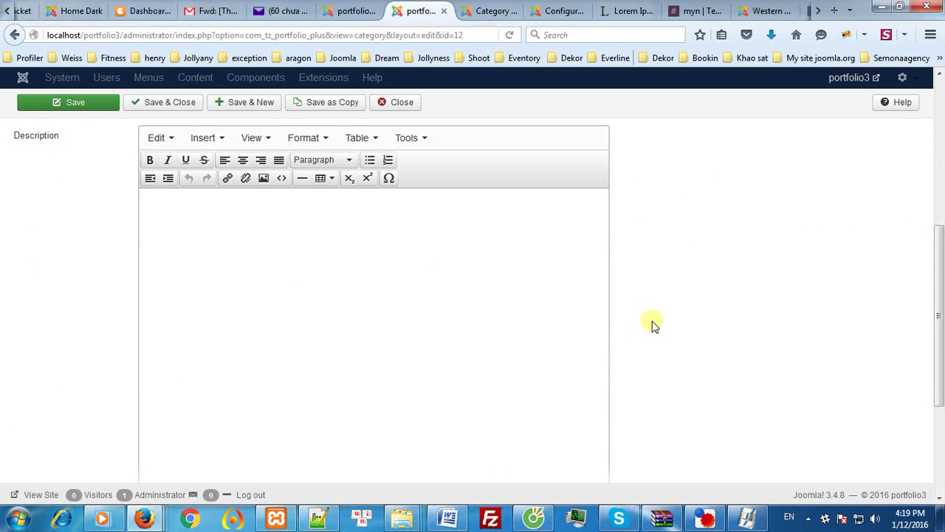
scroll(661, 303, "up", 2)
left_click(669, 258)
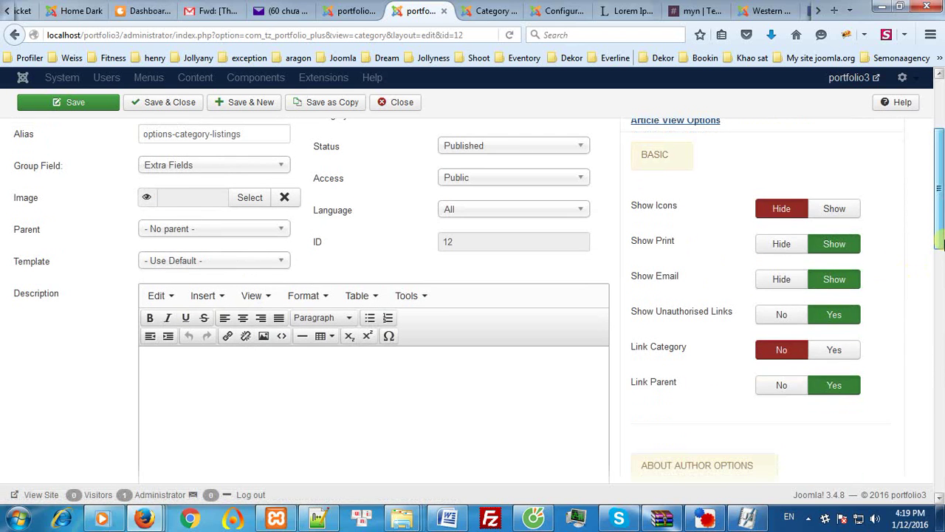
left_click_drag(939, 245, 940, 481)
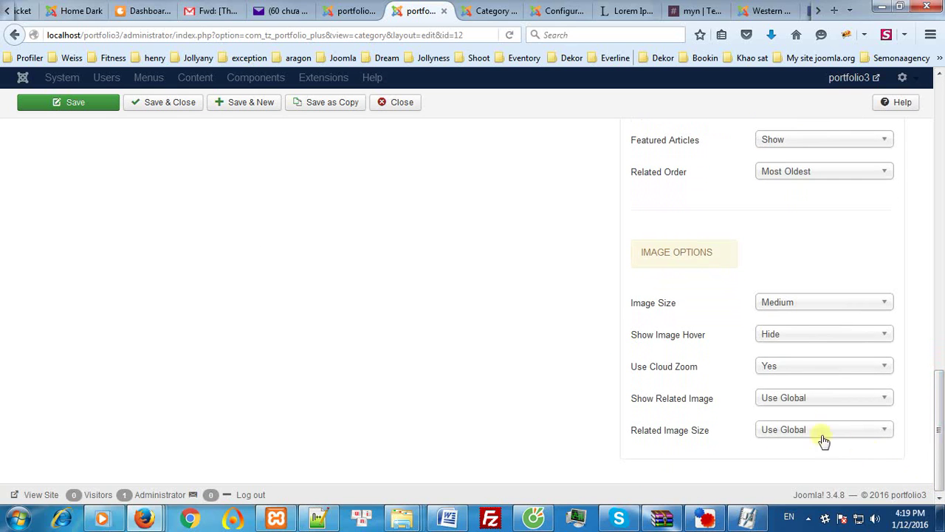
left_click(787, 397)
left_click(776, 431)
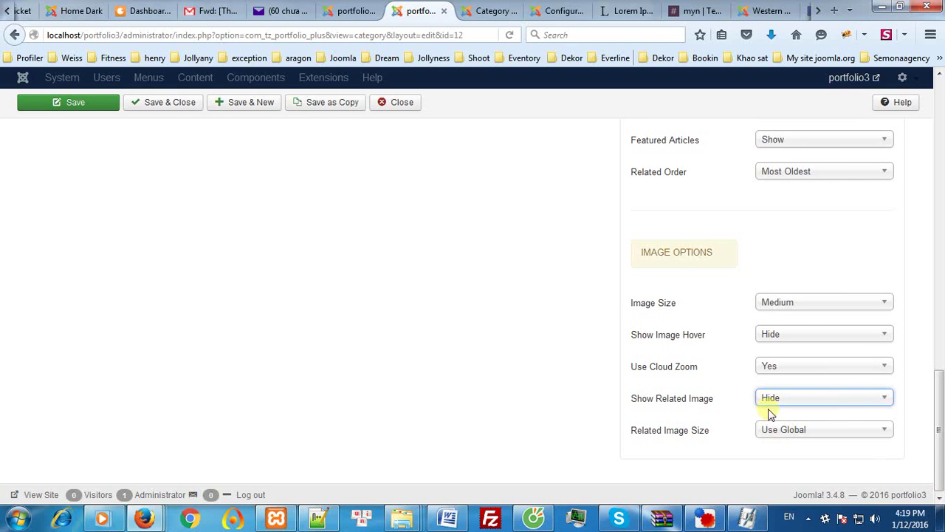
left_click(85, 105)
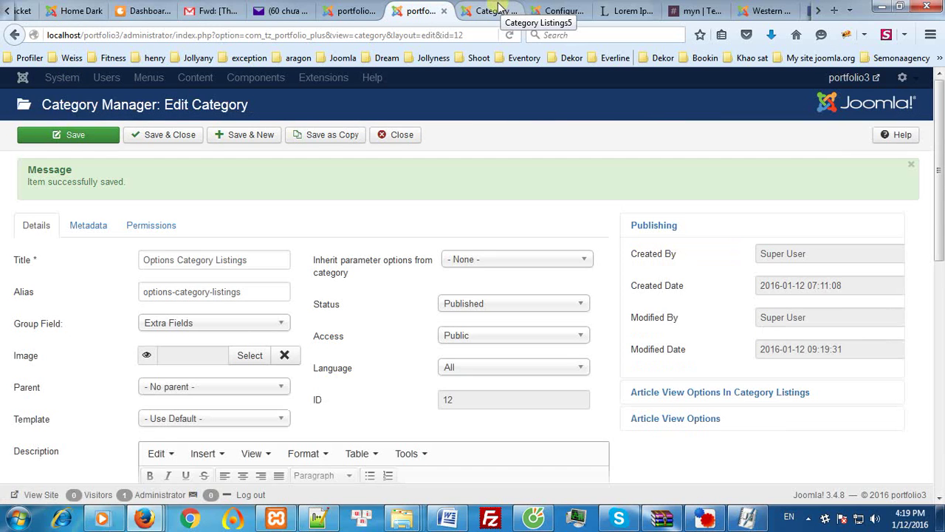
left_click(469, 5)
scroll(610, 266, "down", 15)
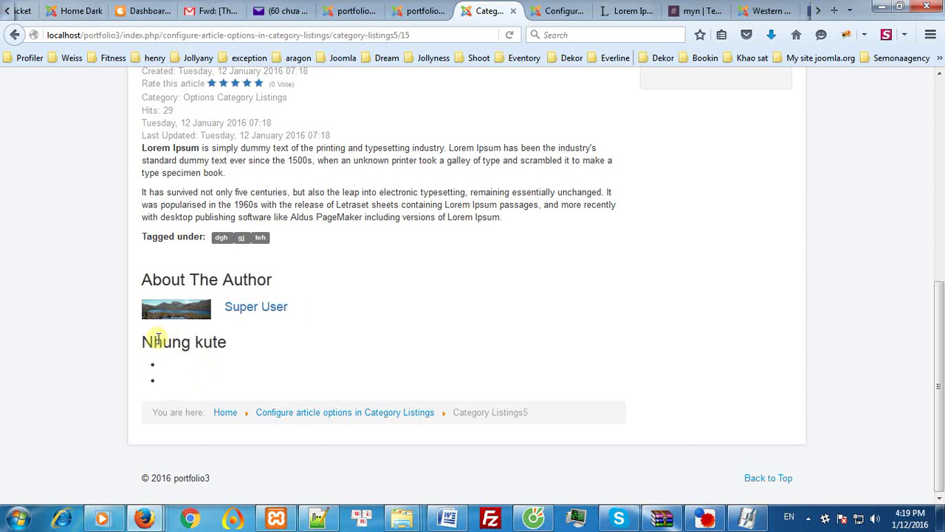
Set Related Image Size to XSmall and Show Related Image to Use Global in the category's Image Options, and save the category.
left_click(415, 6)
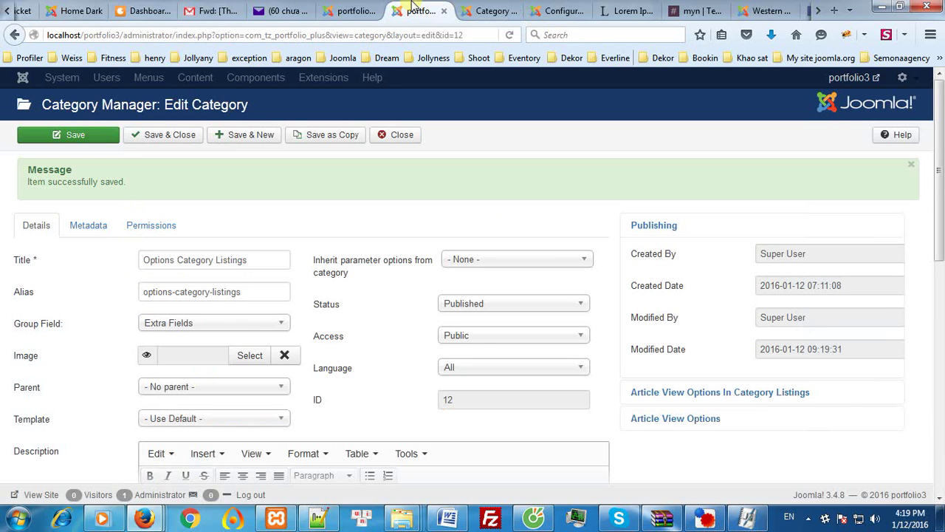
left_click(680, 418)
scroll(744, 429, "down", 3)
scroll(745, 421, "up", 3)
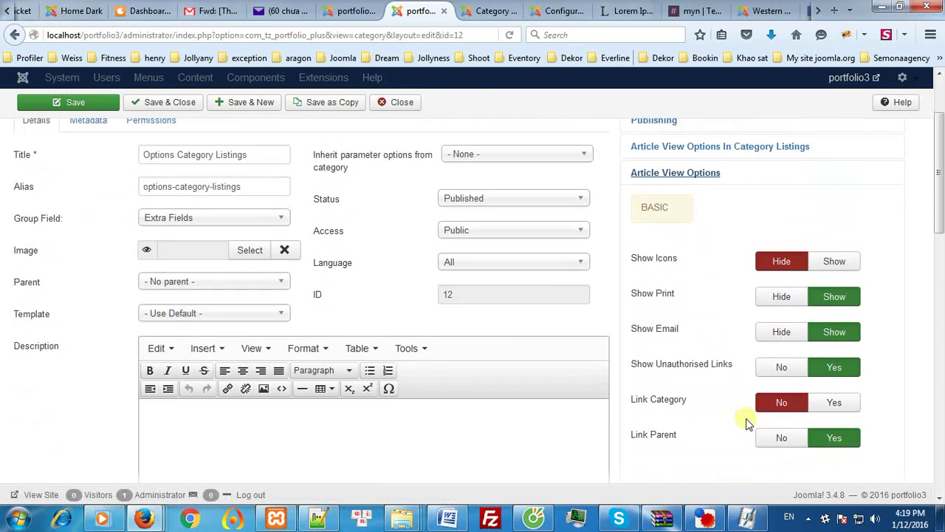
scroll(747, 418, "down", 3)
scroll(747, 422, "down", 5)
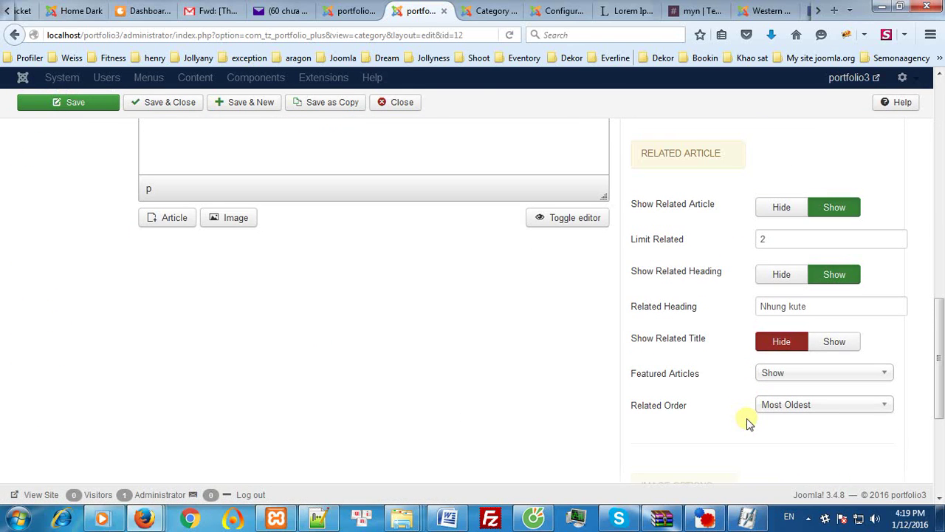
left_click(774, 408)
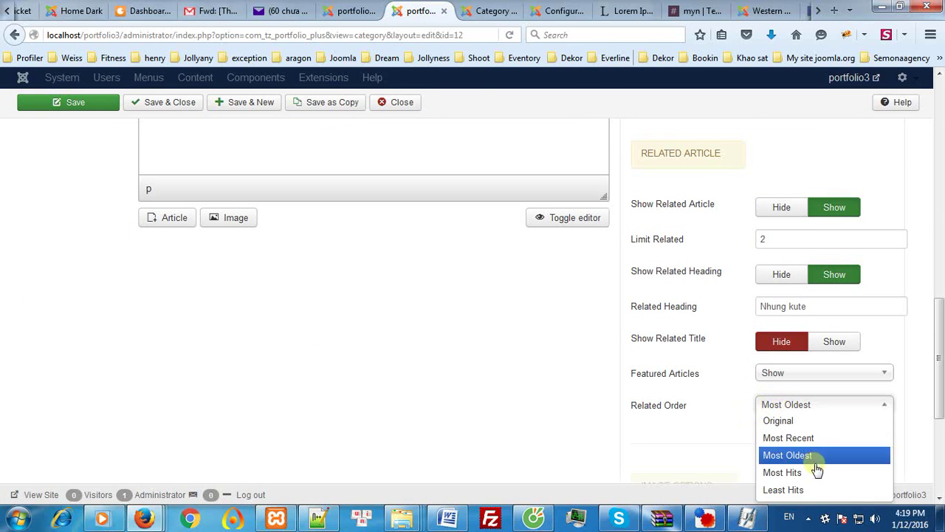
left_click(696, 439)
scroll(697, 437, "down", 3)
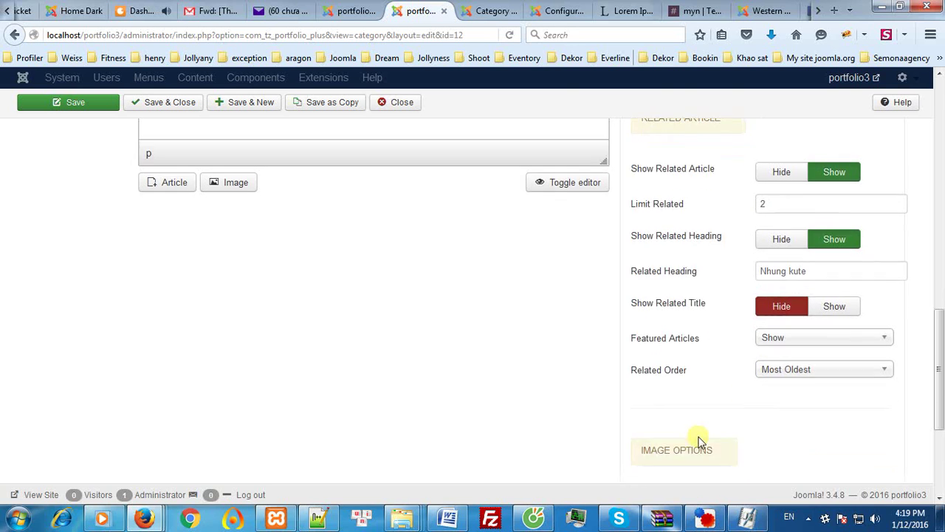
left_click(770, 434)
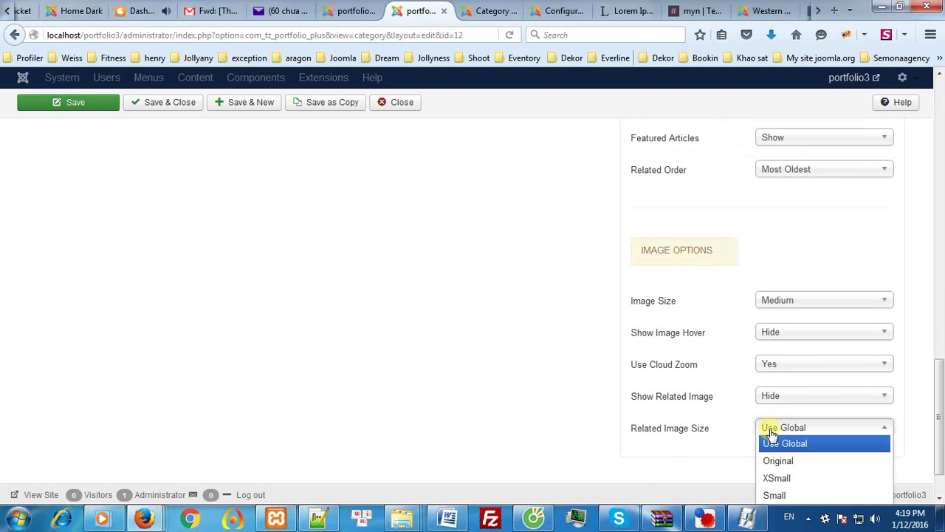
left_click(791, 478)
left_click(803, 400)
left_click(785, 411)
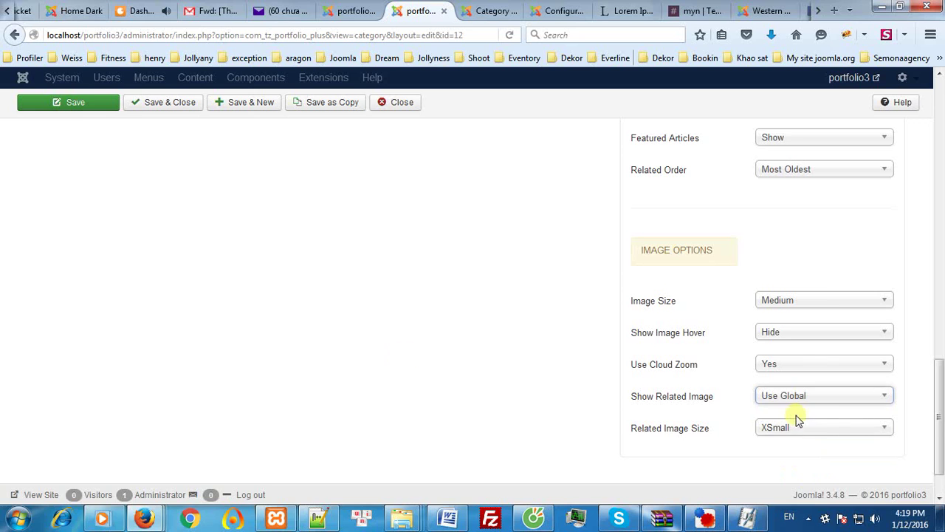
left_click(85, 104)
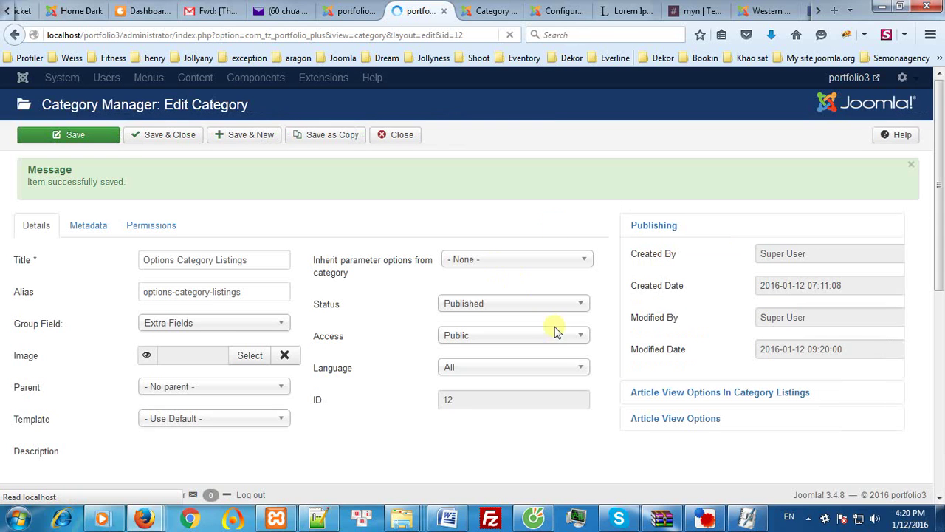
Reload Category Listings5 and check the related article images and the main article image.
left_click(499, 12)
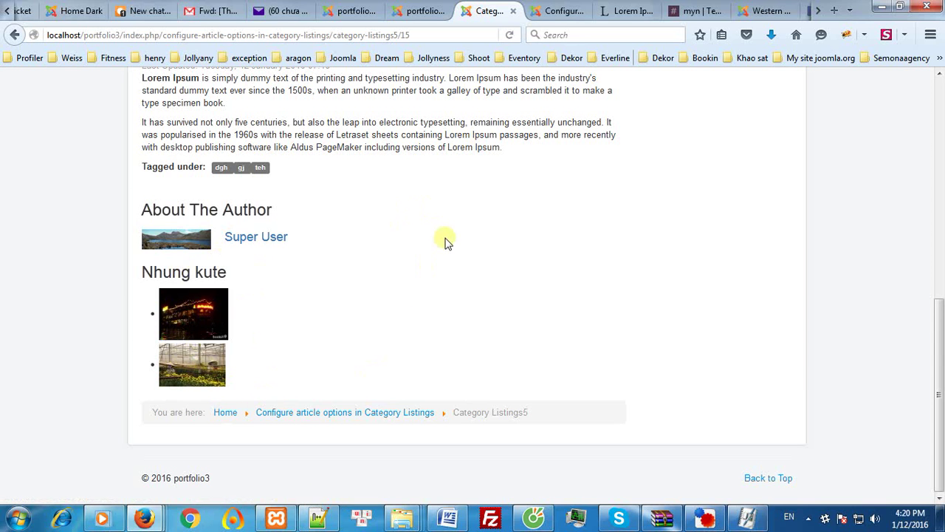
scroll(446, 243, "up", 10)
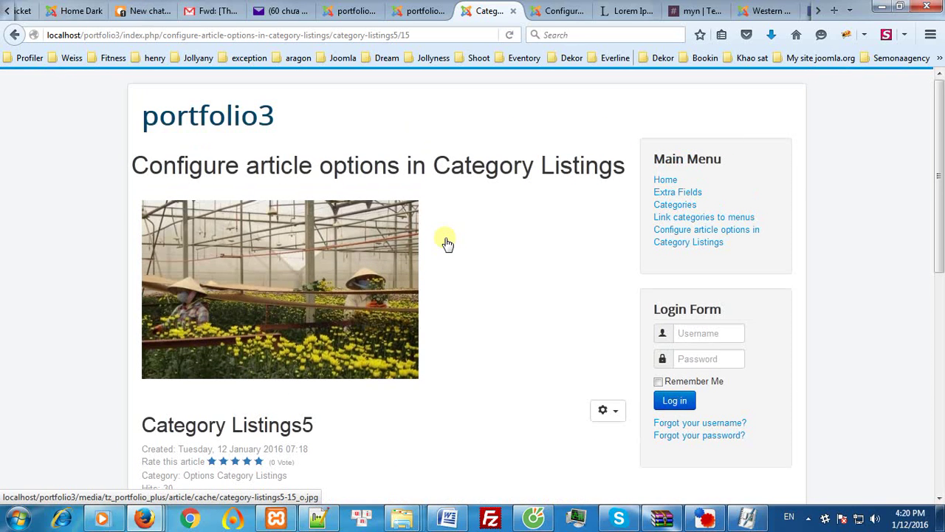
scroll(447, 244, "down", 3)
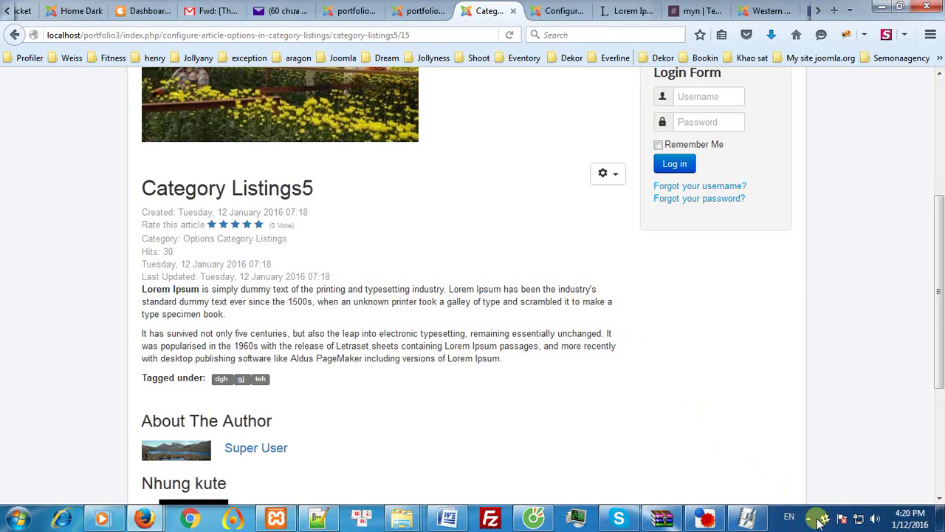
Review the category's saved Article View Options from the Basic settings through to the Image Options.
left_click(427, 11)
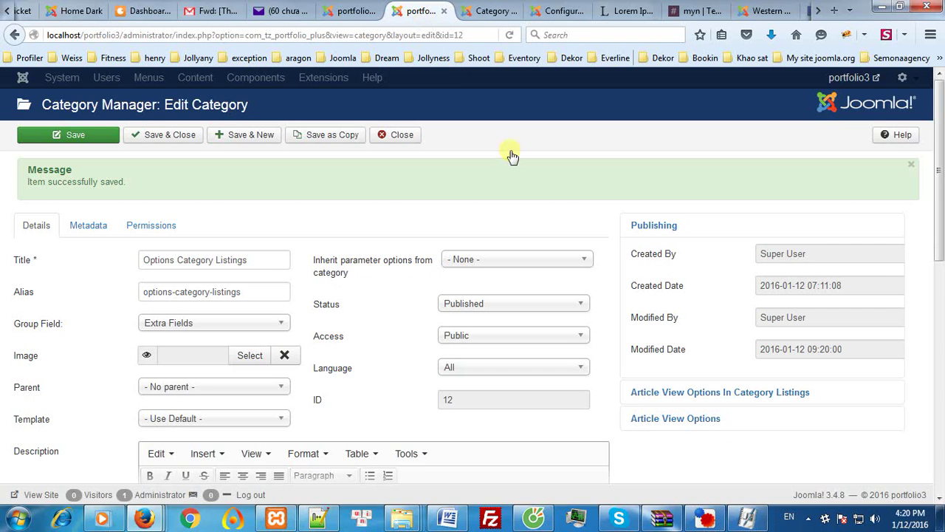
scroll(712, 301, "down", 2)
left_click(677, 264)
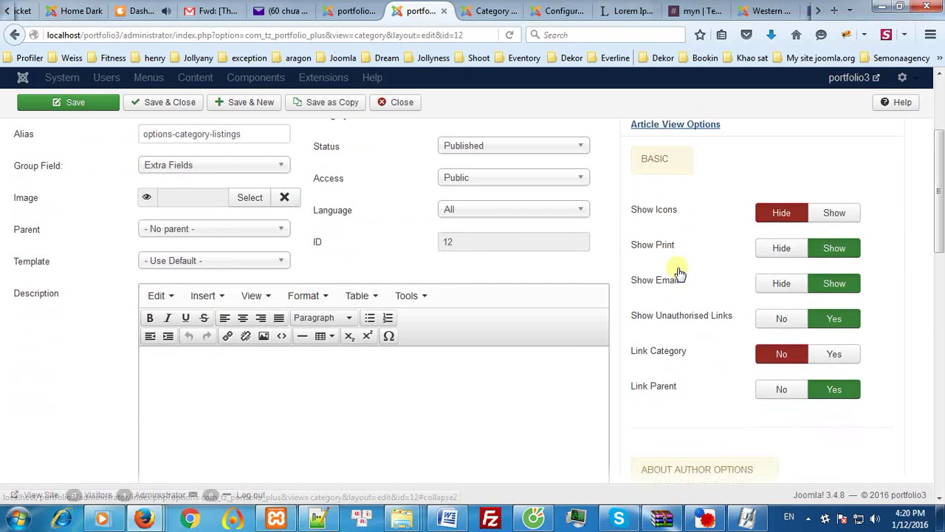
scroll(677, 242, "down", 3)
scroll(679, 235, "down", 6)
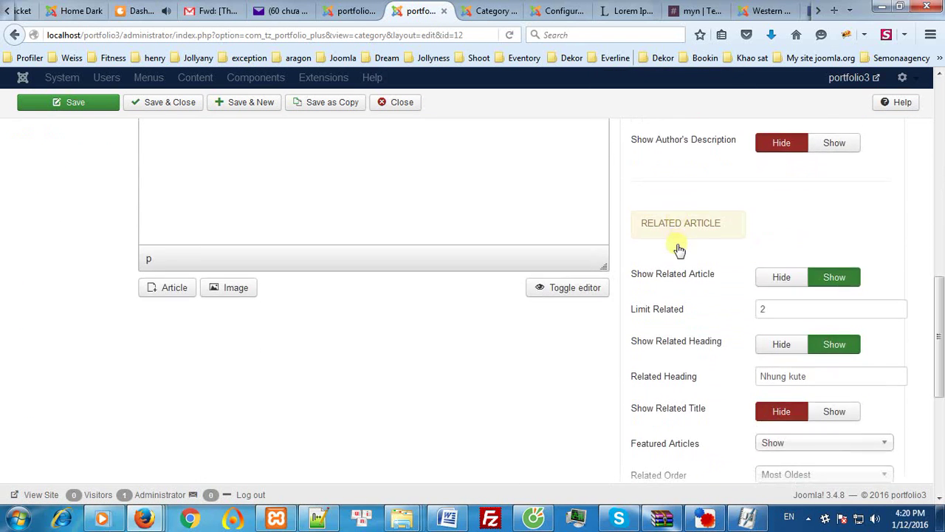
scroll(703, 389, "down", 2)
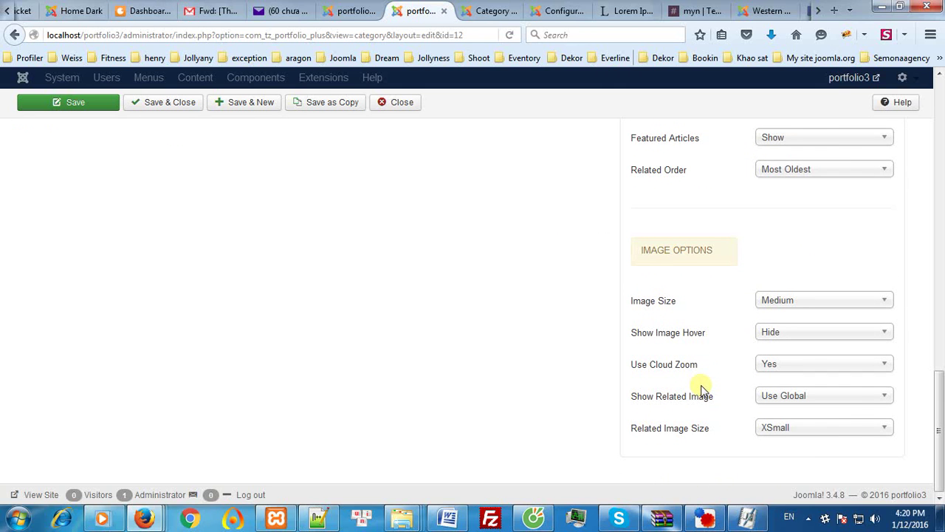
left_click(809, 516)
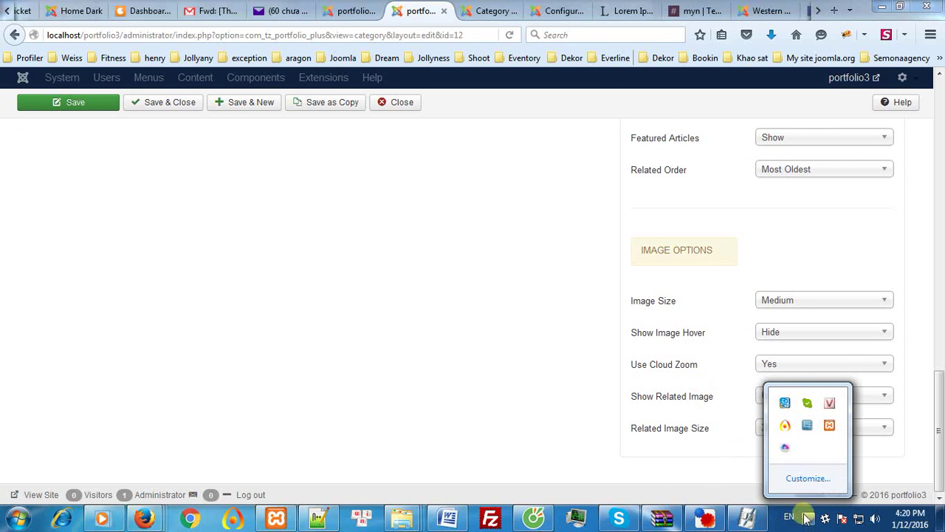